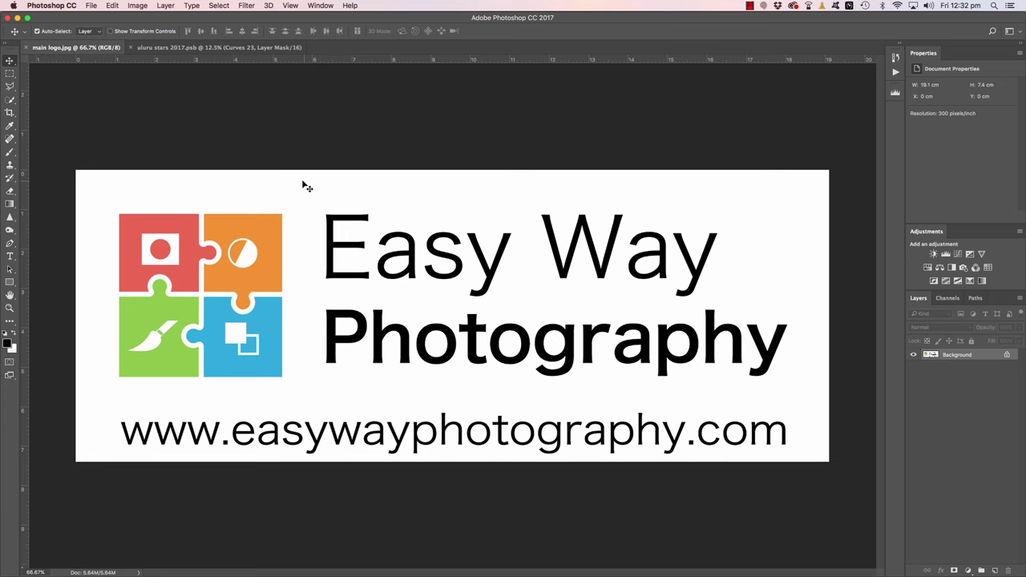
Switch to uluru stars 2017.psb and compare the bottom layer, Layer 8, shown alone with the full layer stack.
{"action": "left_click", "coordinate": [218, 49]}
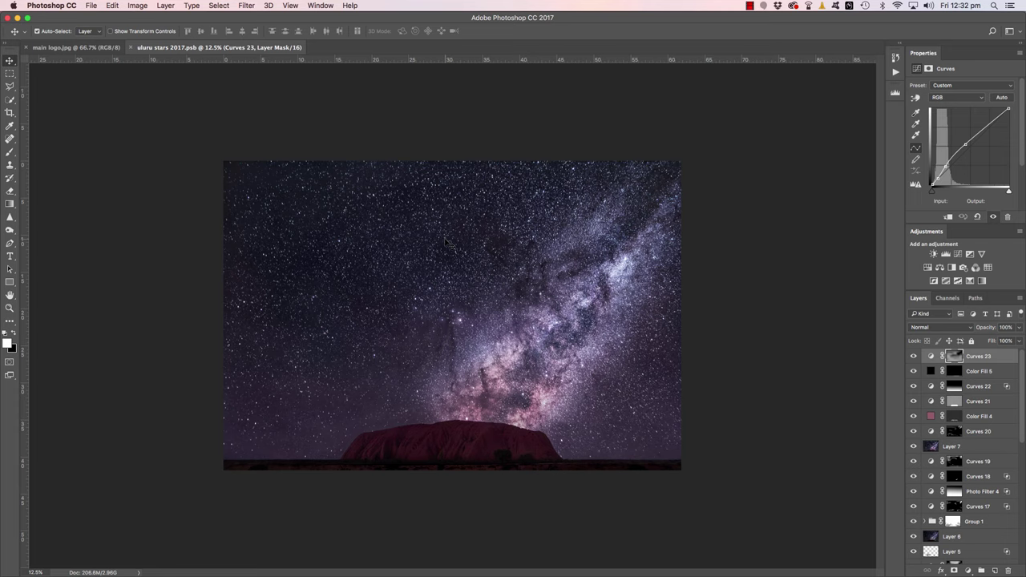
{"action": "scroll", "coordinate": [966, 461], "scroll_direction": "down", "scroll_amount": 5}
{"action": "scroll", "coordinate": [962, 461], "scroll_direction": "down", "scroll_amount": 4}
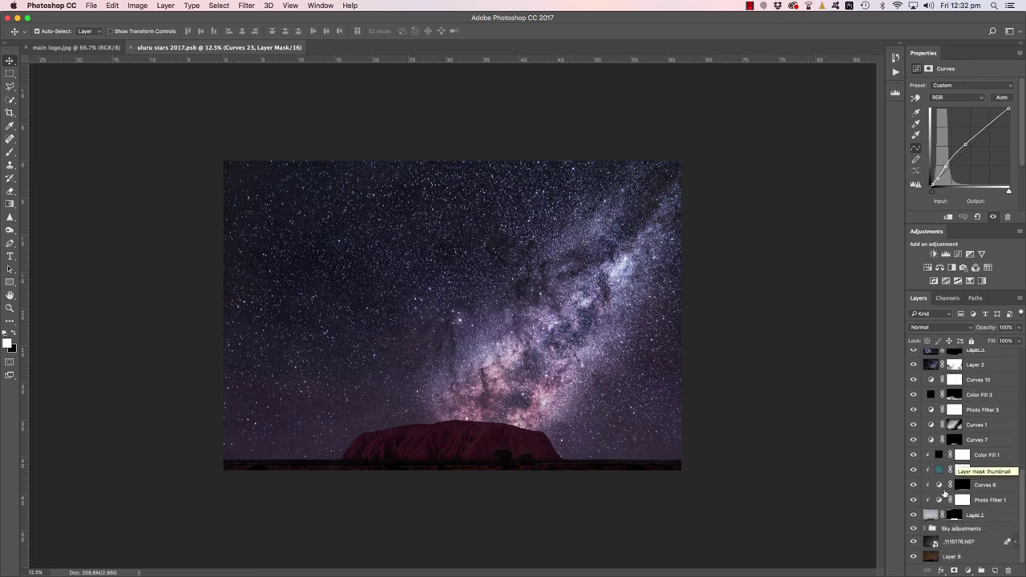
{"action": "left_click", "coordinate": [915, 557], "text": "alt"}
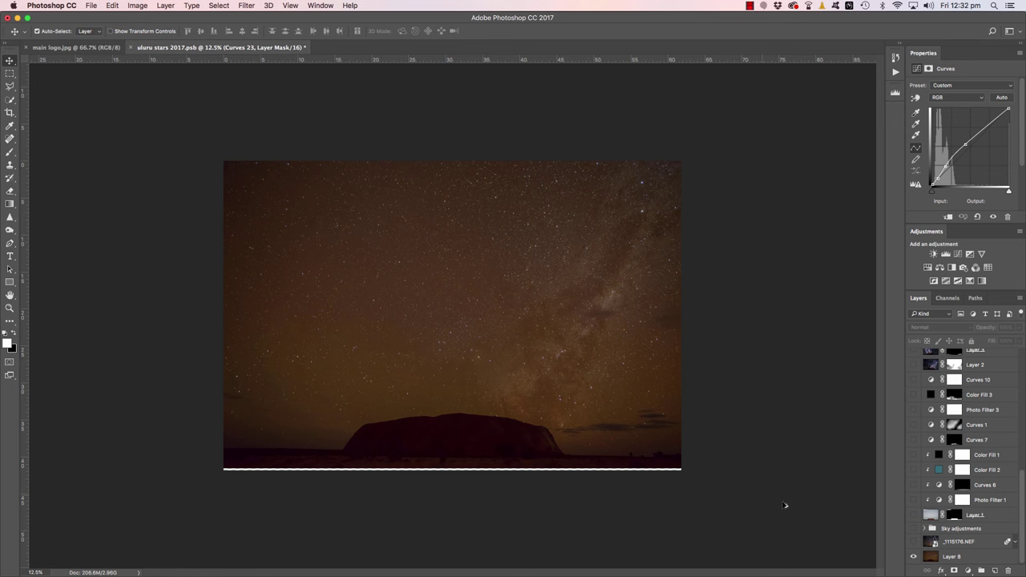
{"action": "left_click", "coordinate": [914, 556], "text": "alt"}
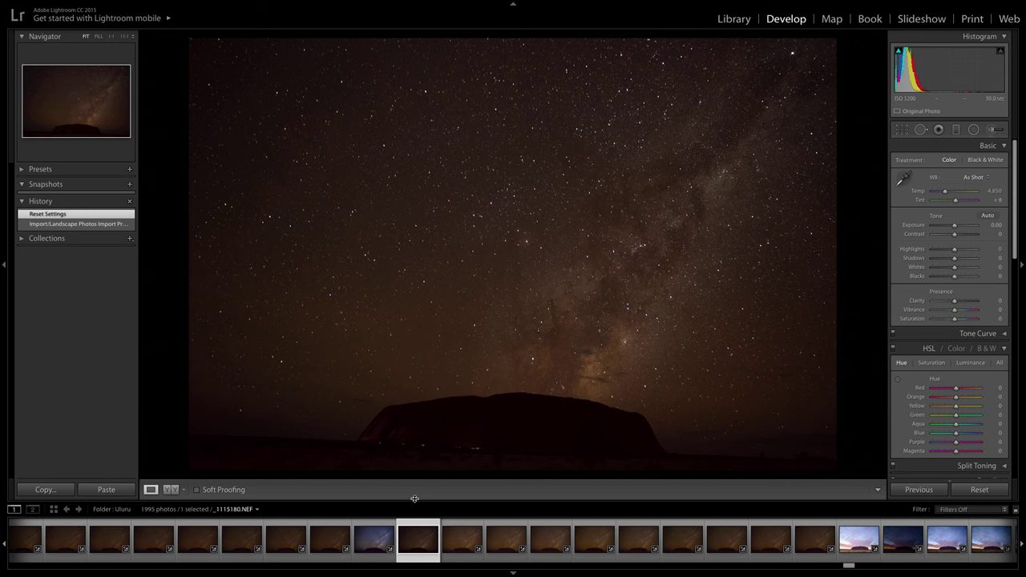
In Lightroom, look through the ISO 5000 and ISO 4000 Uluru night shots and inspect the stars in _1115189.NEF up close.
{"action": "left_click", "coordinate": [457, 540]}
{"action": "left_click", "coordinate": [508, 543]}
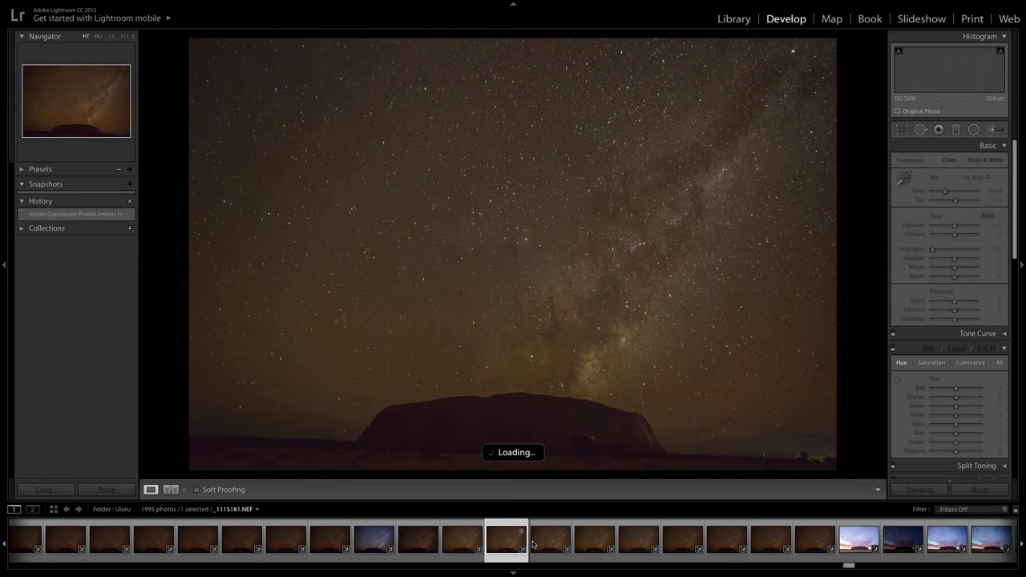
{"action": "left_click", "coordinate": [561, 545]}
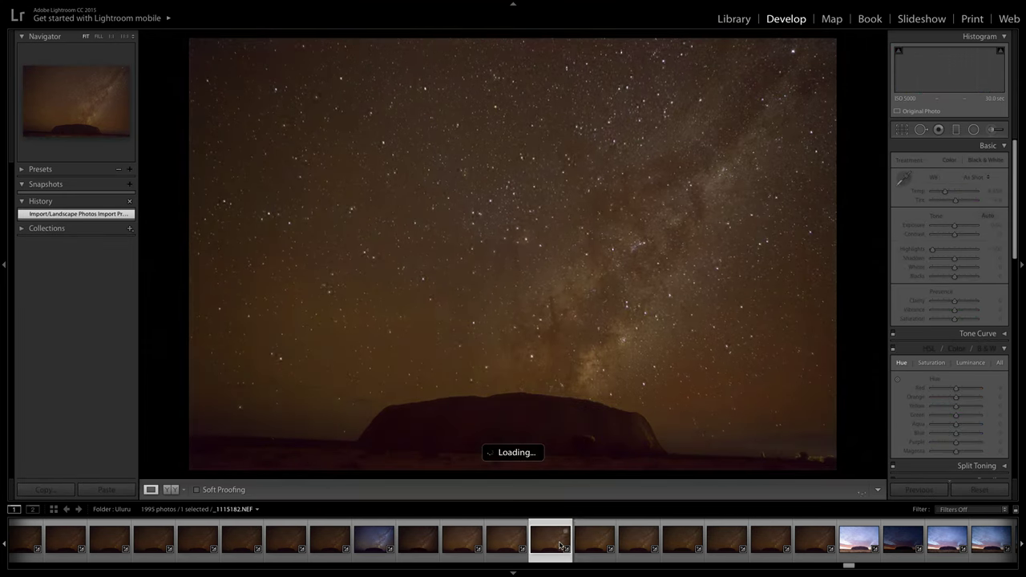
{"action": "left_click", "coordinate": [609, 545]}
{"action": "left_click", "coordinate": [642, 546]}
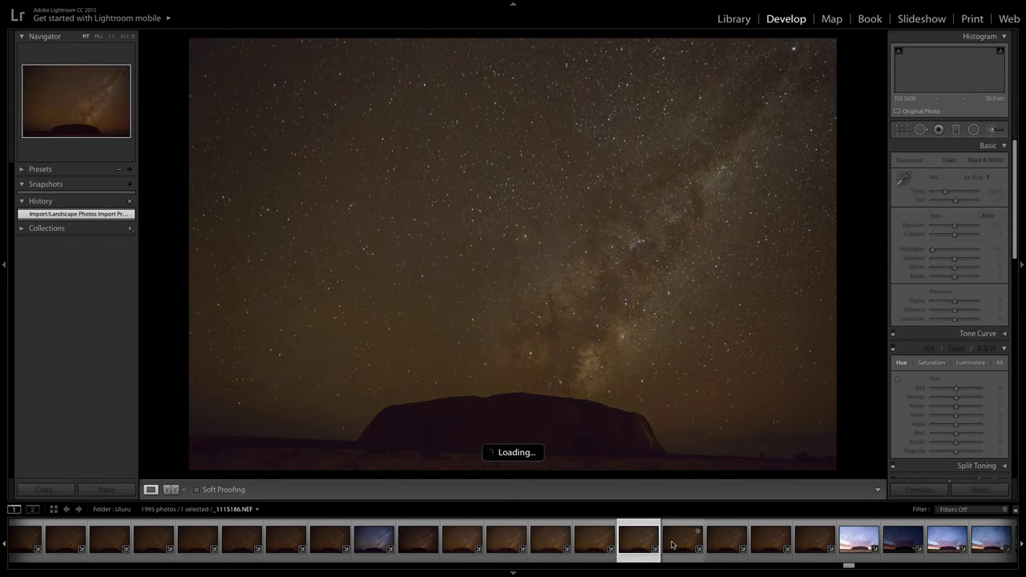
{"action": "left_click", "coordinate": [680, 545]}
{"action": "left_click", "coordinate": [726, 545]}
{"action": "left_click", "coordinate": [773, 546]}
{"action": "left_click", "coordinate": [806, 545]}
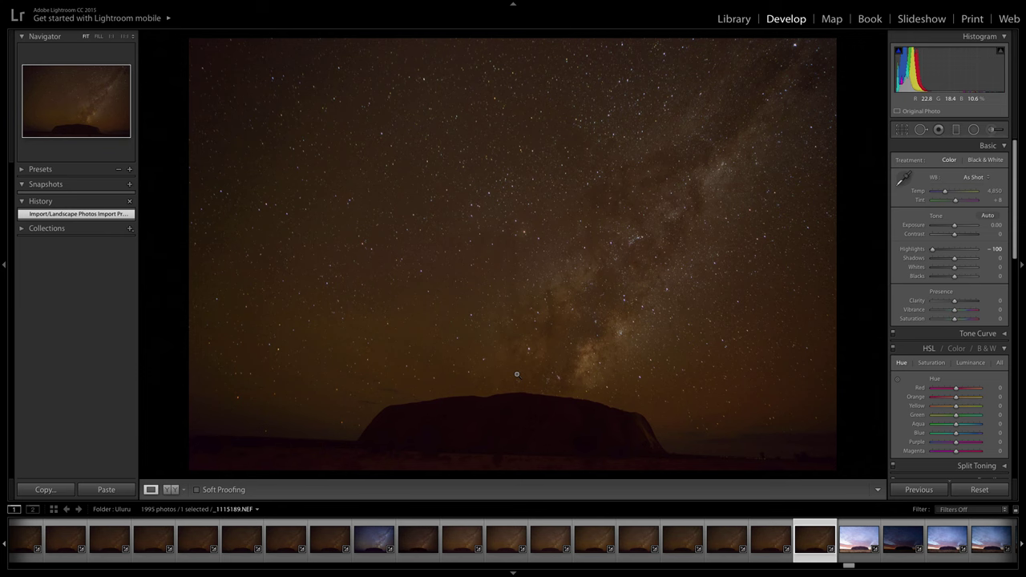
{"action": "left_click", "coordinate": [624, 294]}
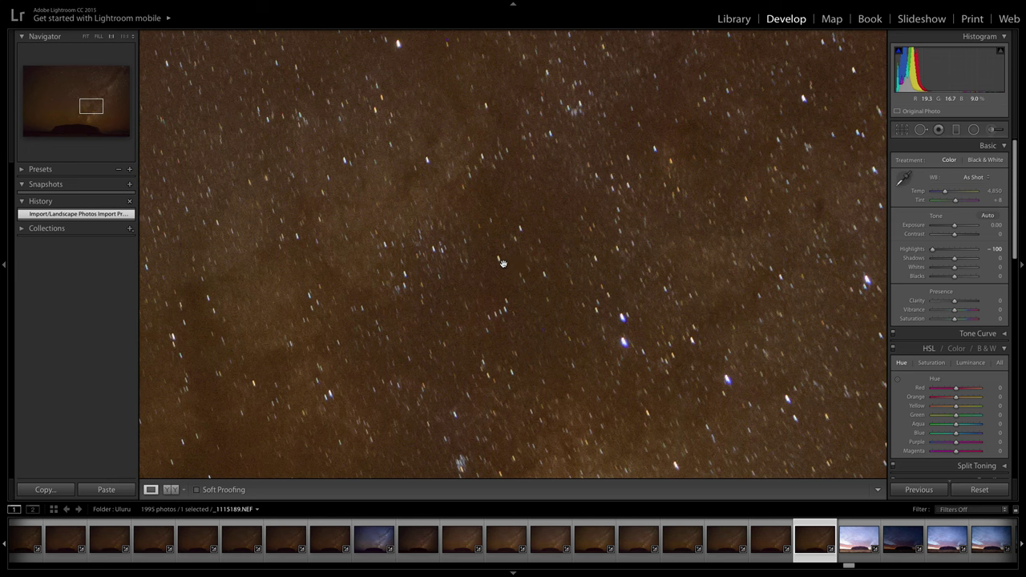
{"action": "left_click", "coordinate": [534, 282]}
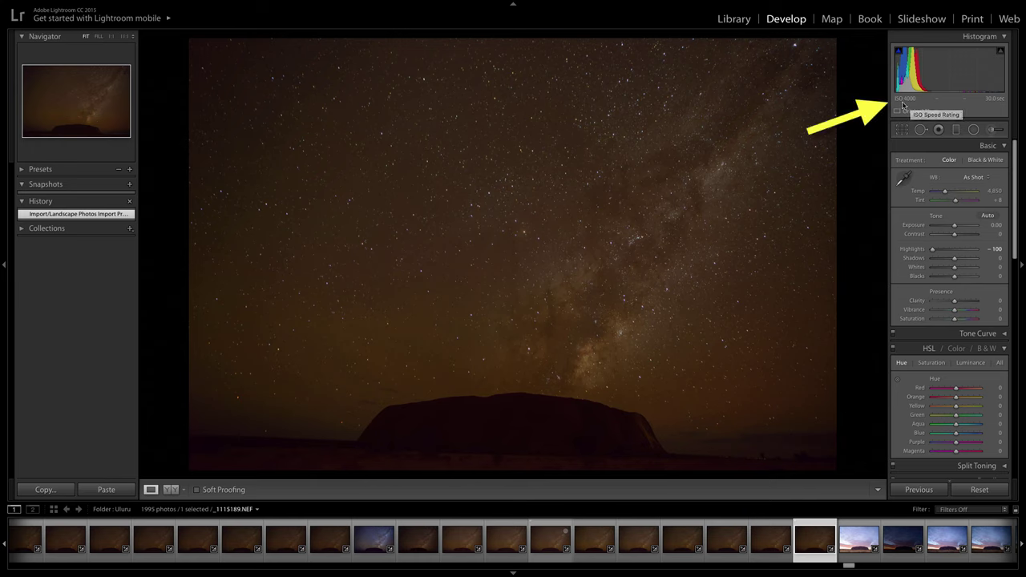
Go back through the Uluru night frames to compare the higher-ISO shots with the ISO 1200 exposure _1115180.NEF.
{"action": "left_click", "coordinate": [725, 539]}
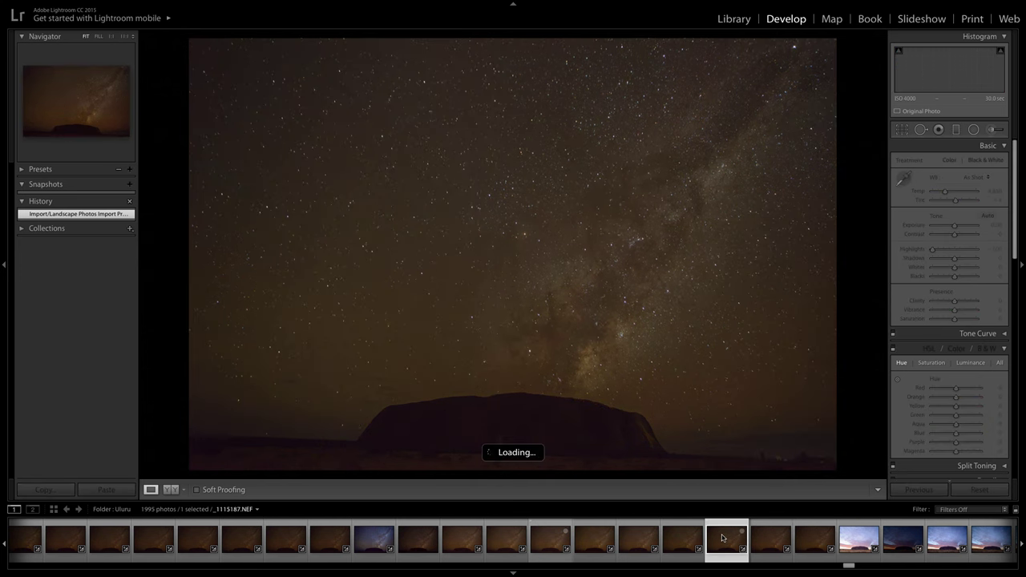
{"action": "left_click", "coordinate": [600, 538]}
{"action": "left_click", "coordinate": [513, 540]}
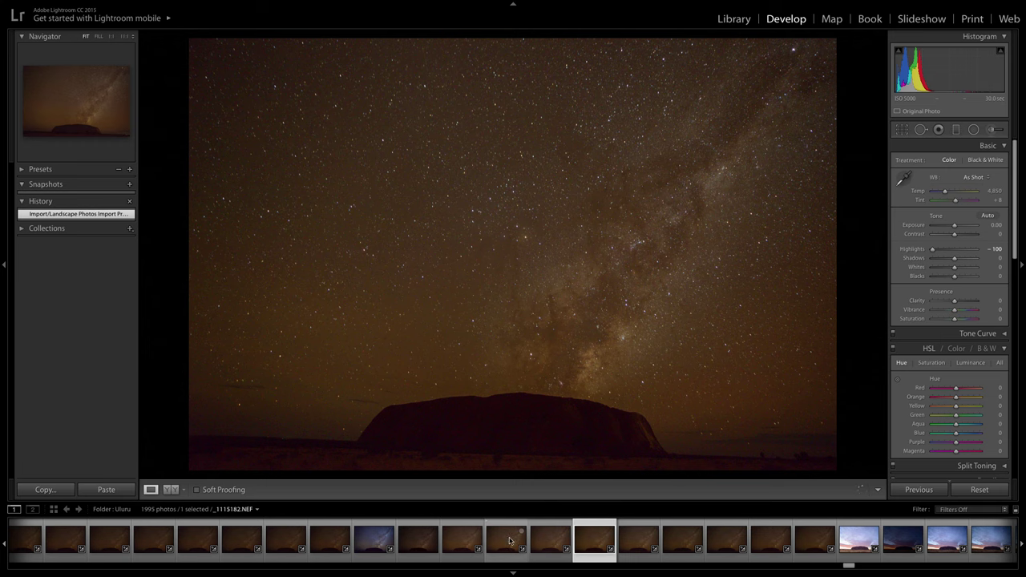
{"action": "left_click", "coordinate": [462, 541]}
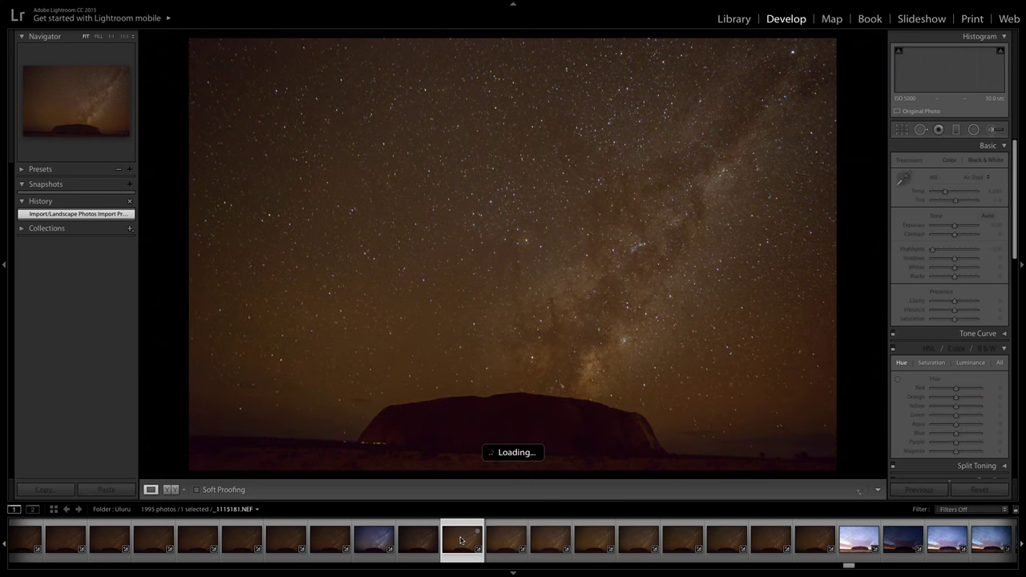
{"action": "left_click", "coordinate": [413, 542]}
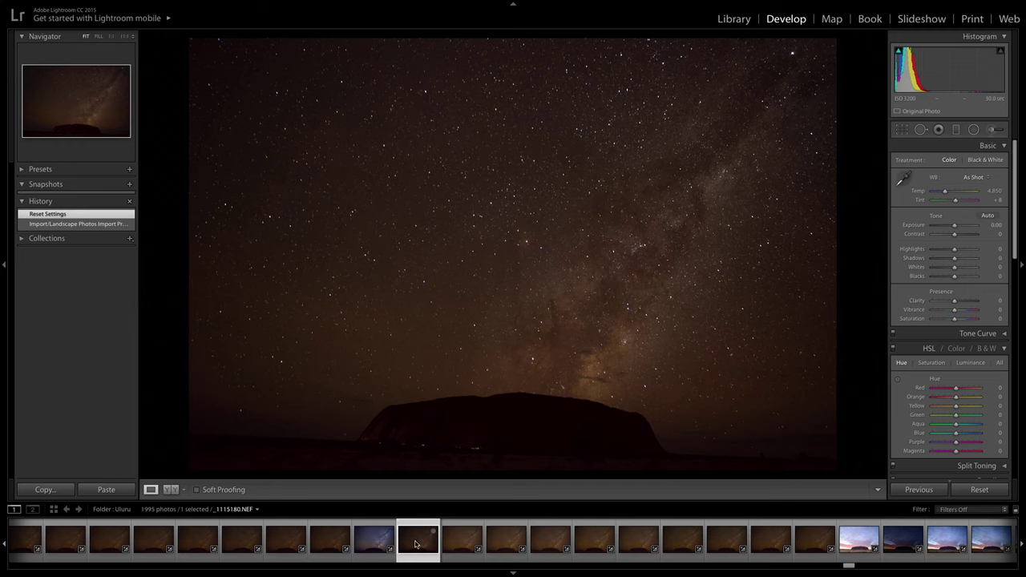
{"action": "left_click", "coordinate": [551, 539]}
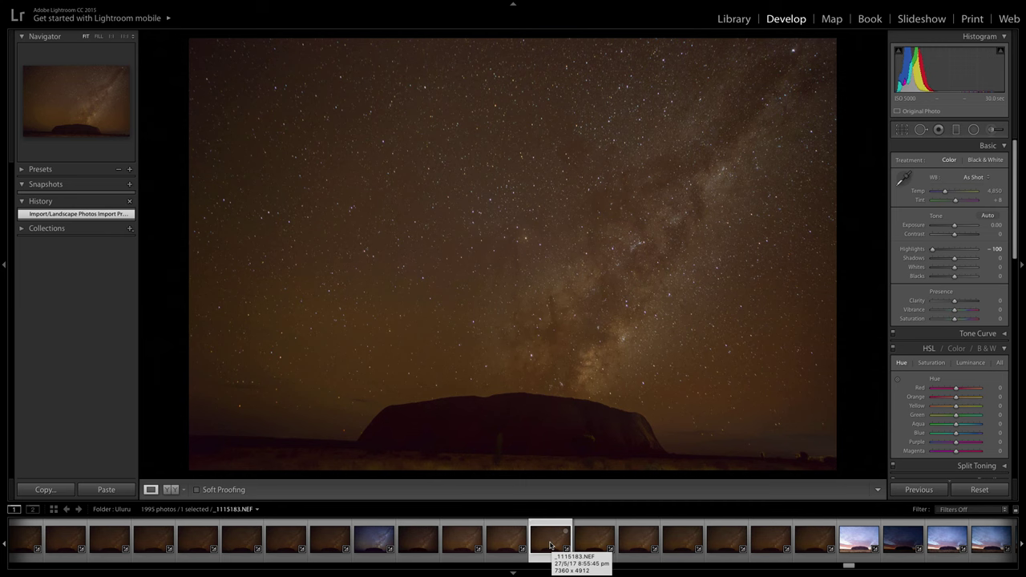
Cool the white balance of the ISO 1200 frame _1115180.NEF to a temperature of 3,576.
{"action": "left_click", "coordinate": [427, 545]}
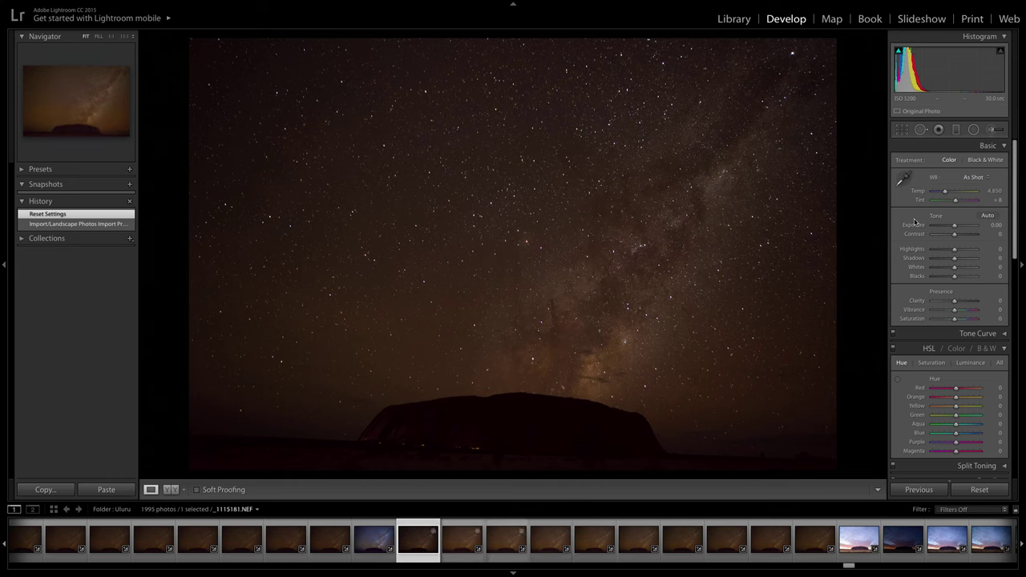
{"action": "left_click", "coordinate": [945, 193]}
{"action": "left_click_drag", "start_coordinate": [945, 193], "coordinate": [940, 193]}
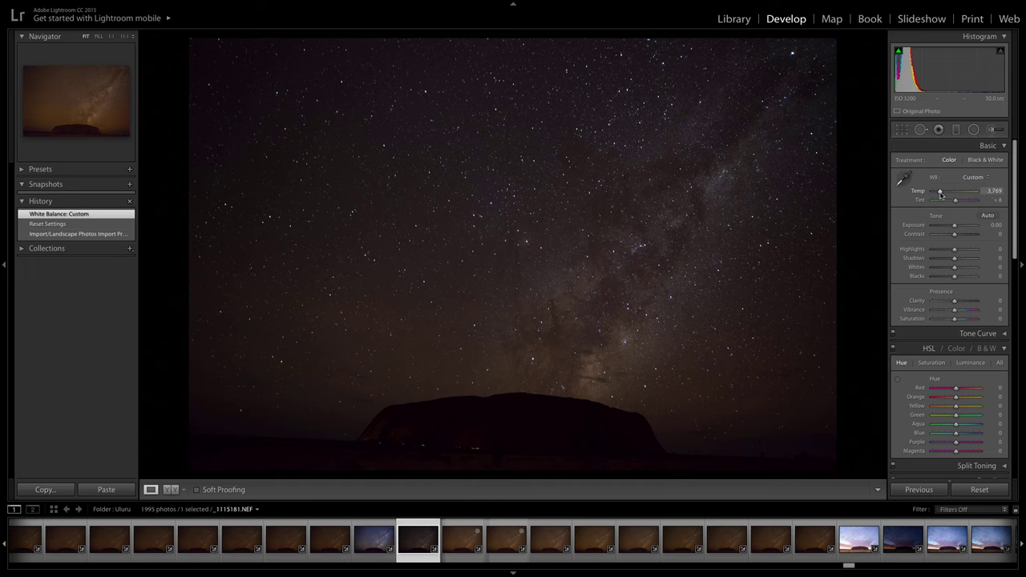
{"action": "left_click_drag", "start_coordinate": [941, 195], "coordinate": [940, 194]}
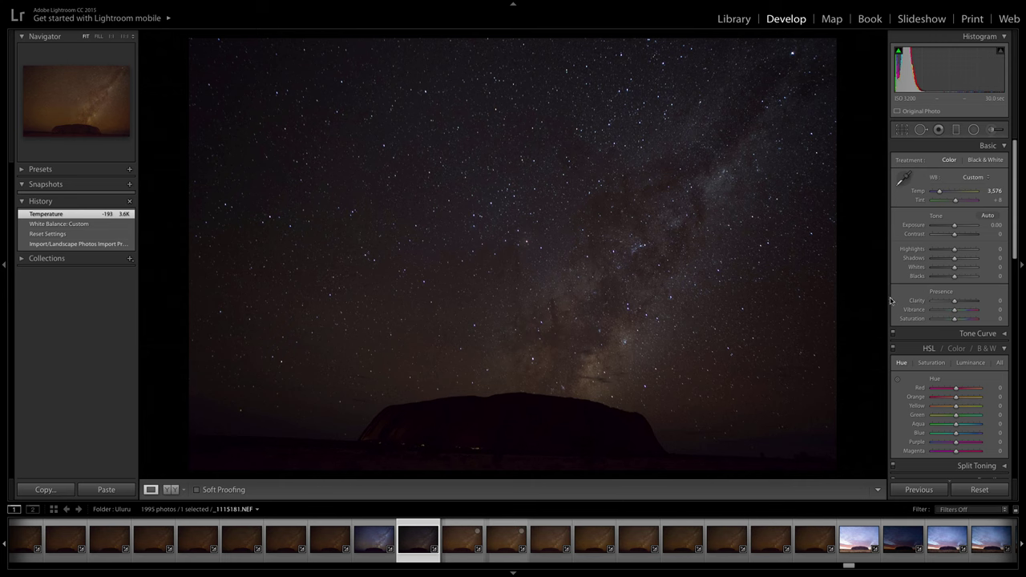
Set the photo's Contrast to +59, Whites to +64 and Clarity to +12.
{"action": "left_click_drag", "start_coordinate": [955, 272], "coordinate": [967, 237]}
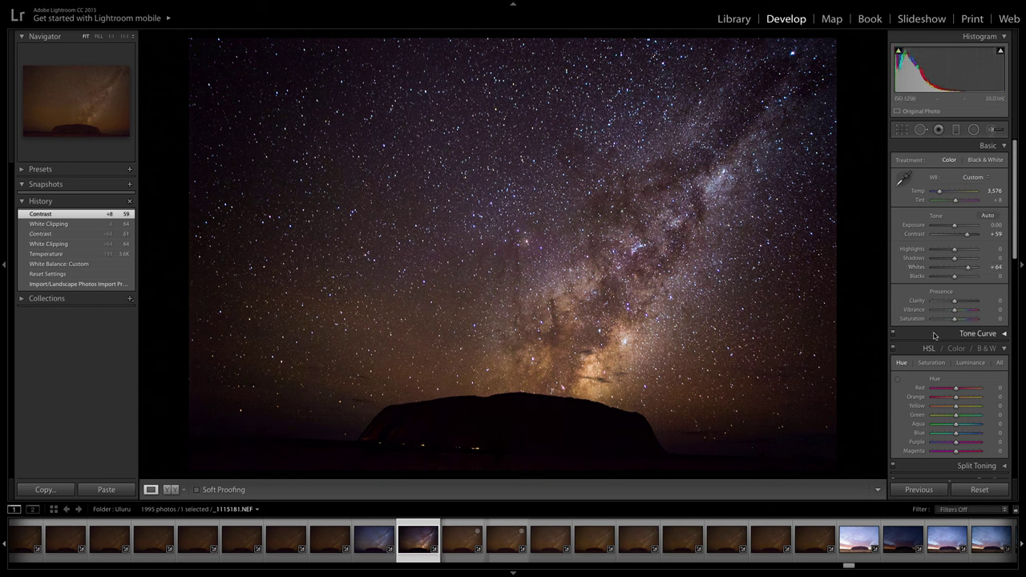
{"action": "scroll", "coordinate": [933, 335], "scroll_direction": "down", "scroll_amount": 2}
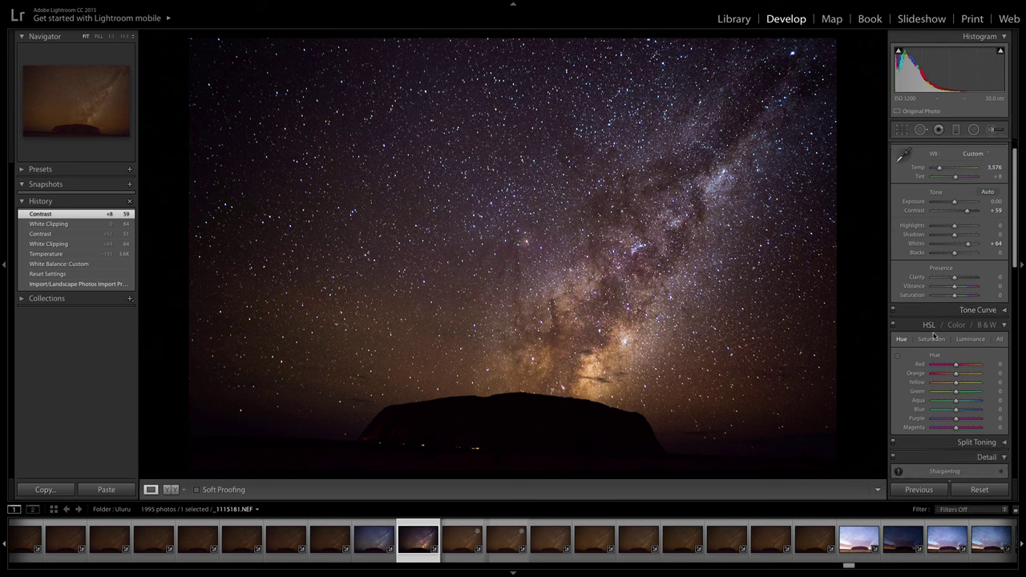
{"action": "left_click_drag", "start_coordinate": [962, 278], "coordinate": [963, 281]}
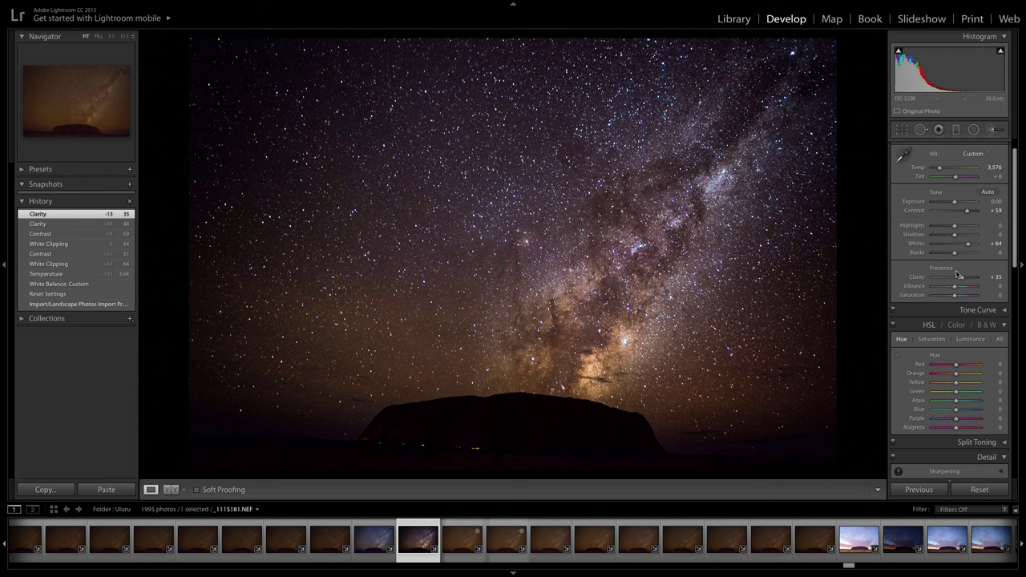
{"action": "left_click_drag", "start_coordinate": [963, 279], "coordinate": [956, 279]}
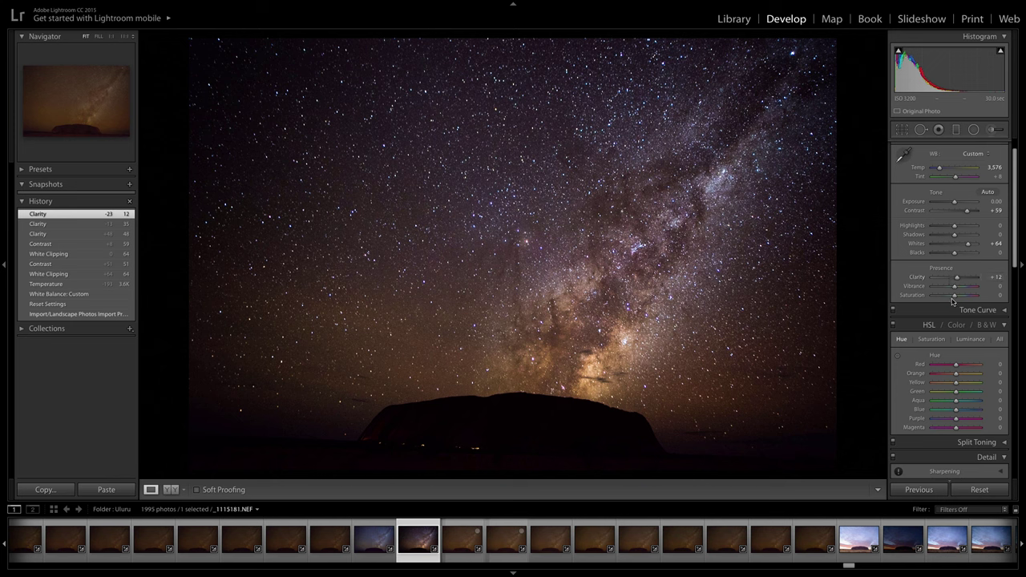
Sharpen the photo with Amount 30, Radius 0.5 and Detail 100, and check the stars up close.
{"action": "scroll", "coordinate": [952, 301], "scroll_direction": "down", "scroll_amount": 1}
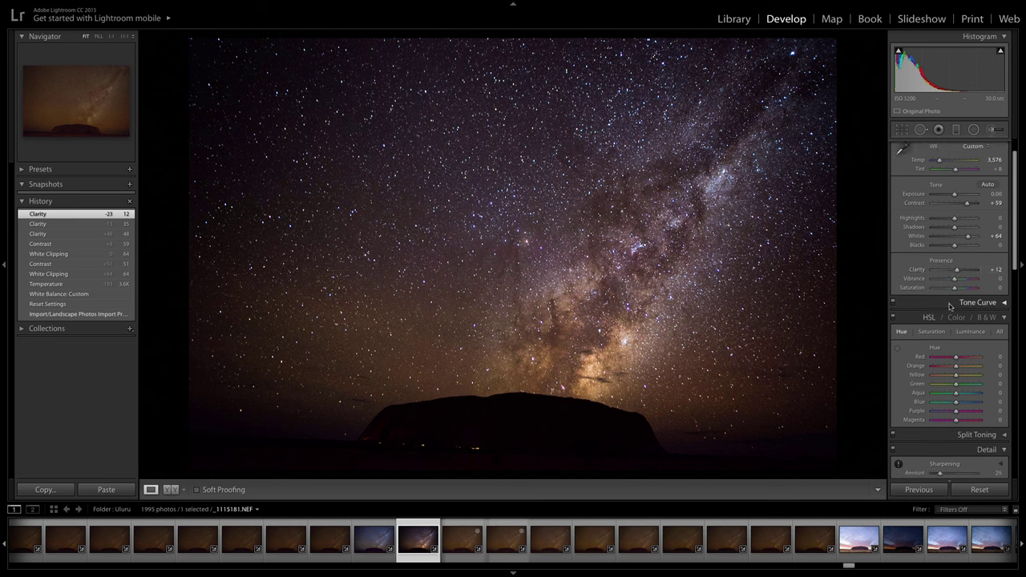
{"action": "scroll", "coordinate": [947, 303], "scroll_direction": "down", "scroll_amount": 3}
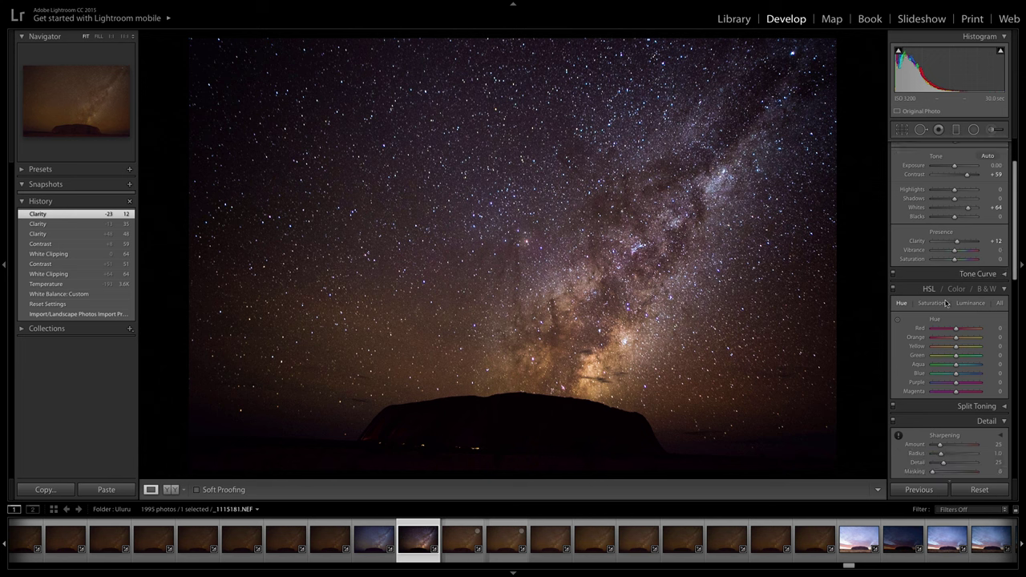
{"action": "scroll", "coordinate": [946, 303], "scroll_direction": "down", "scroll_amount": 4}
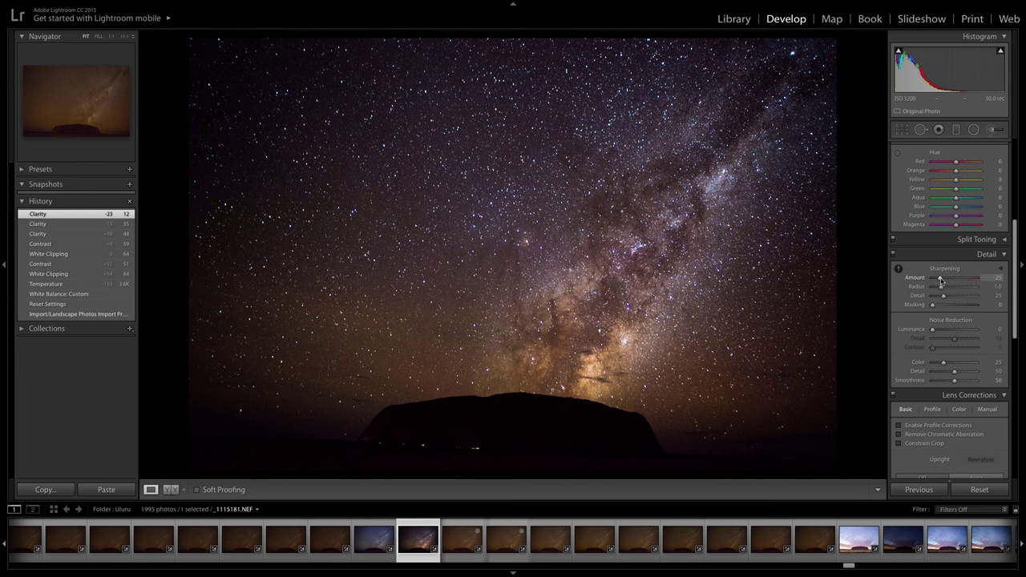
{"action": "left_click_drag", "start_coordinate": [943, 287], "coordinate": [980, 297]}
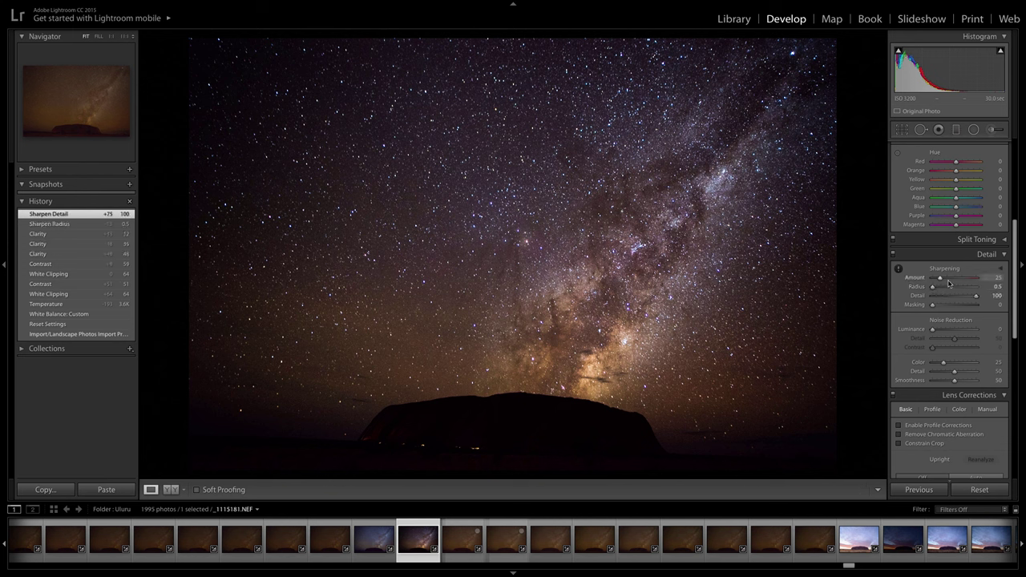
{"action": "left_click_drag", "start_coordinate": [942, 281], "coordinate": [943, 281]}
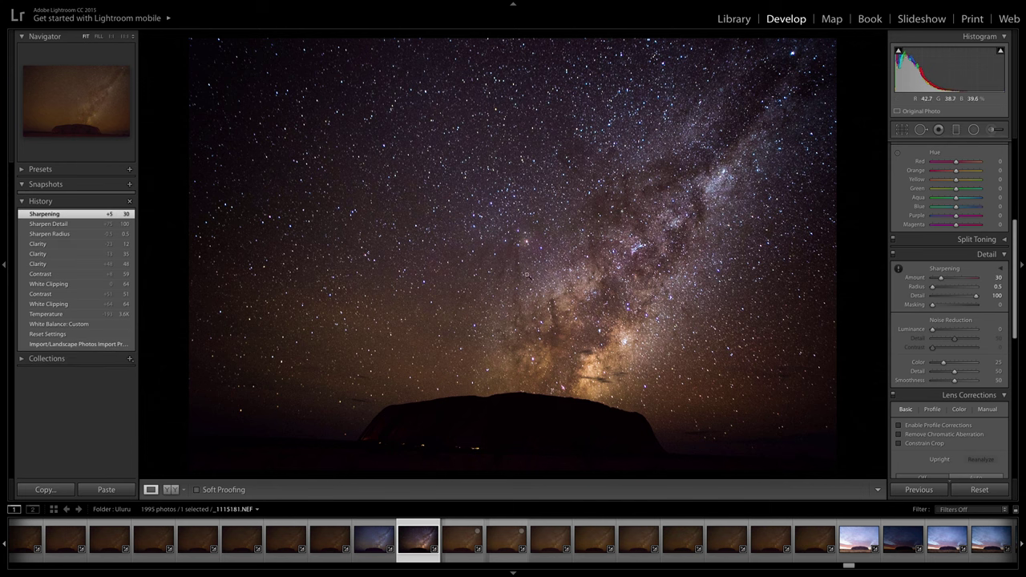
{"action": "left_click", "coordinate": [478, 275]}
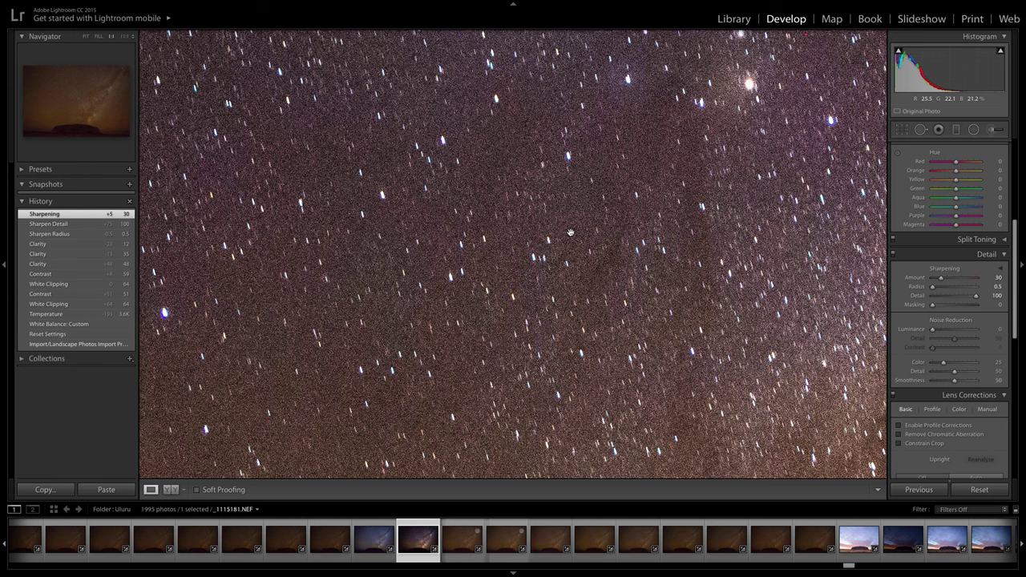
{"action": "left_click", "coordinate": [600, 281]}
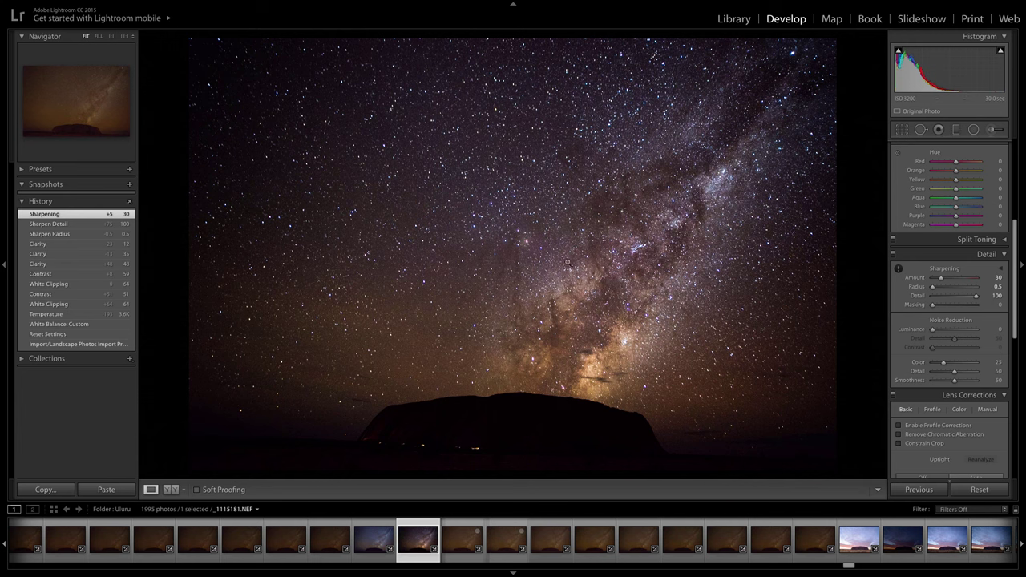
Apply noise reduction with Luminance 30 and Color 30, setting the Detail of both to 100, while viewing the sky up close.
{"action": "key", "text": "z"}
{"action": "left_click_drag", "start_coordinate": [933, 329], "coordinate": [976, 346]}
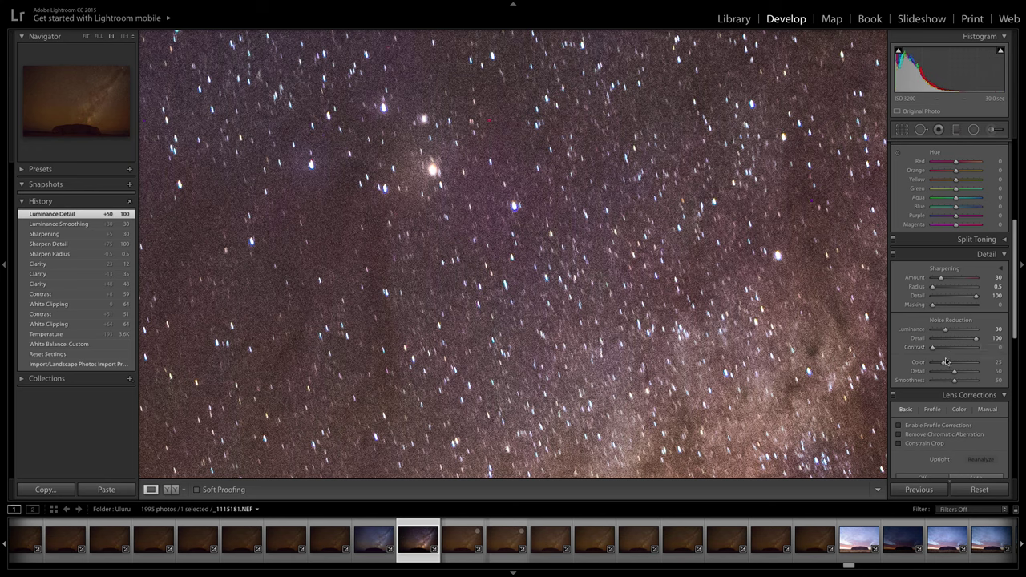
{"action": "left_click_drag", "start_coordinate": [943, 364], "coordinate": [980, 361]}
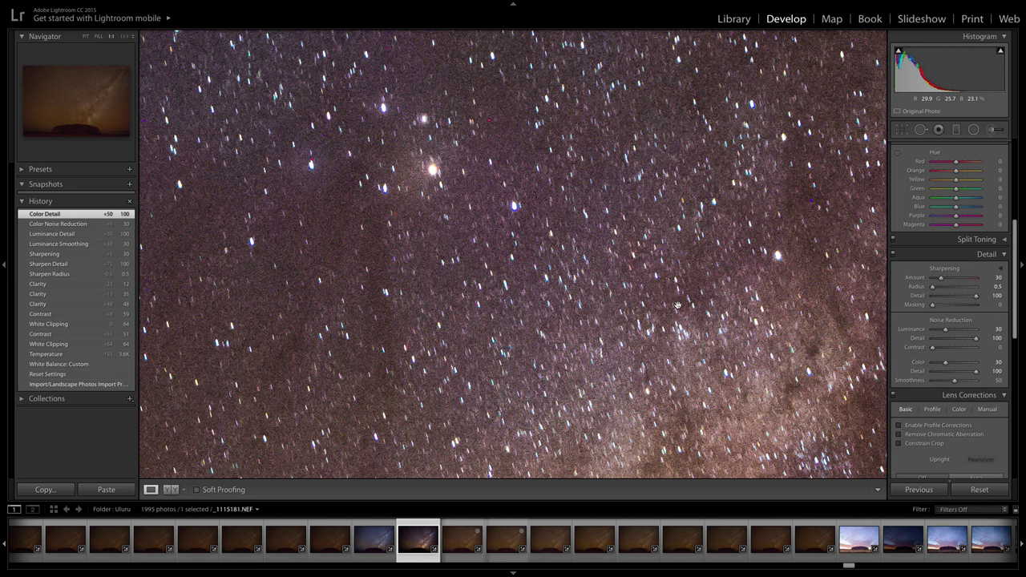
{"action": "left_click", "coordinate": [780, 347]}
Compare the photo with and without lens profile corrections, and leave the profile corrections enabled.
{"action": "scroll", "coordinate": [962, 401], "scroll_direction": "down", "scroll_amount": 3}
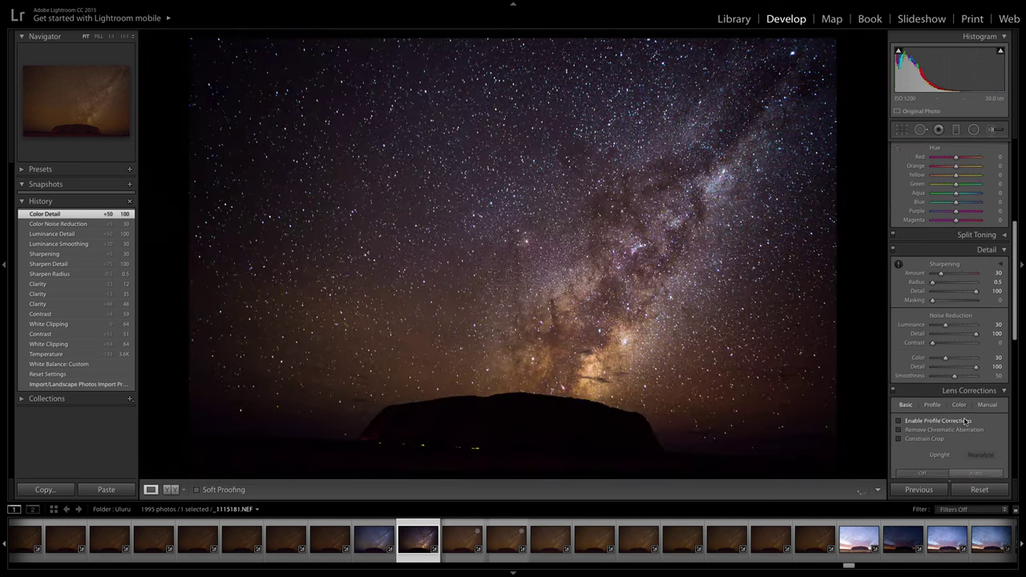
{"action": "double_click", "coordinate": [899, 315]}
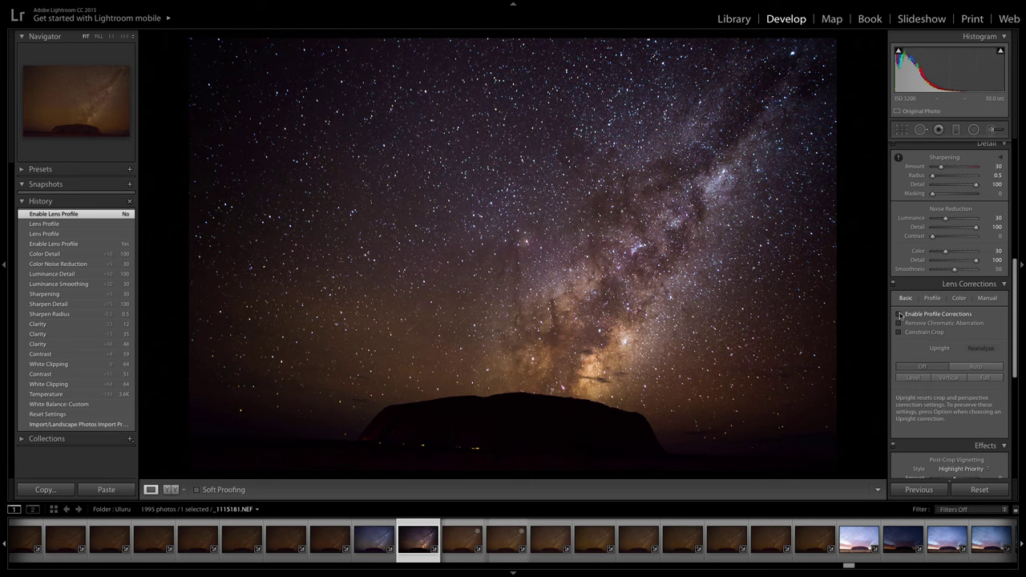
{"action": "left_click", "coordinate": [899, 315]}
{"action": "left_click", "coordinate": [900, 315]}
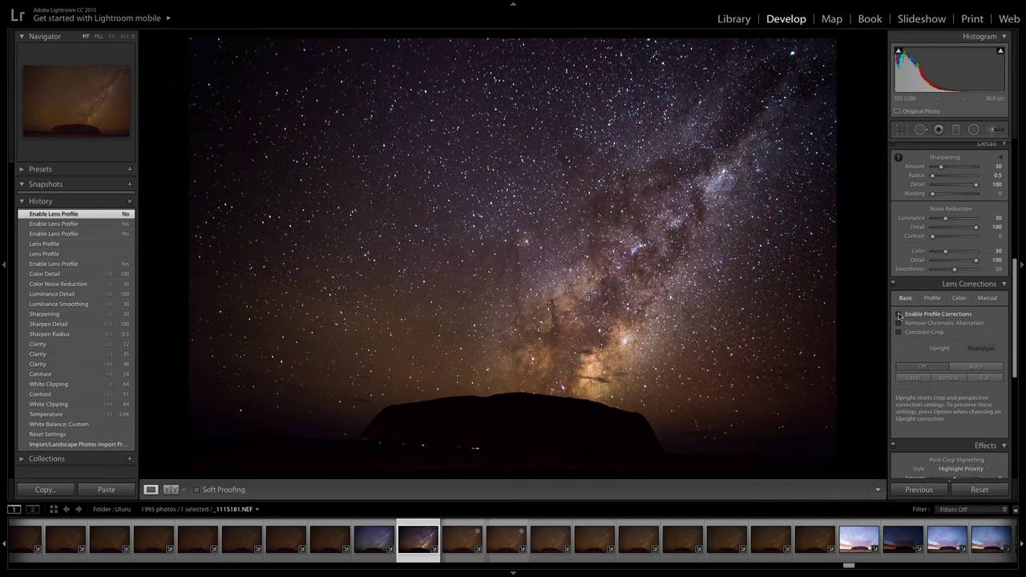
{"action": "left_click", "coordinate": [899, 315]}
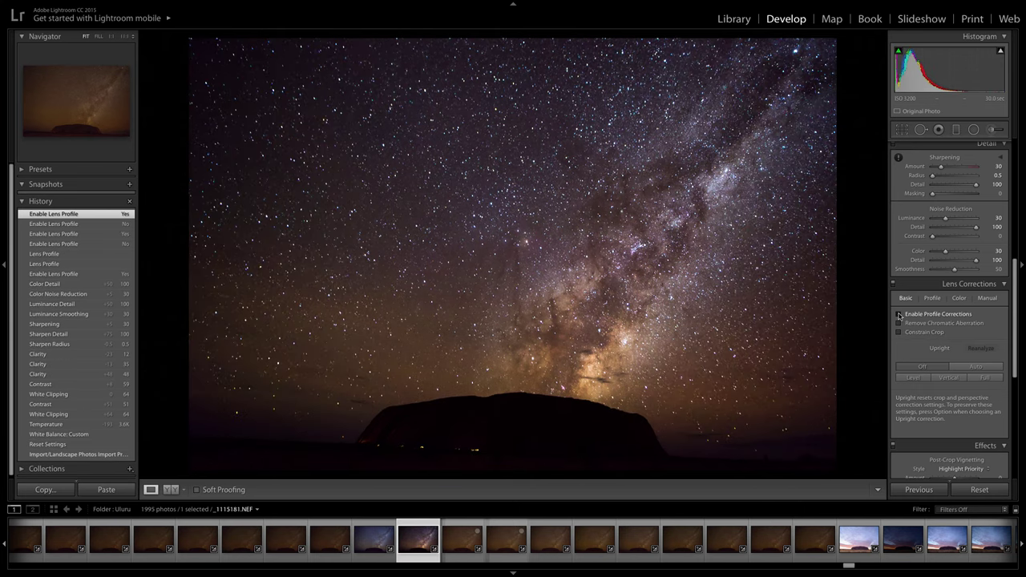
Recheck the effect of the lens profile corrections by switching them off and on several times, ending with them enabled.
{"action": "left_click", "coordinate": [899, 315]}
{"action": "left_click", "coordinate": [899, 315]}
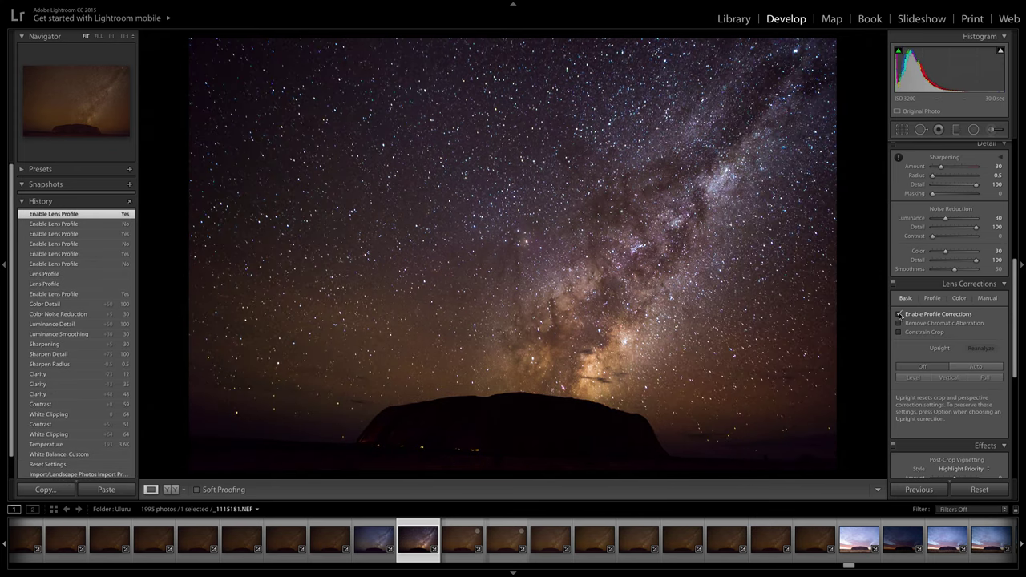
{"action": "left_click", "coordinate": [900, 315]}
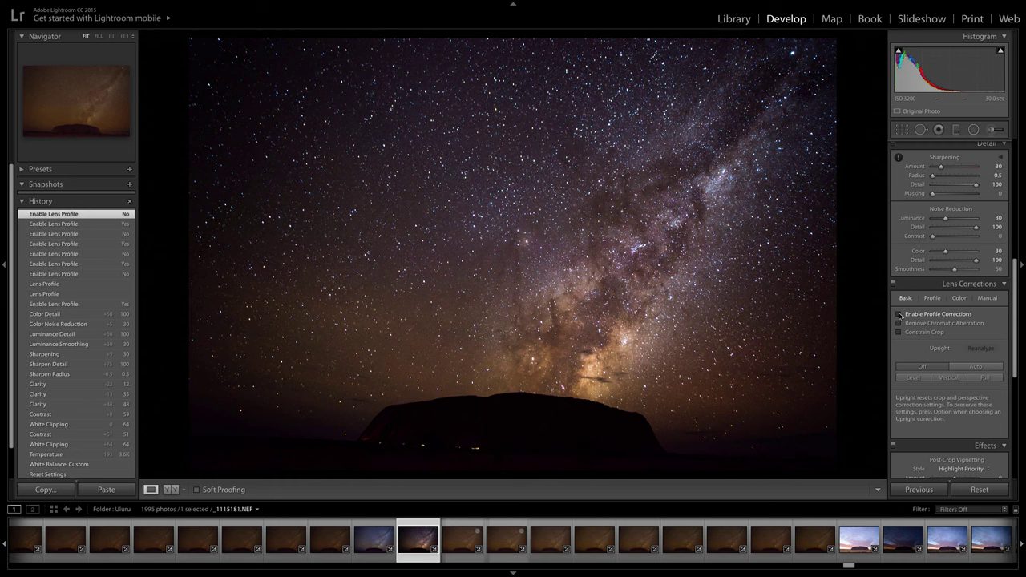
{"action": "left_click", "coordinate": [899, 315]}
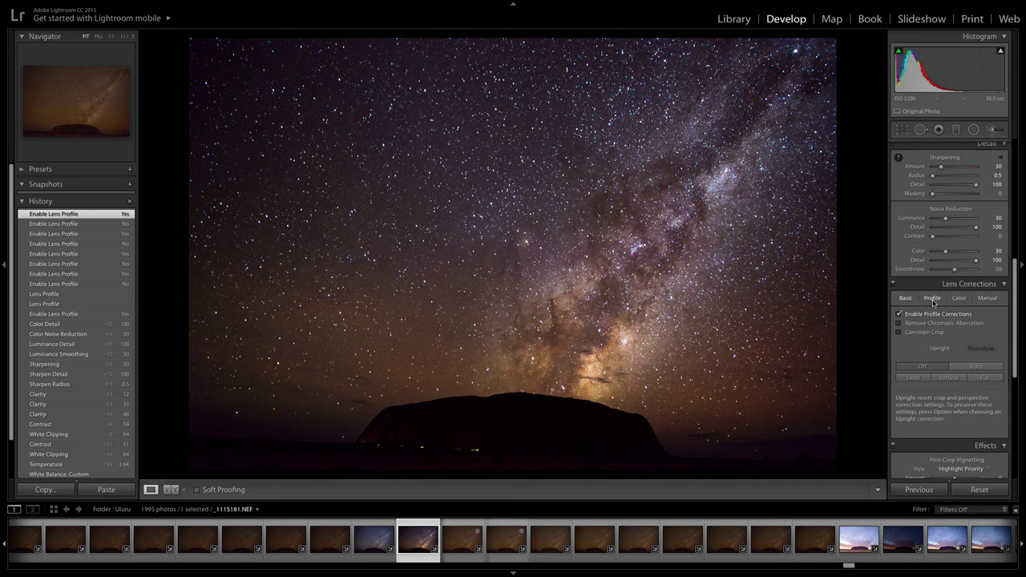
Set the lens profile's Vignetting correction amount to 188 and enable Remove Chromatic Aberration.
{"action": "left_click", "coordinate": [933, 300]}
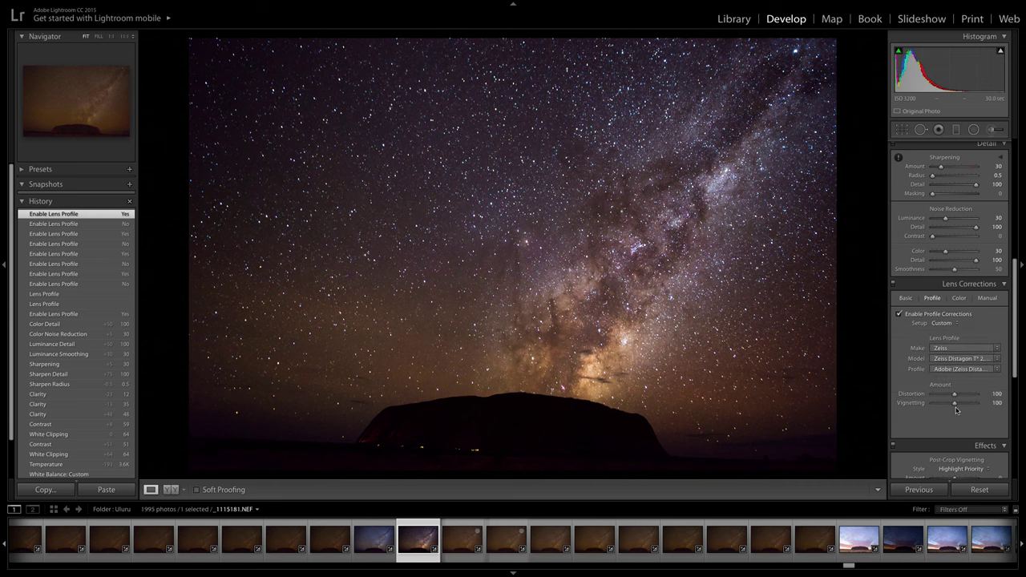
{"action": "left_click_drag", "start_coordinate": [955, 407], "coordinate": [974, 405]}
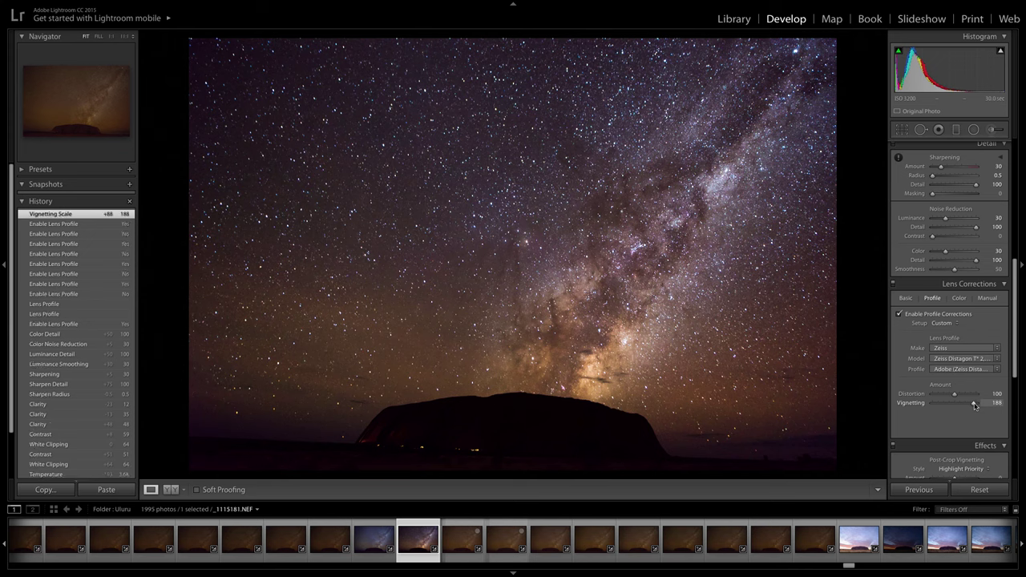
{"action": "left_click", "coordinate": [907, 299]}
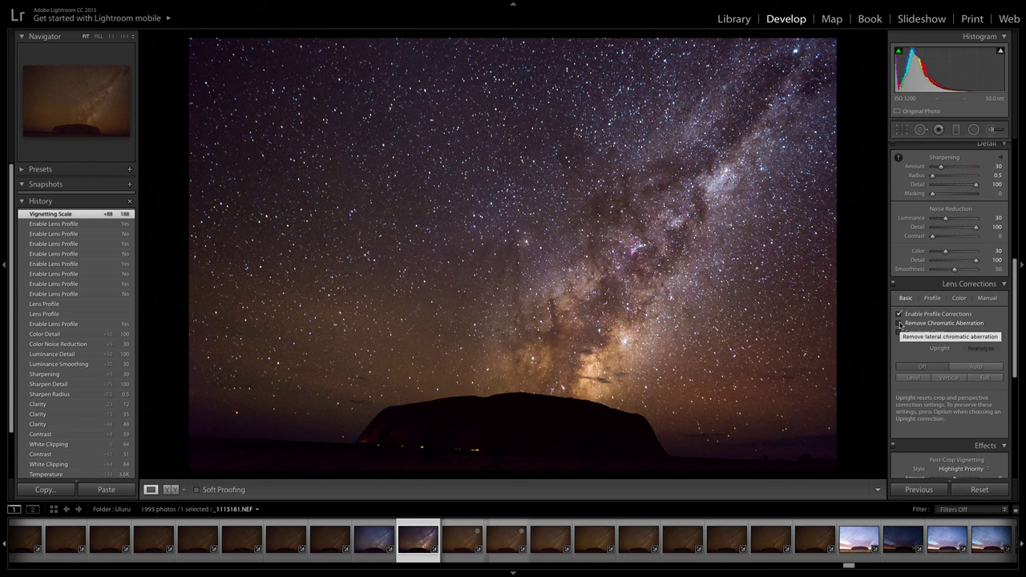
{"action": "left_click", "coordinate": [900, 324]}
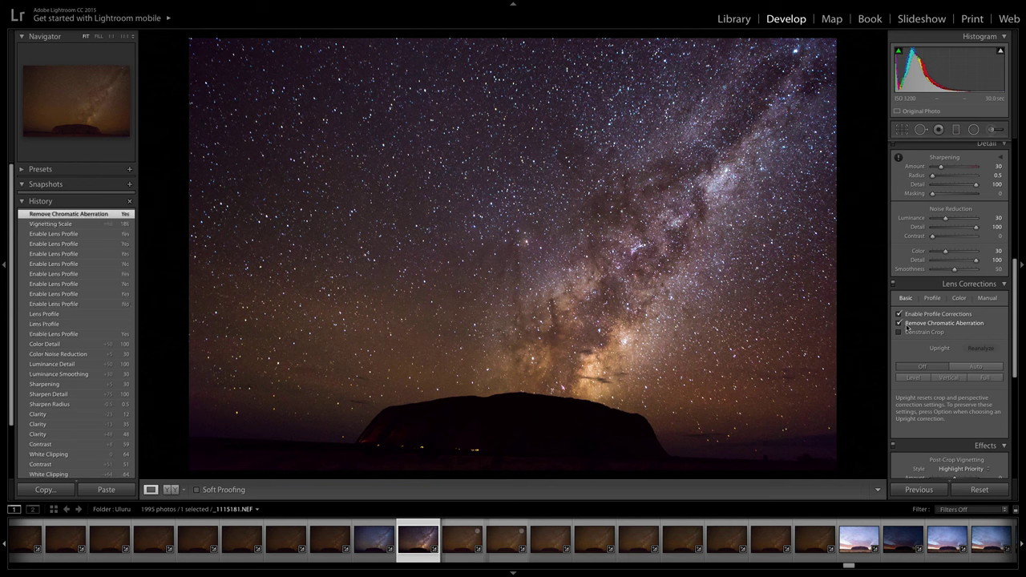
Try the Camera Neutral profile under Camera Calibration, and return to Adobe Standard.
{"action": "scroll", "coordinate": [920, 336], "scroll_direction": "down", "scroll_amount": 2}
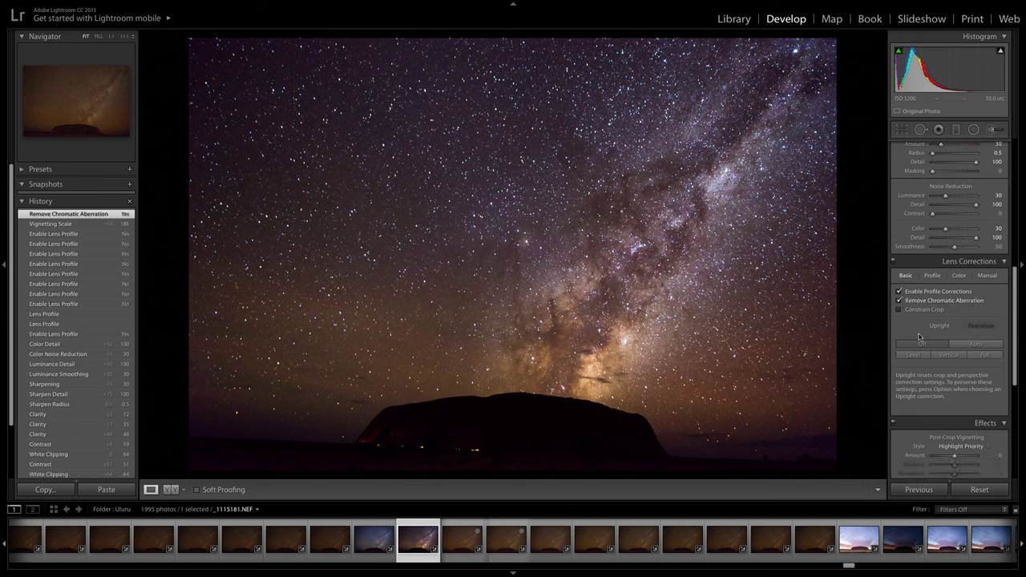
{"action": "scroll", "coordinate": [920, 336], "scroll_direction": "down", "scroll_amount": 8}
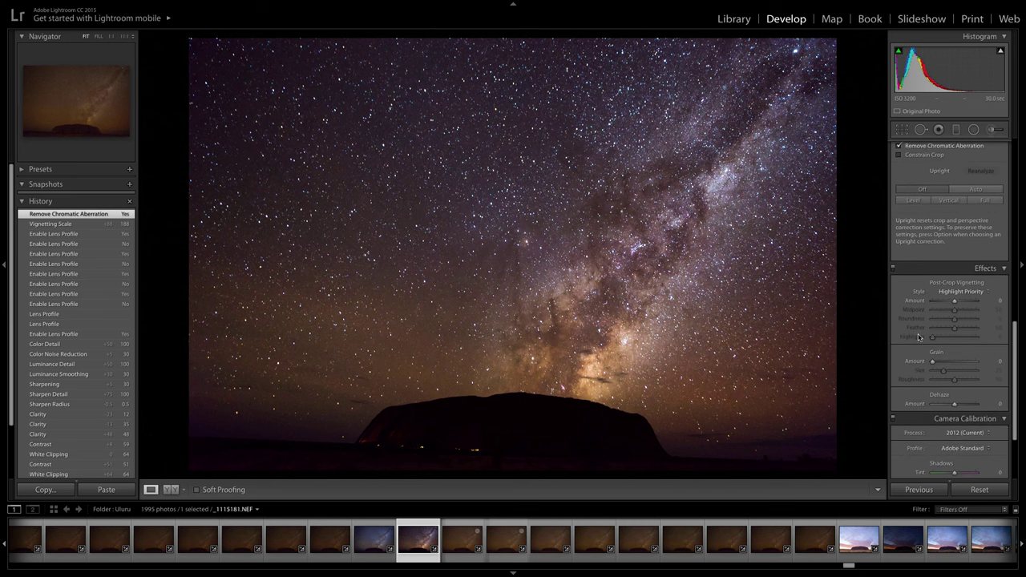
{"action": "scroll", "coordinate": [919, 337], "scroll_direction": "down", "scroll_amount": 4}
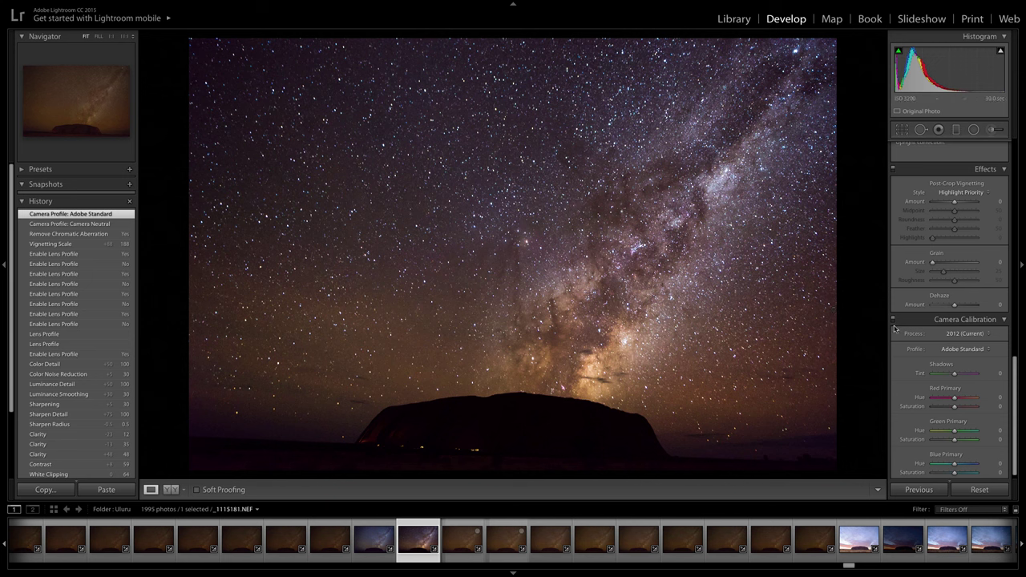
{"action": "scroll", "coordinate": [938, 348], "scroll_direction": "up", "scroll_amount": 1}
{"action": "scroll", "coordinate": [944, 349], "scroll_direction": "up", "scroll_amount": 2}
{"action": "scroll", "coordinate": [944, 350], "scroll_direction": "up", "scroll_amount": 3}
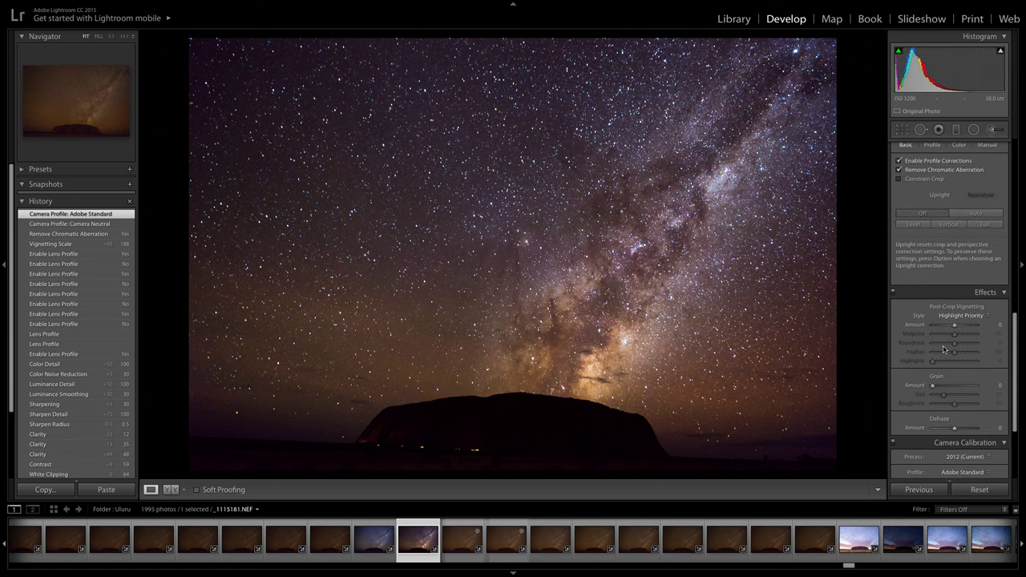
{"action": "scroll", "coordinate": [944, 350], "scroll_direction": "up", "scroll_amount": 6}
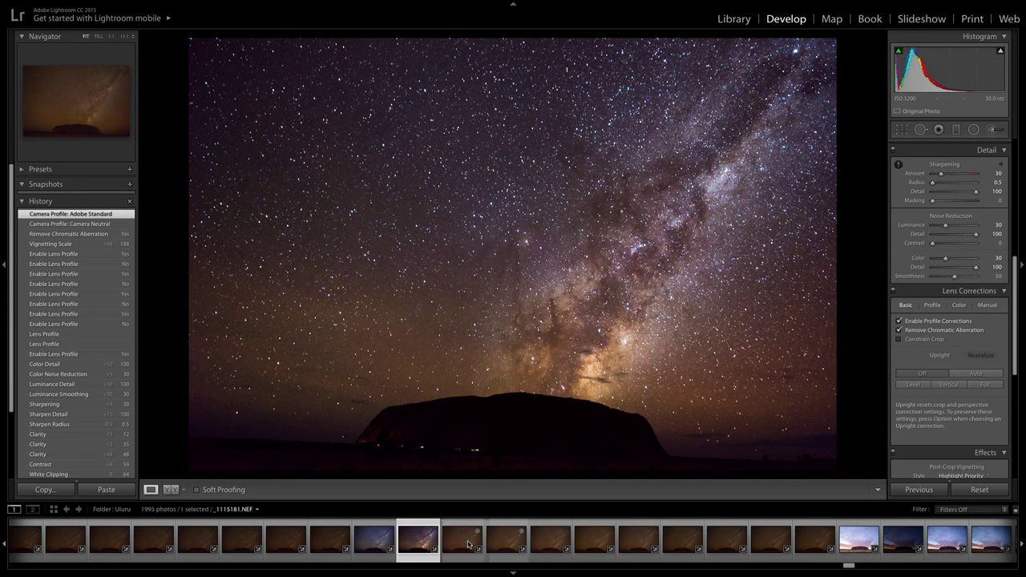
Select the edited photo and the five exposures following it, and synchronize all develop settings across them.
{"action": "key", "text": "shift"}
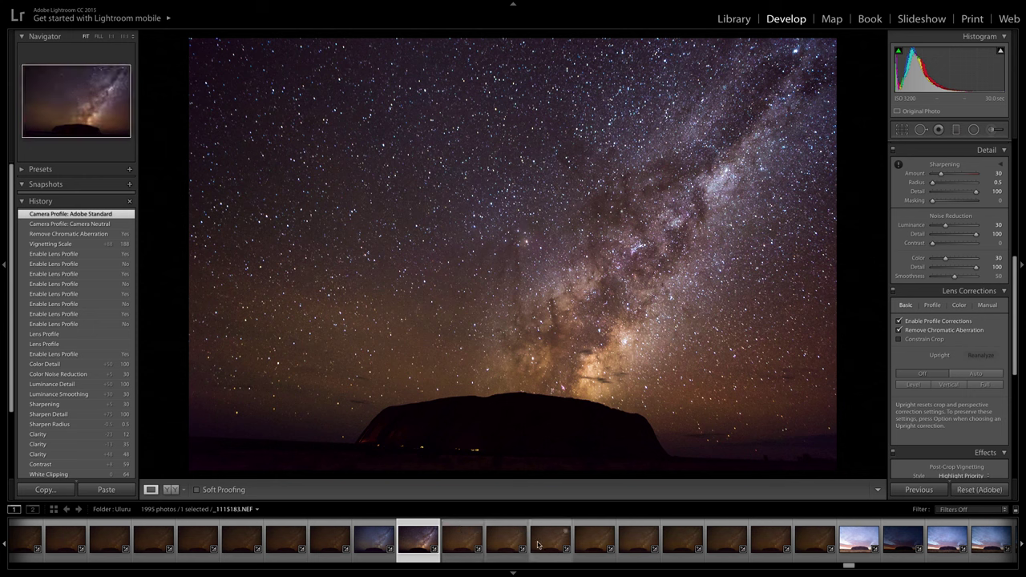
{"action": "left_click", "coordinate": [635, 541], "text": "shift"}
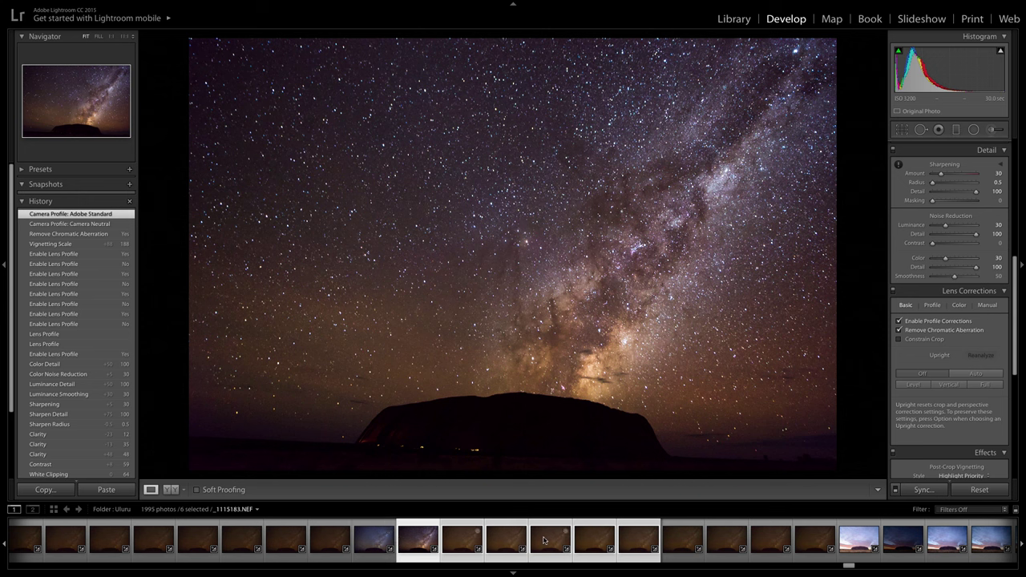
{"action": "left_click", "coordinate": [924, 490]}
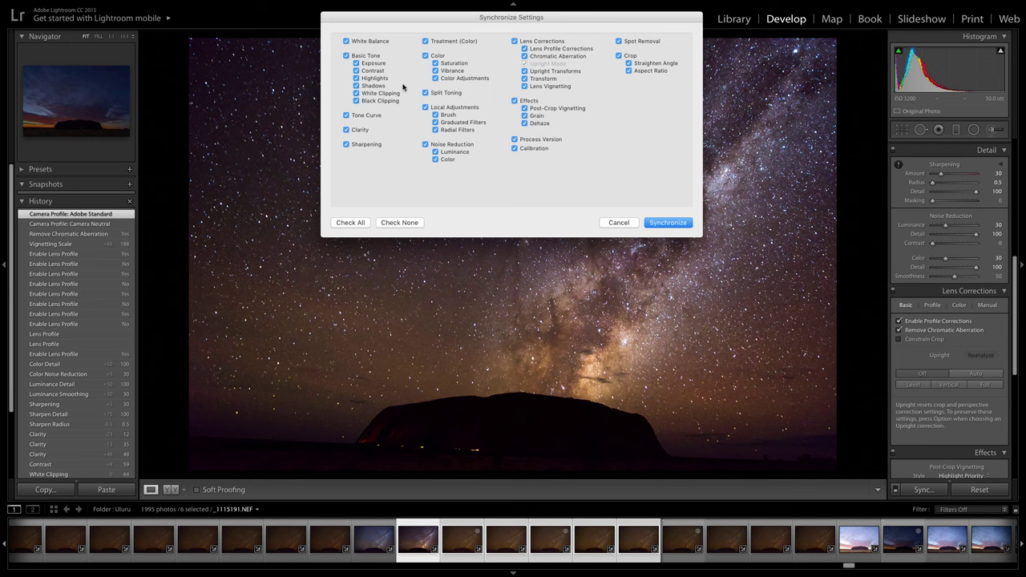
{"action": "left_click", "coordinate": [360, 225]}
{"action": "left_click", "coordinate": [669, 223]}
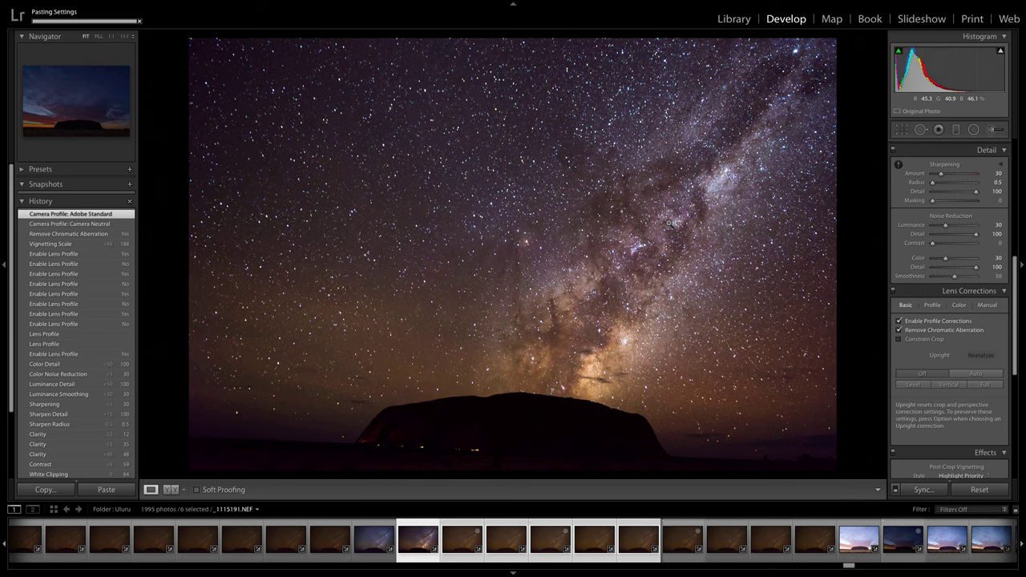
Review the synchronized Milky Way exposures one after another.
{"action": "key", "text": "Right"}
{"action": "key", "text": "Right"}
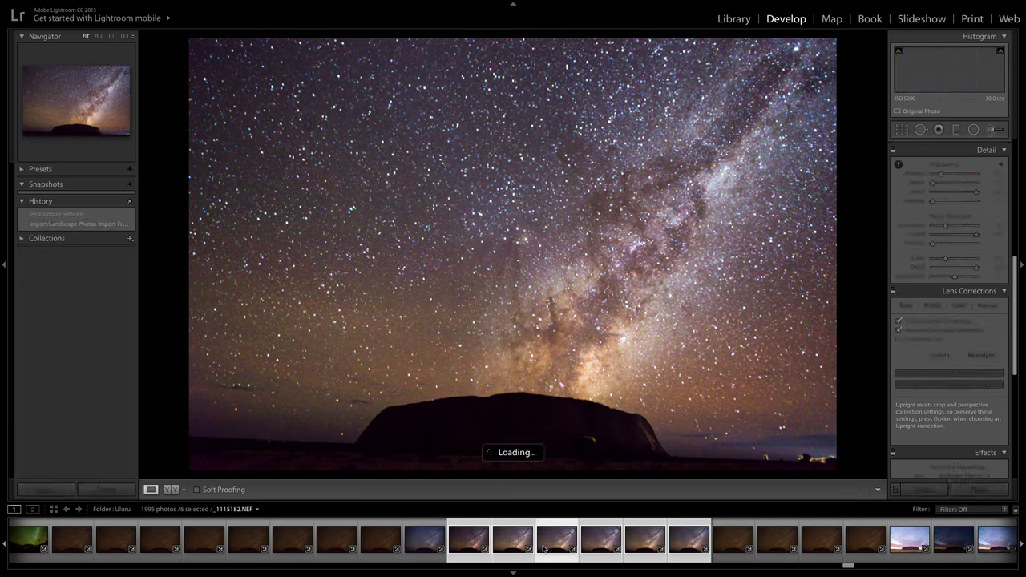
{"action": "key", "text": "Right"}
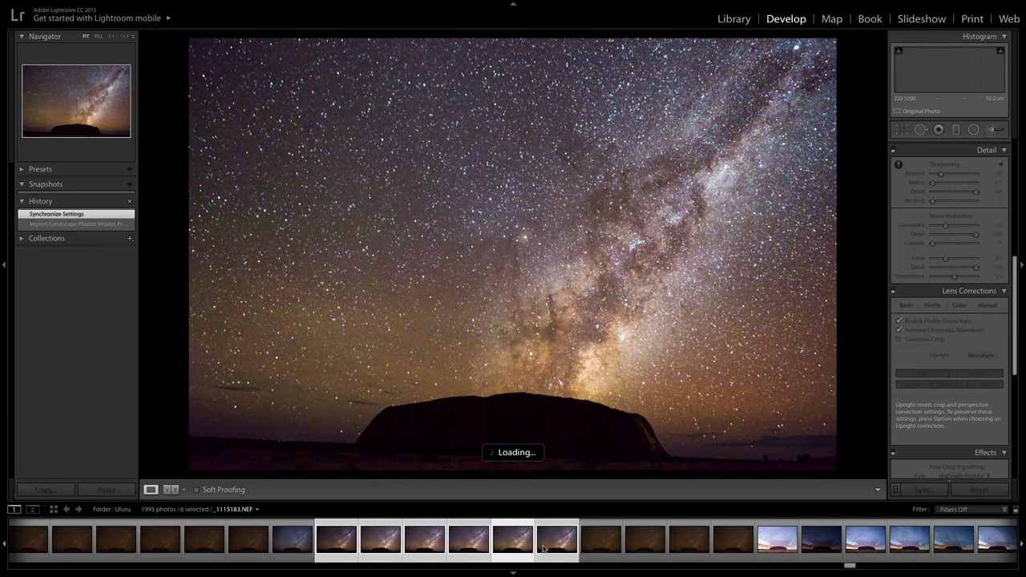
{"action": "key", "text": "Right"}
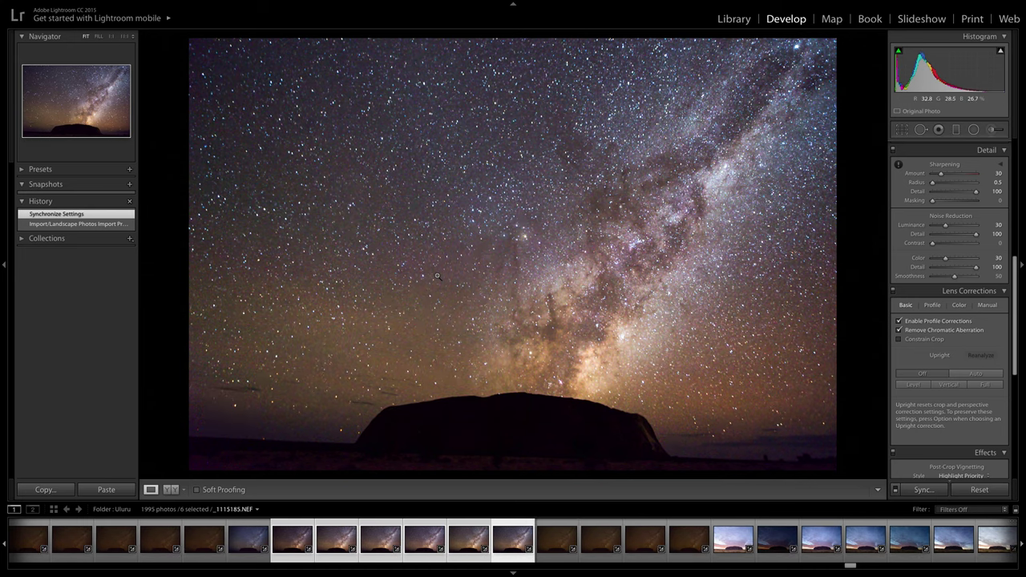
Open the six selected exposures as layers in Photoshop.
{"action": "right_click", "coordinate": [449, 244]}
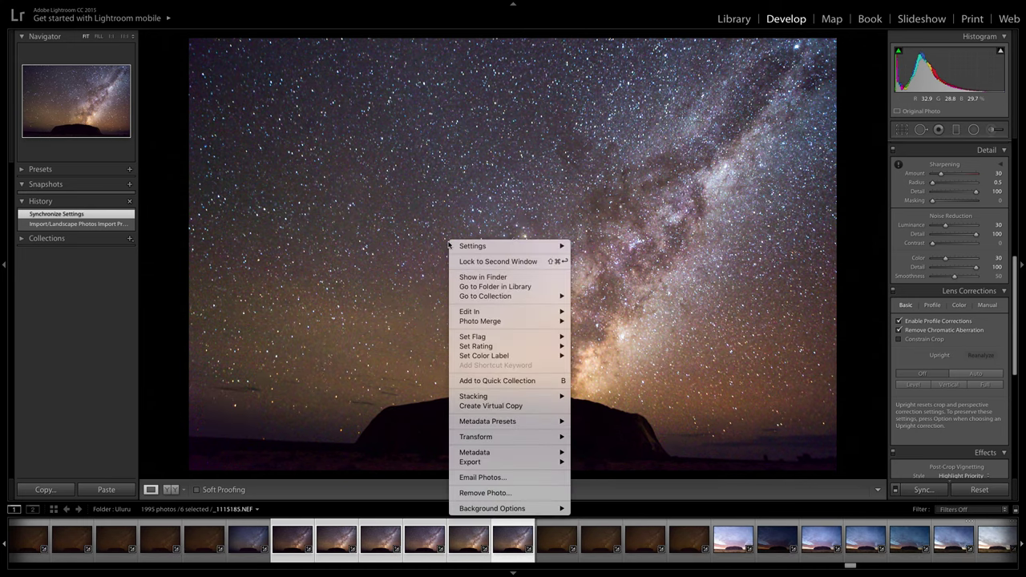
{"action": "mouse_move", "coordinate": [459, 314]}
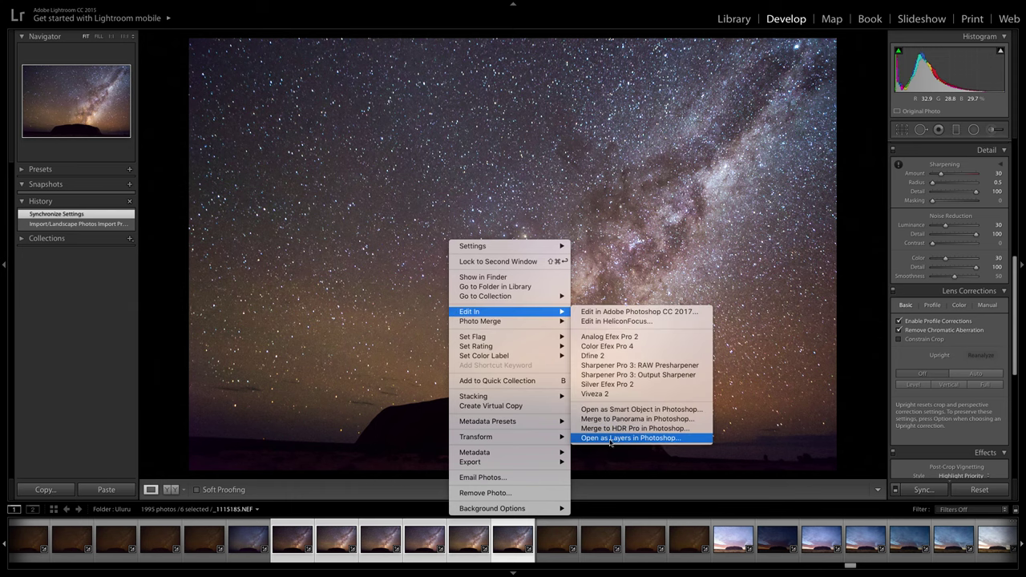
{"action": "left_click", "coordinate": [666, 439]}
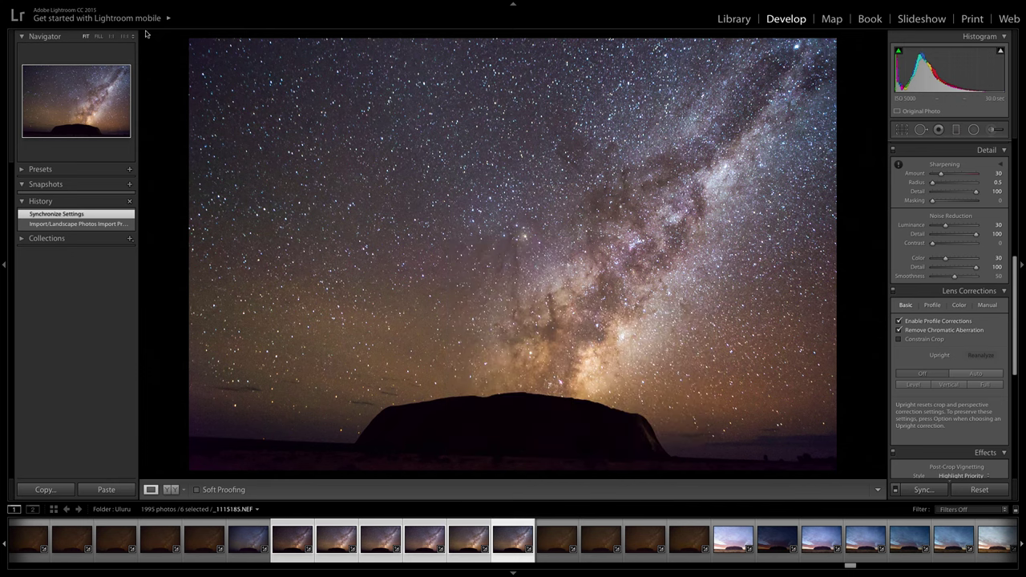
{"action": "mouse_move", "coordinate": [156, 4]}
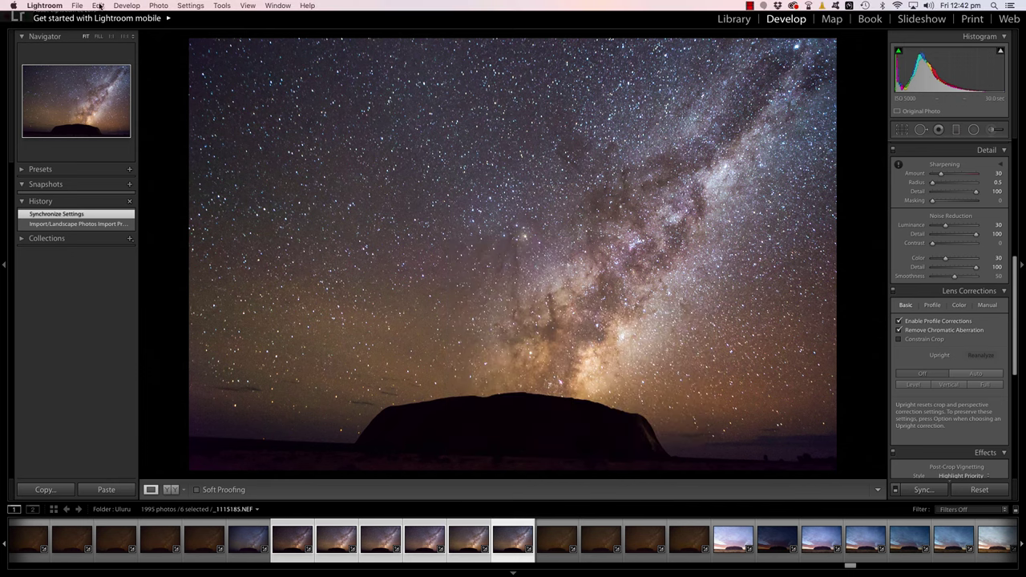
{"action": "left_click", "coordinate": [156, 7]}
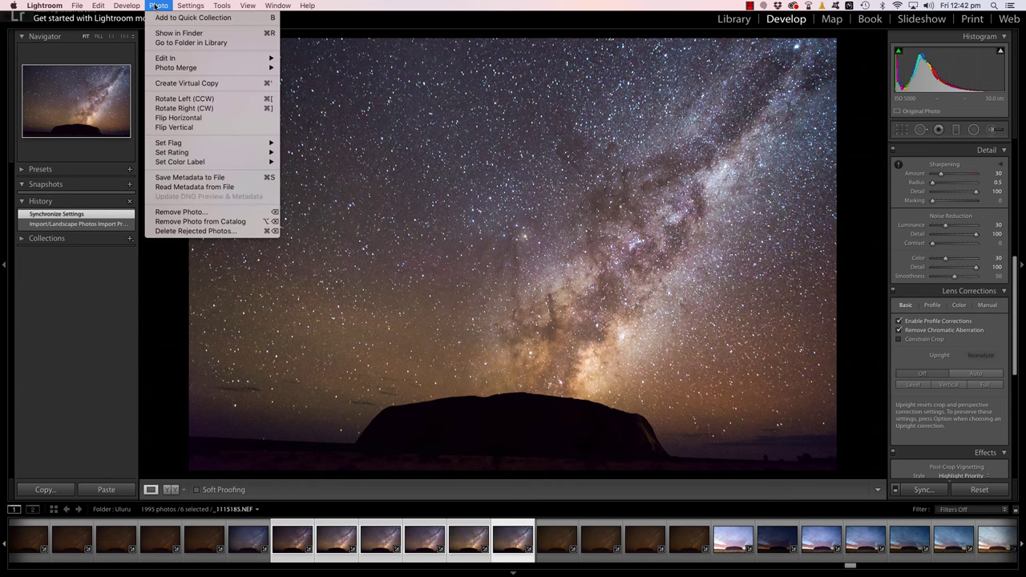
{"action": "mouse_move", "coordinate": [167, 57]}
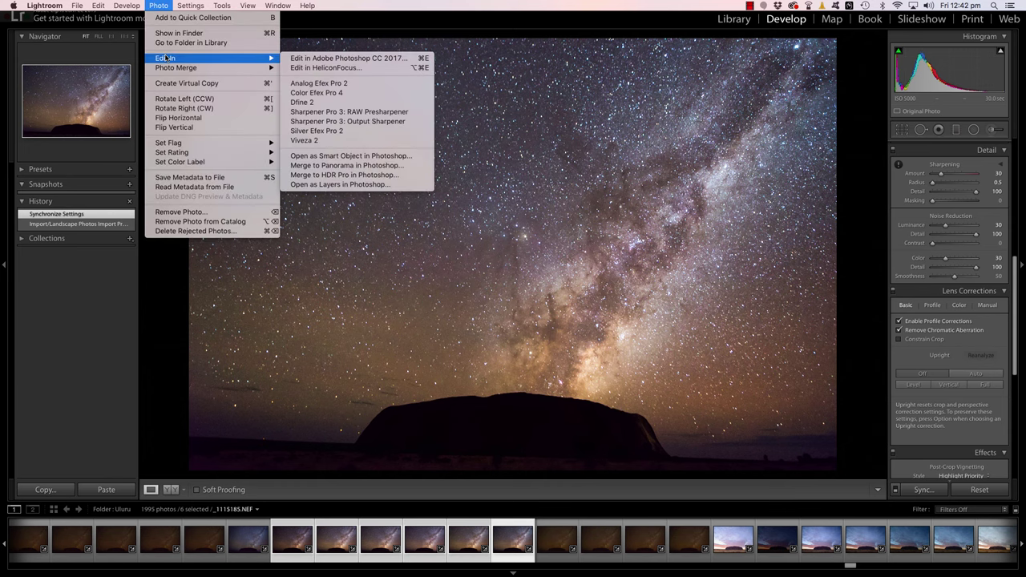
{"action": "left_click", "coordinate": [341, 185]}
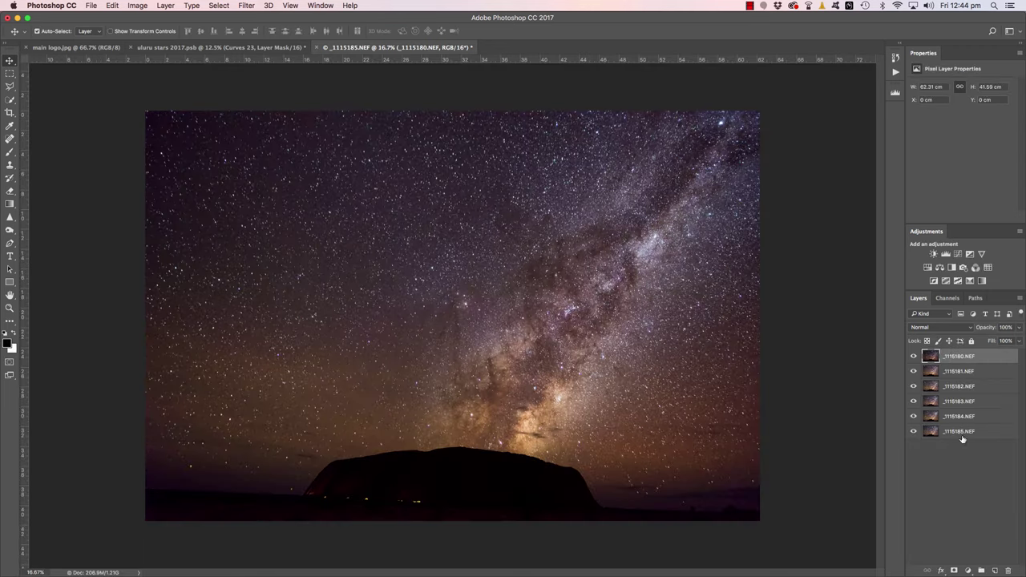
Hide the layers from _1115180.NEF down to _1115184.NEF one by one to compare the exposures, and show them all again.
{"action": "left_click", "coordinate": [913, 356]}
{"action": "left_click", "coordinate": [913, 371]}
{"action": "left_click", "coordinate": [913, 386]}
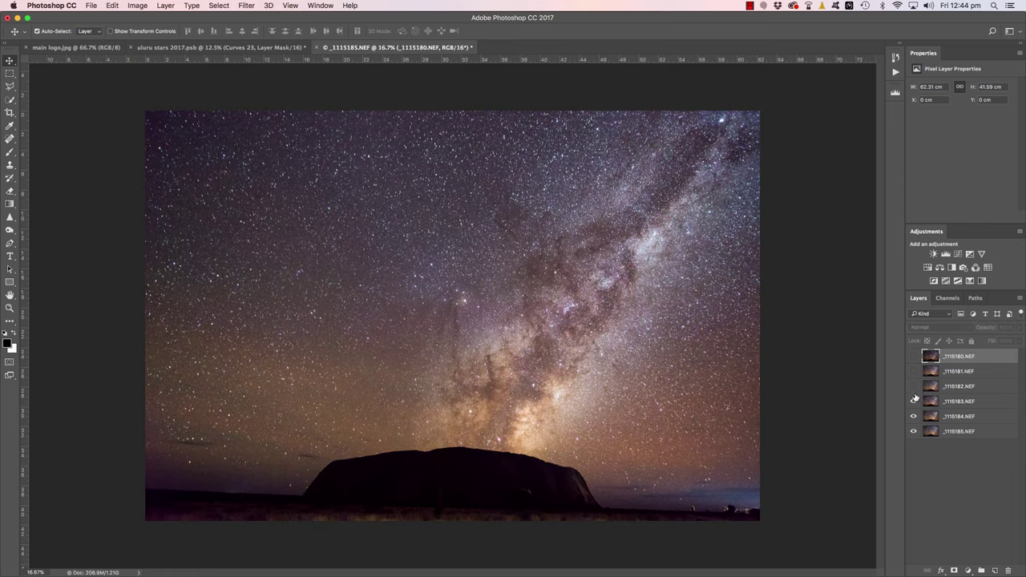
{"action": "left_click", "coordinate": [913, 401]}
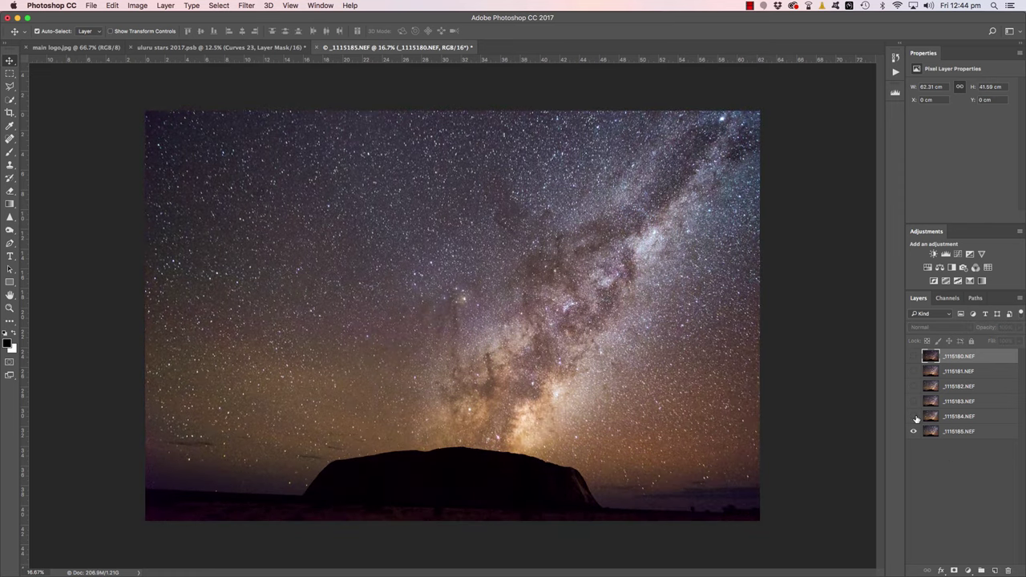
{"action": "left_click_drag", "start_coordinate": [915, 417], "coordinate": [914, 361]}
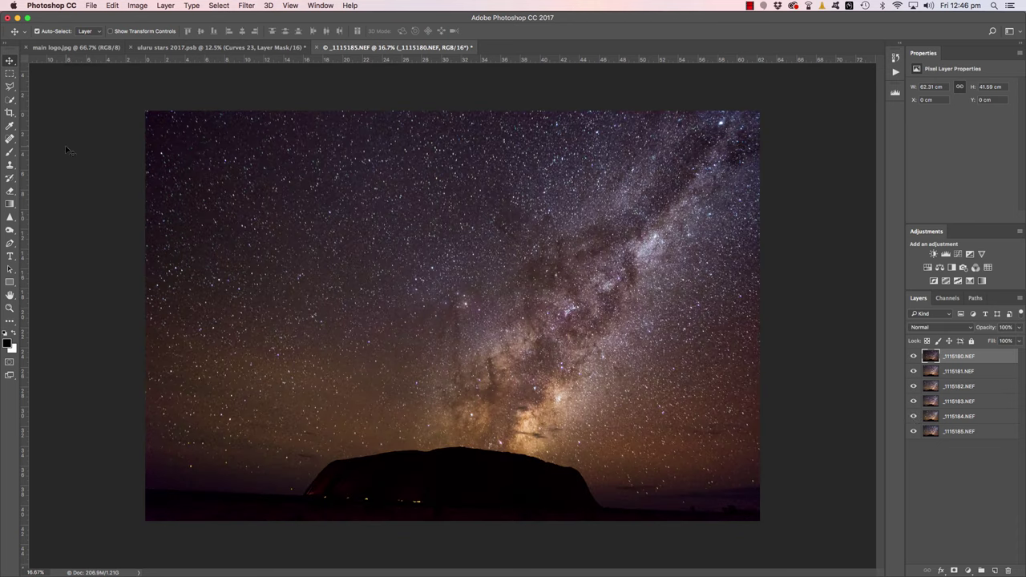
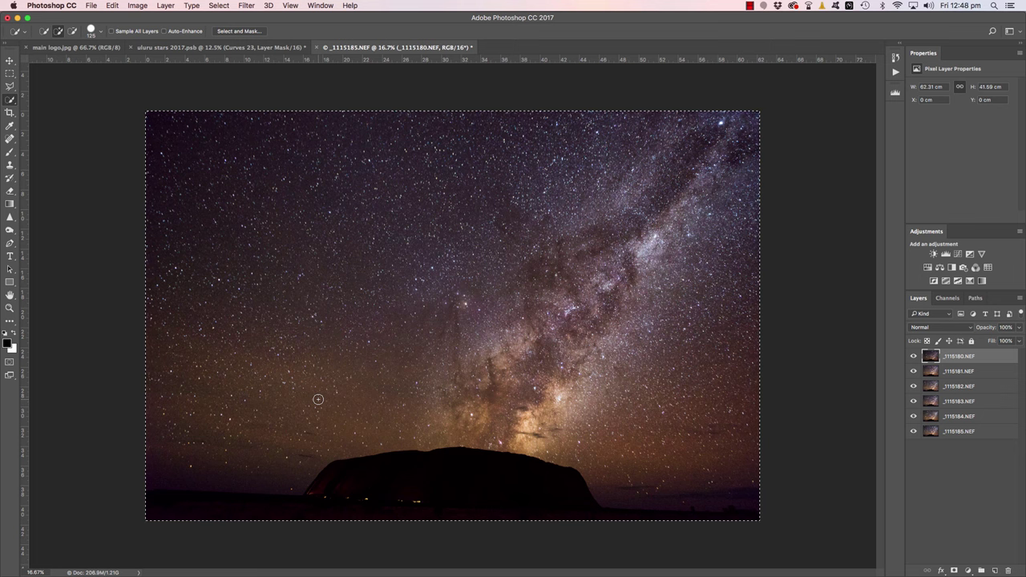
Subtract Uluru and the dark foreground from the full-image selection with the Quick Selection tool, leaving the sky selected.
{"action": "key", "text": "alt"}
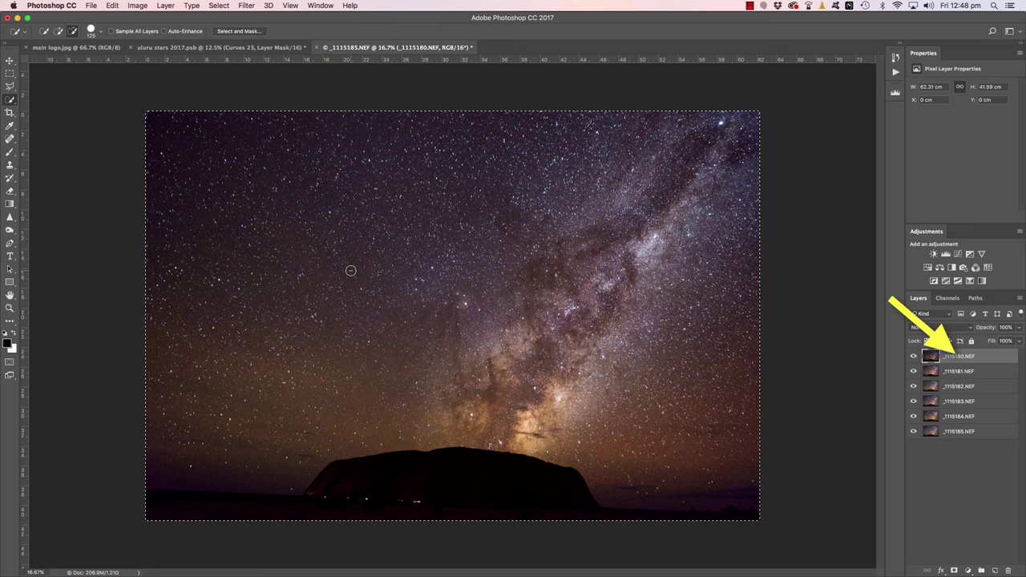
{"action": "mouse_move", "coordinate": [148, 520]}
{"action": "left_mouse_down"}
{"action": "mouse_move", "coordinate": [359, 517]}
{"action": "mouse_move", "coordinate": [370, 499]}
{"action": "mouse_move", "coordinate": [409, 492]}
{"action": "mouse_move", "coordinate": [546, 521]}
{"action": "mouse_move", "coordinate": [660, 524]}
{"action": "left_mouse_up"}
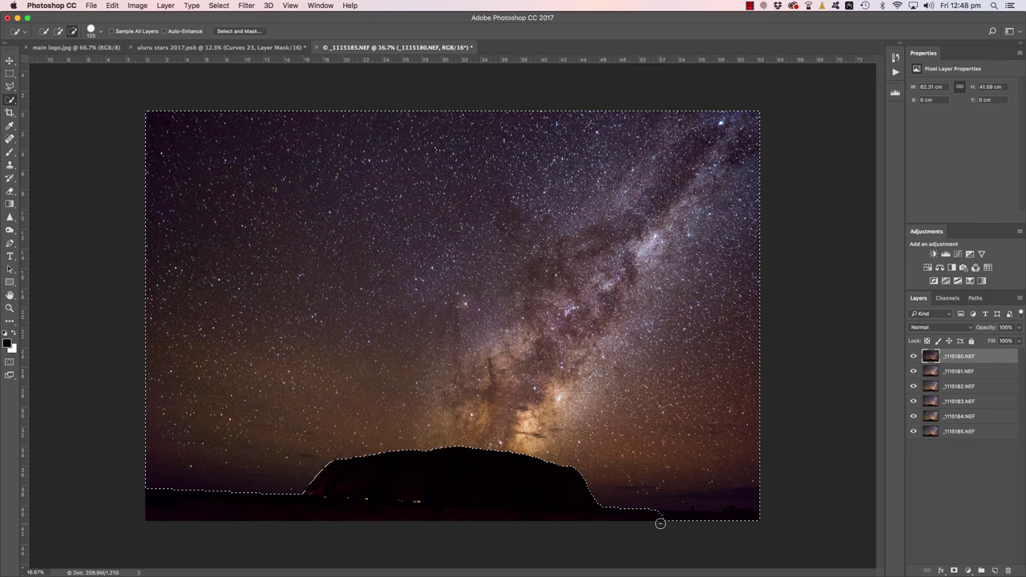
{"action": "mouse_move", "coordinate": [660, 522]}
{"action": "left_mouse_down"}
{"action": "mouse_move", "coordinate": [759, 523]}
{"action": "mouse_move", "coordinate": [719, 523]}
{"action": "left_mouse_up"}
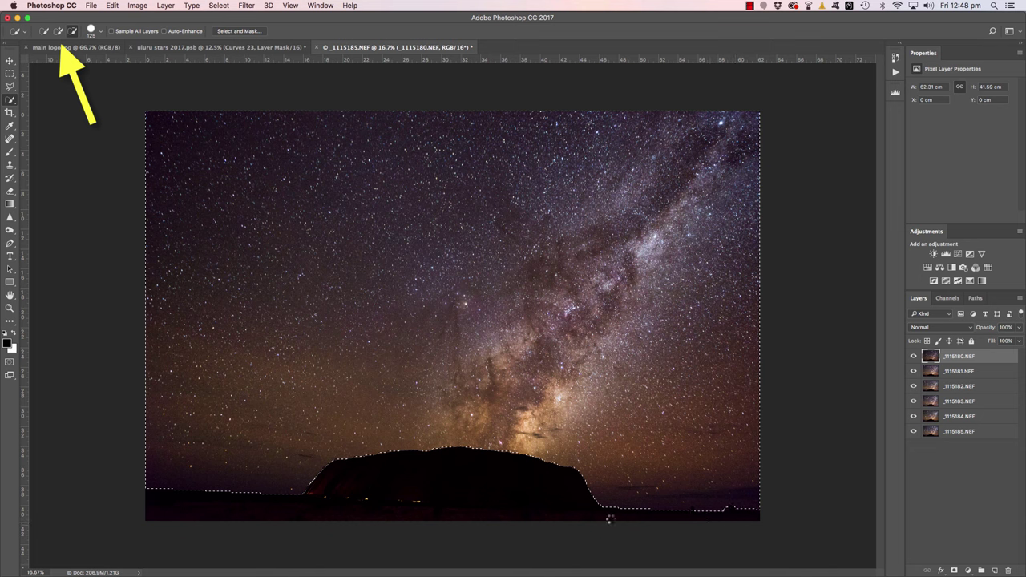
Subtract Uluru and the remaining dark foreground along the horizon from the selection with the Quick Selection tool, keeping only the sky selected.
{"action": "left_click", "coordinate": [589, 519], "text": "shift"}
{"action": "key", "text": "alt"}
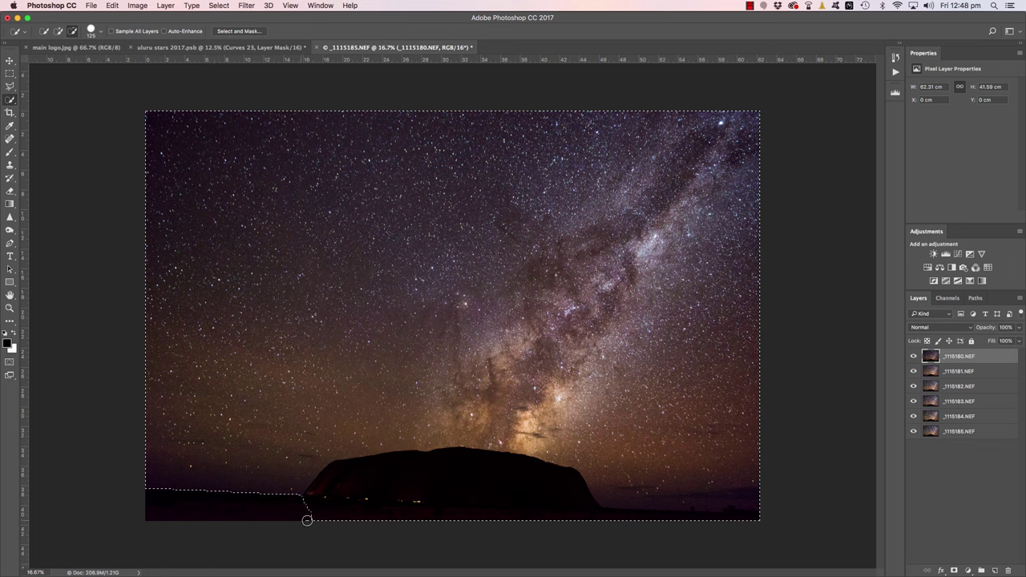
{"action": "mouse_move", "coordinate": [307, 520]}
{"action": "left_mouse_down"}
{"action": "mouse_move", "coordinate": [348, 518]}
{"action": "mouse_move", "coordinate": [368, 499]}
{"action": "mouse_move", "coordinate": [582, 522]}
{"action": "left_mouse_up"}
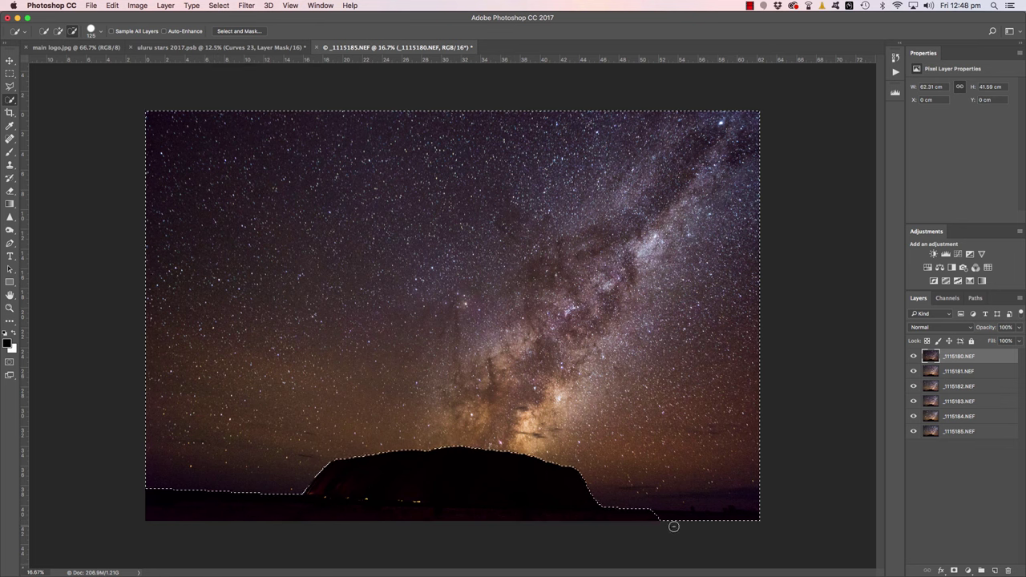
{"action": "left_click", "coordinate": [691, 521], "text": "alt"}
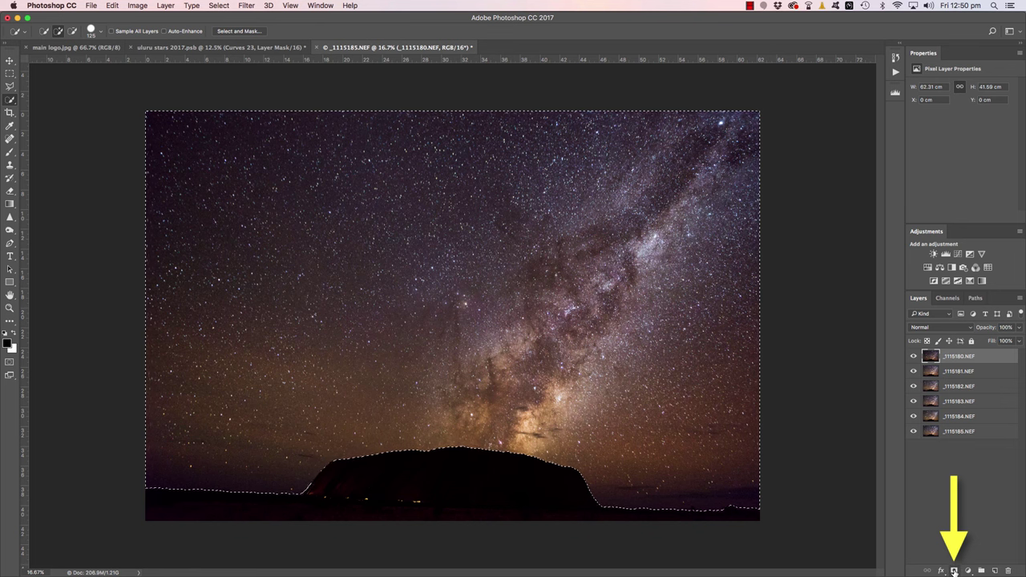
Add a layer mask from the sky selection to the _1115180.NEF layer, check the mask, and copy it to the other five layers.
{"action": "left_click", "coordinate": [954, 571]}
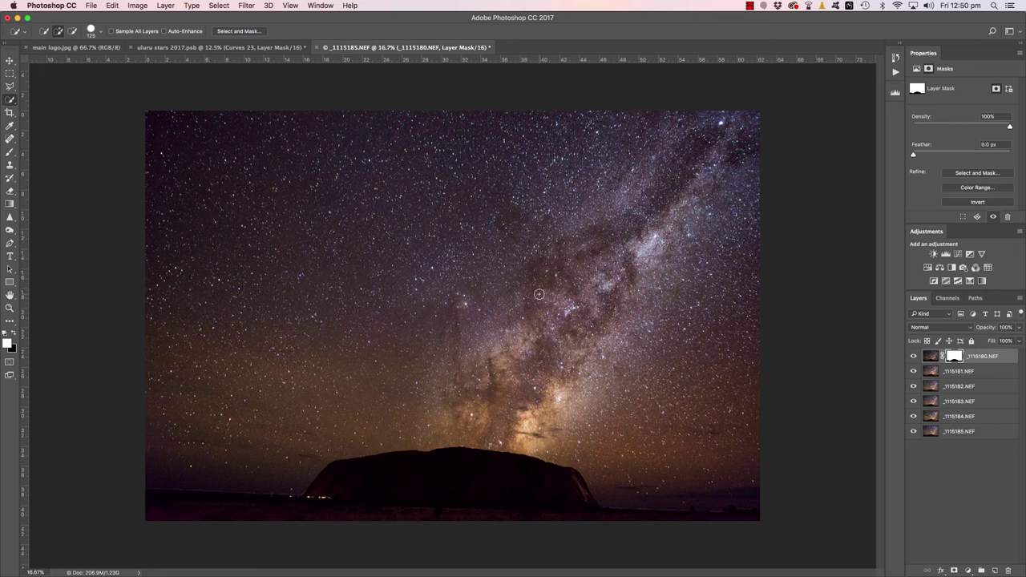
{"action": "left_click", "coordinate": [956, 358], "text": "alt"}
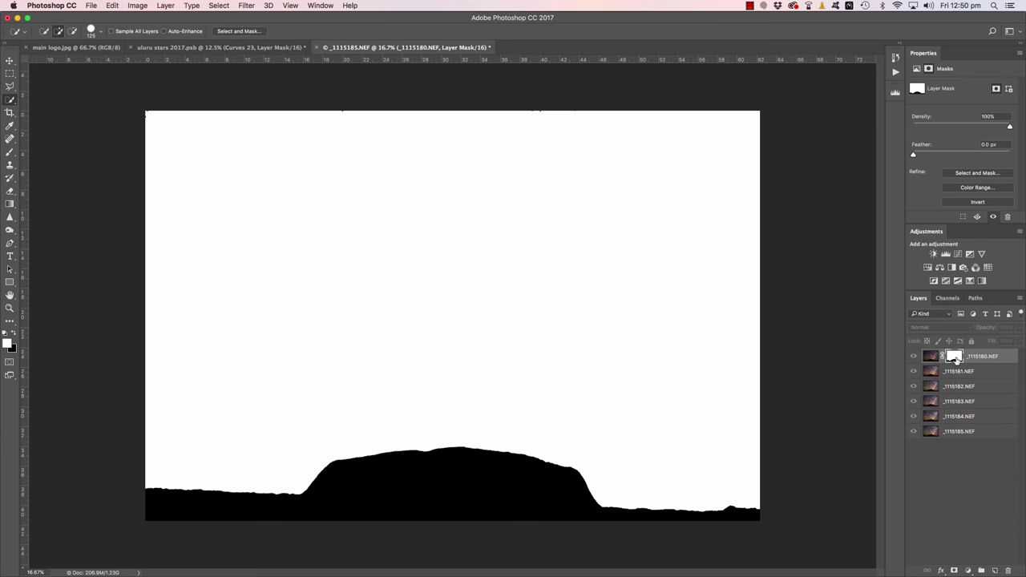
{"action": "left_click", "coordinate": [956, 358], "text": "alt"}
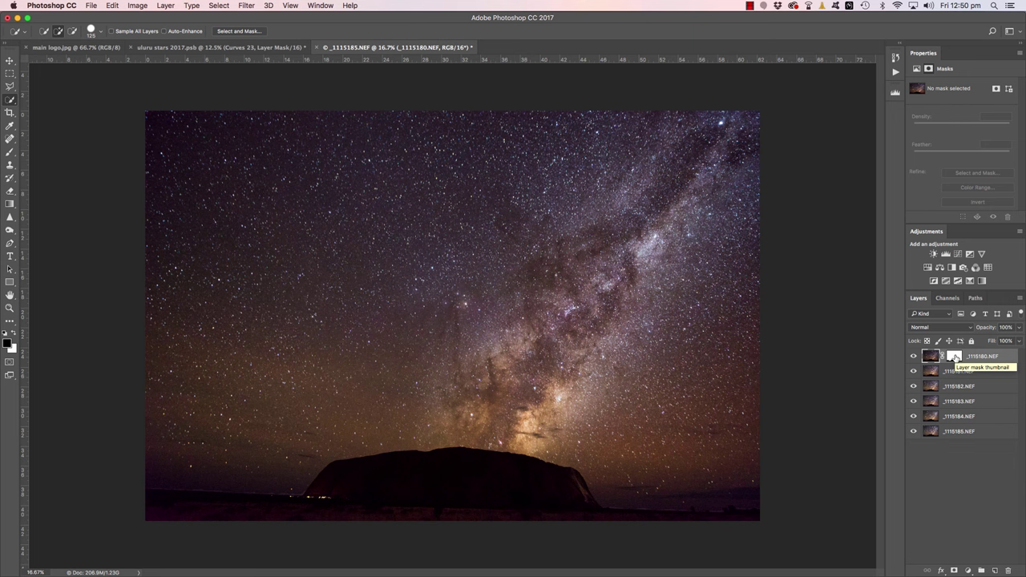
{"action": "left_click_drag", "start_coordinate": [955, 357], "coordinate": [954, 433]}
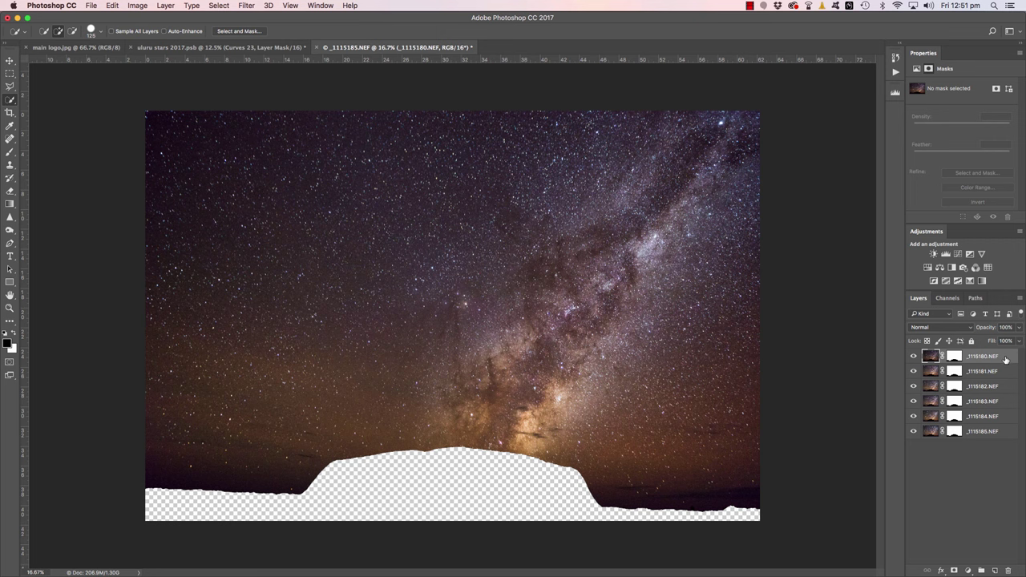
Select all six masked layers and run Auto-Align Layers with the Auto projection.
{"action": "left_click", "coordinate": [1007, 434], "text": "shift"}
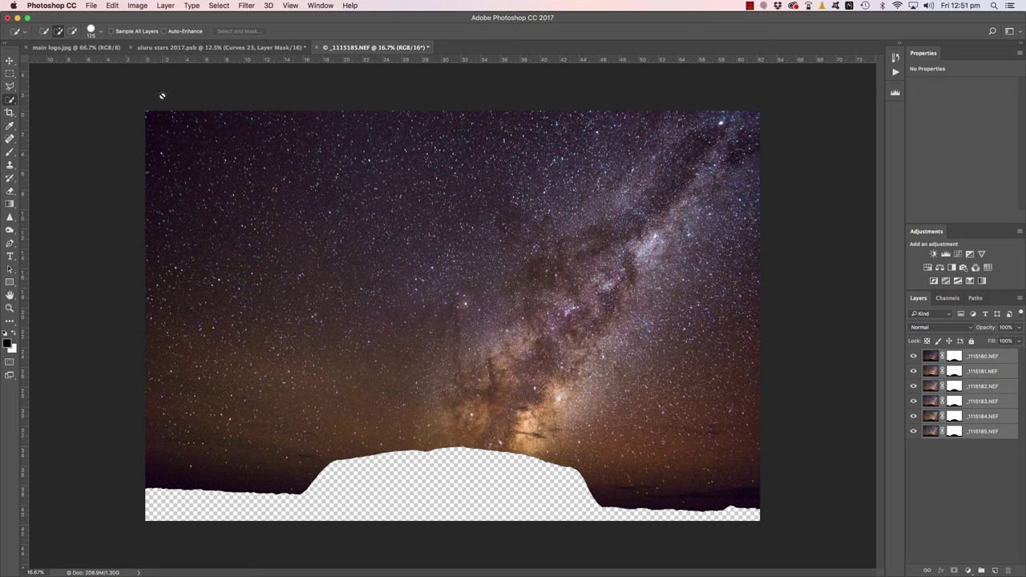
{"action": "left_click", "coordinate": [10, 60]}
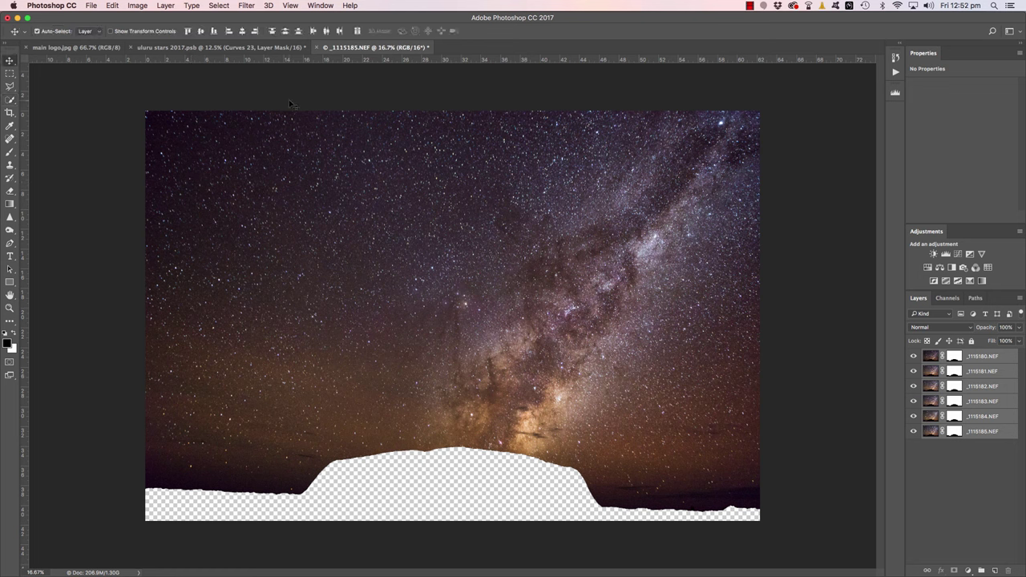
{"action": "left_click", "coordinate": [115, 6]}
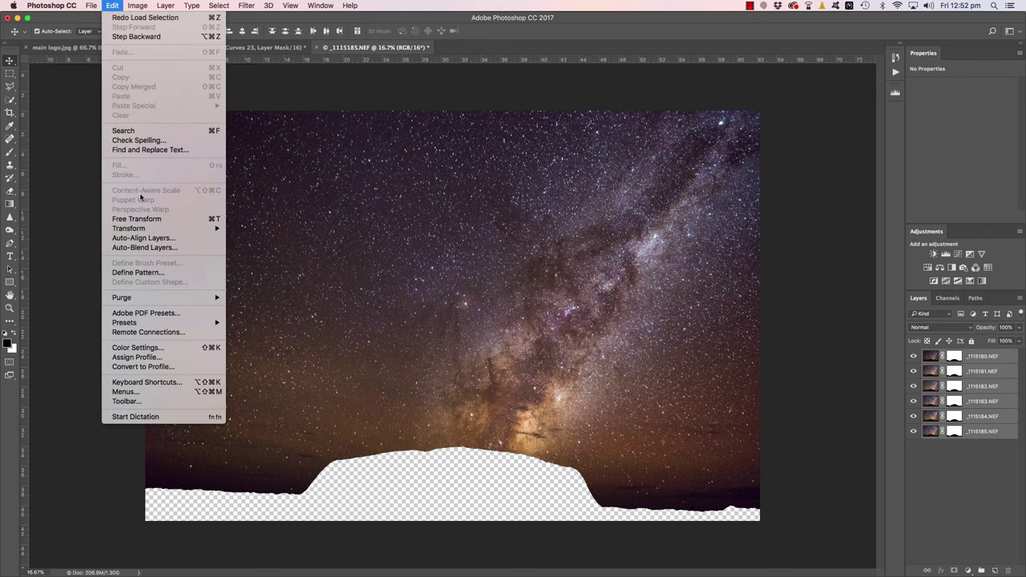
{"action": "left_click", "coordinate": [134, 238]}
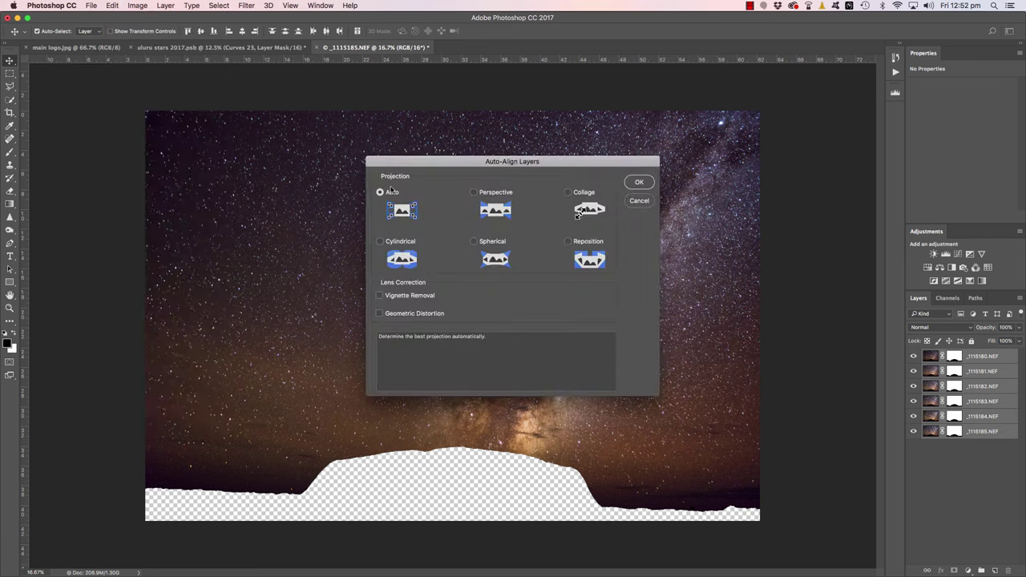
{"action": "left_click", "coordinate": [641, 182]}
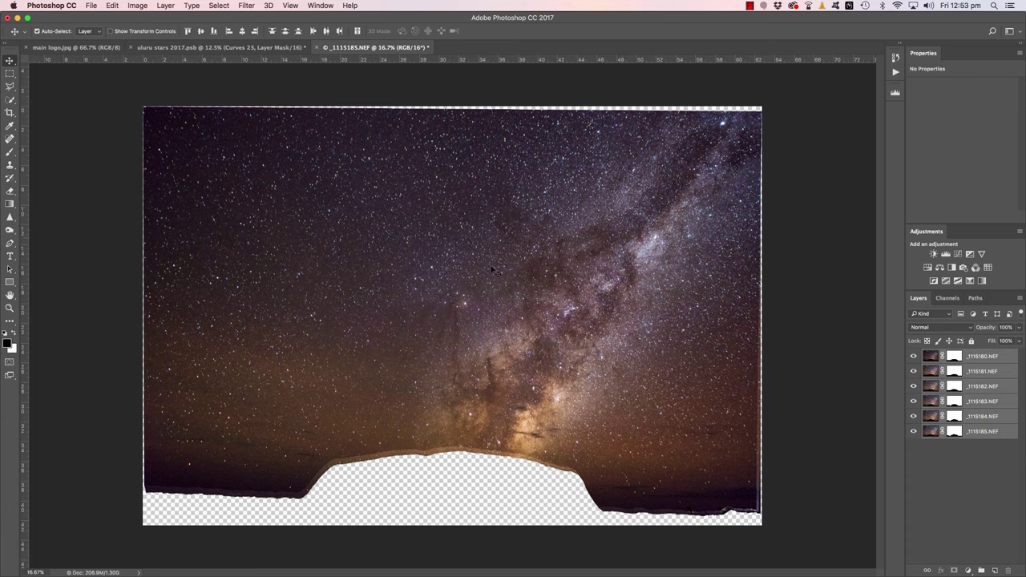
Hide the aligned layers one by one from _1115180.NEF downward to check the star alignment, and show them all again.
{"action": "left_click", "coordinate": [913, 356]}
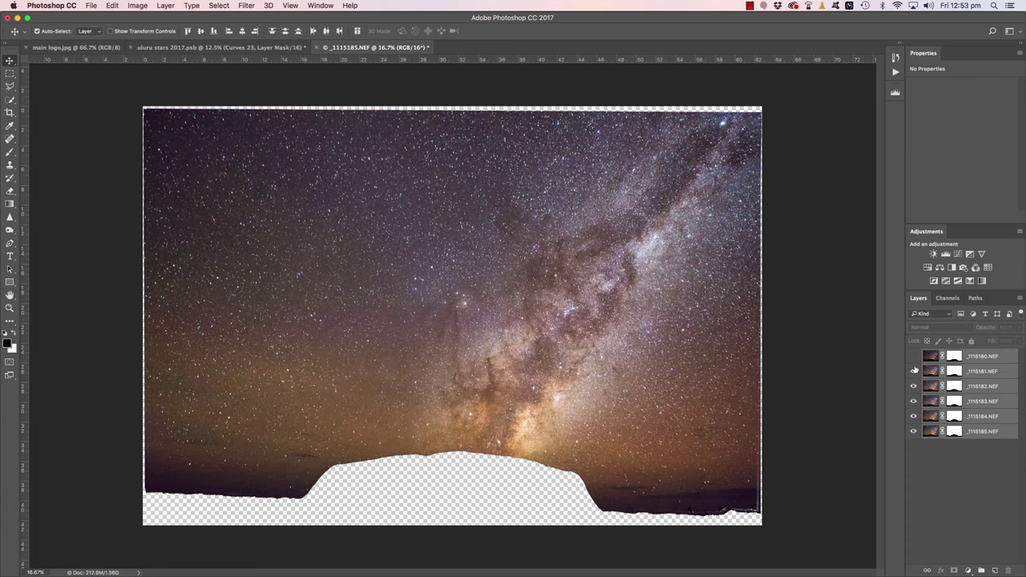
{"action": "left_click", "coordinate": [913, 371]}
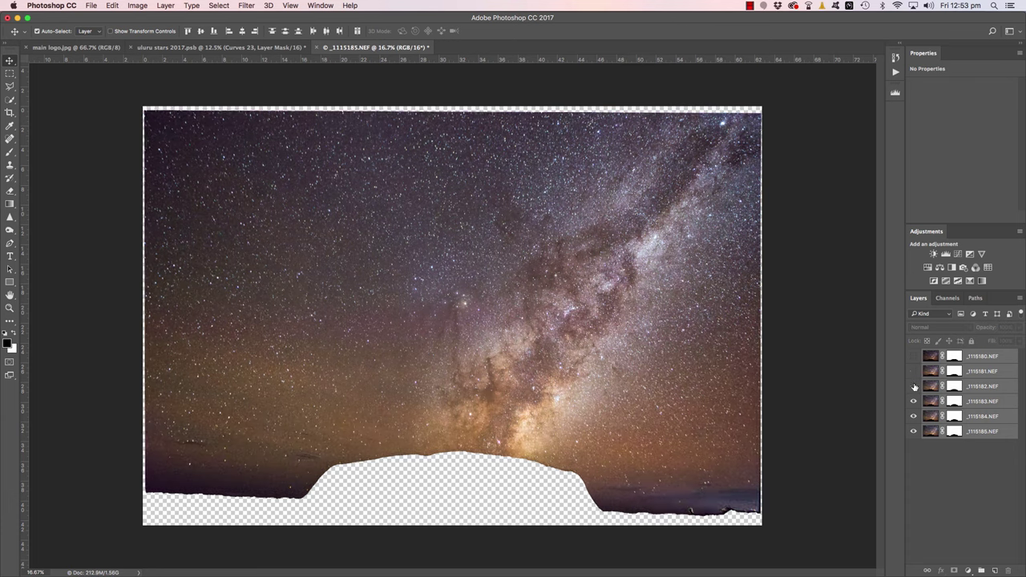
{"action": "left_click", "coordinate": [913, 386]}
{"action": "left_click", "coordinate": [913, 401]}
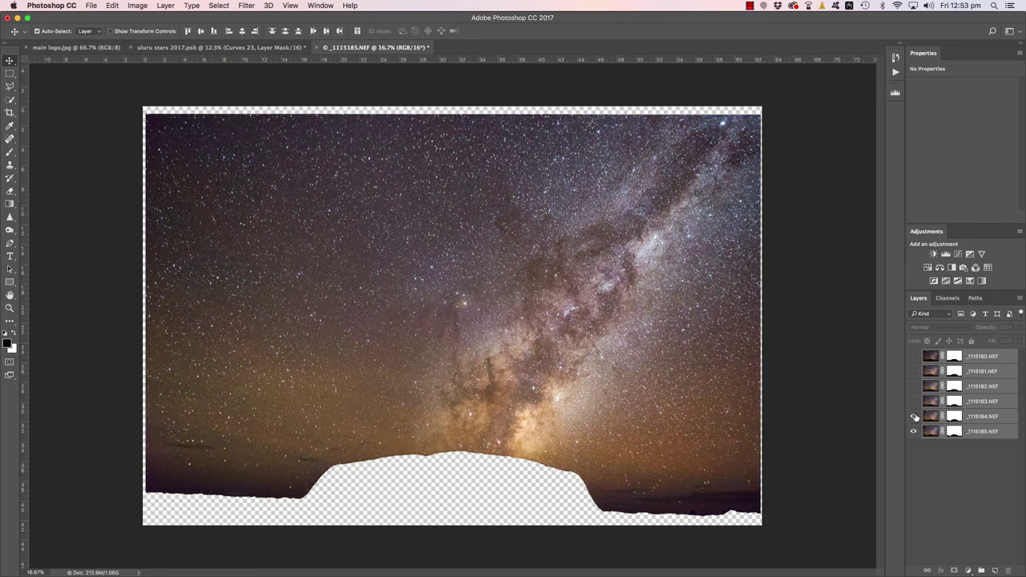
{"action": "left_click", "coordinate": [913, 402]}
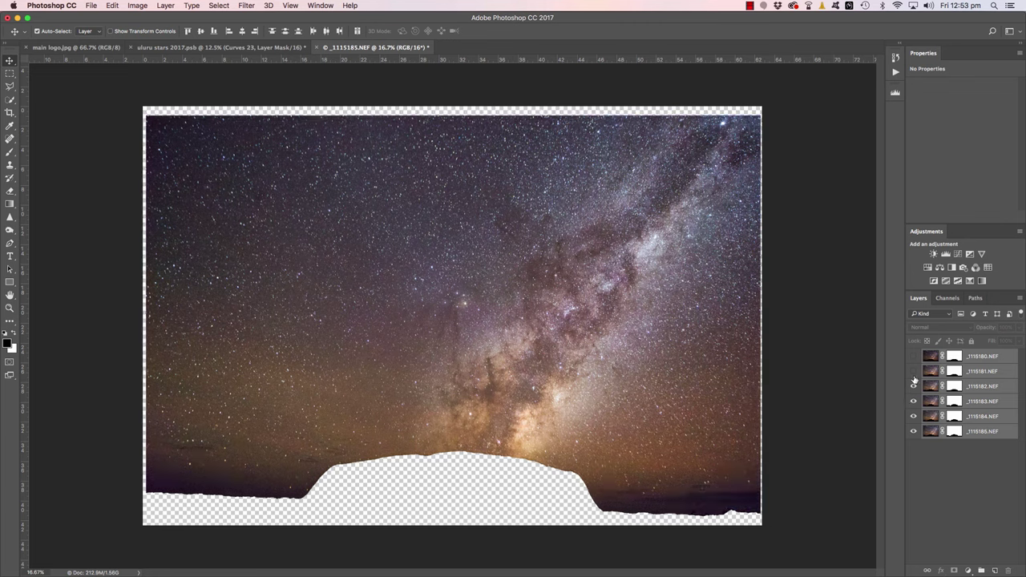
{"action": "left_click_drag", "start_coordinate": [914, 383], "coordinate": [914, 359]}
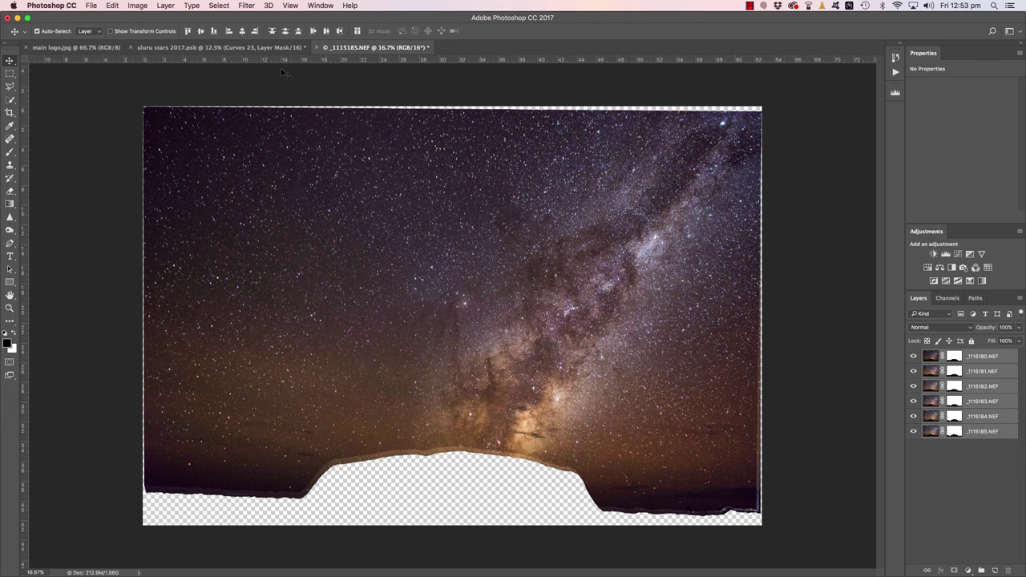
Convert the six aligned layers into a single smart object.
{"action": "left_click", "coordinate": [166, 5]}
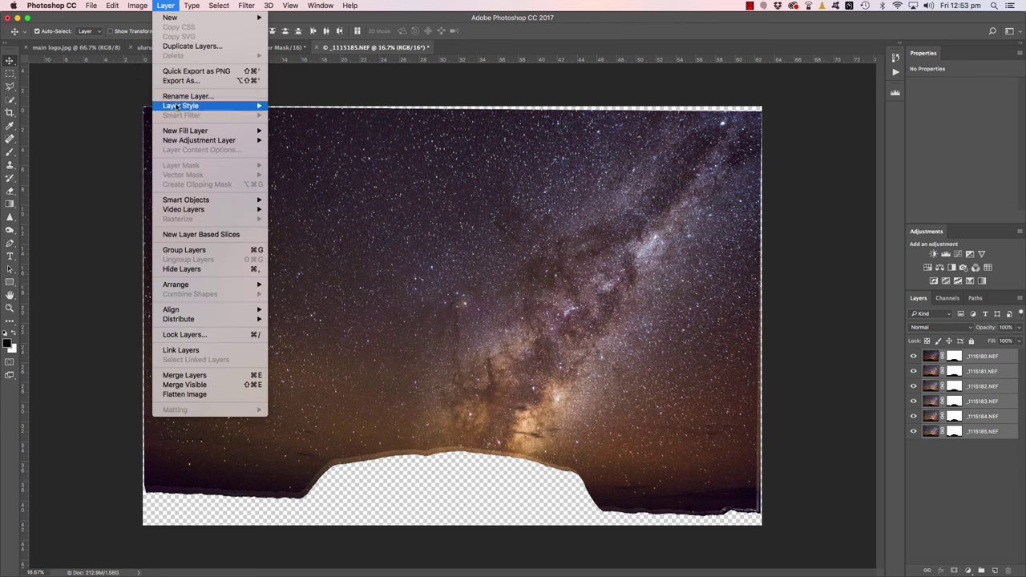
{"action": "mouse_move", "coordinate": [177, 201]}
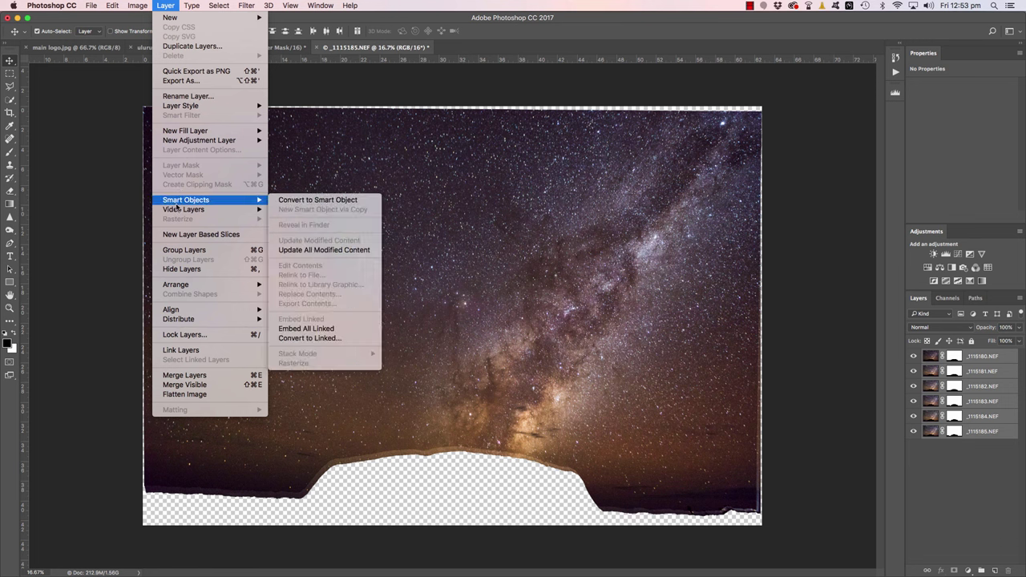
{"action": "left_click", "coordinate": [301, 203]}
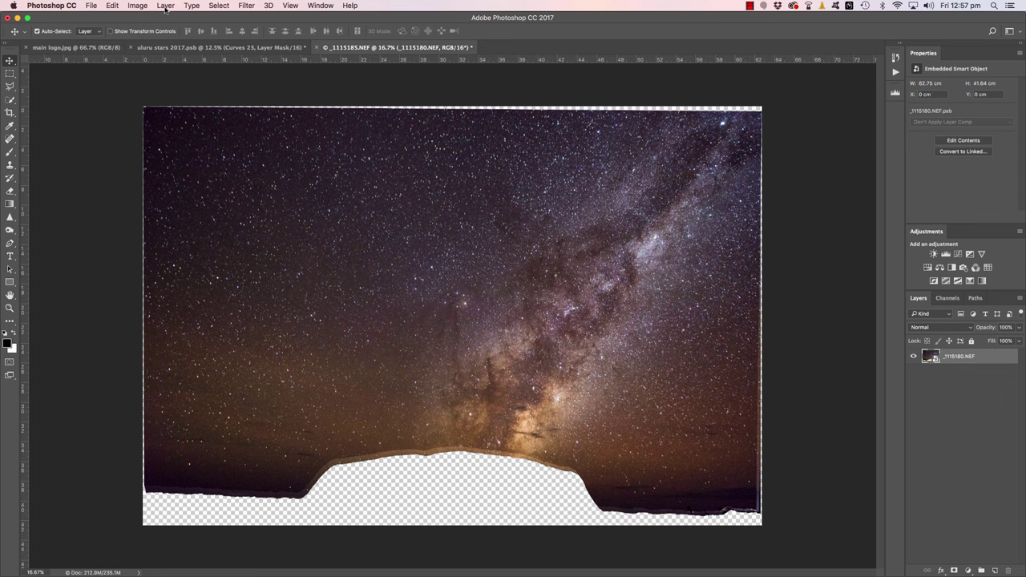
Set the smart object's stack mode to Median to reduce the noise in the sky.
{"action": "key", "text": "super+equal"}
{"action": "key", "text": "super+equal"}
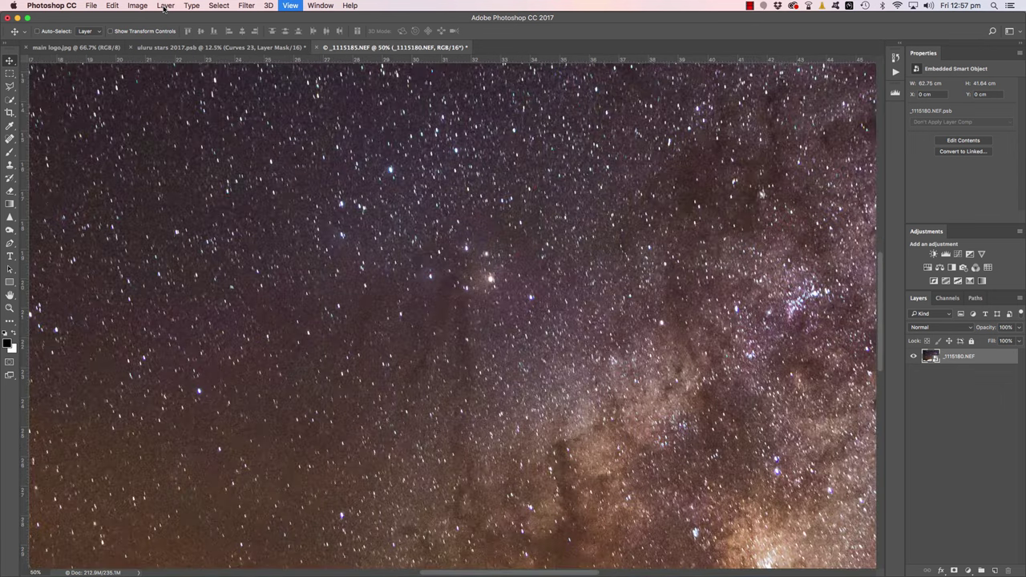
{"action": "key", "text": "super+equal"}
{"action": "key", "text": "super+equal"}
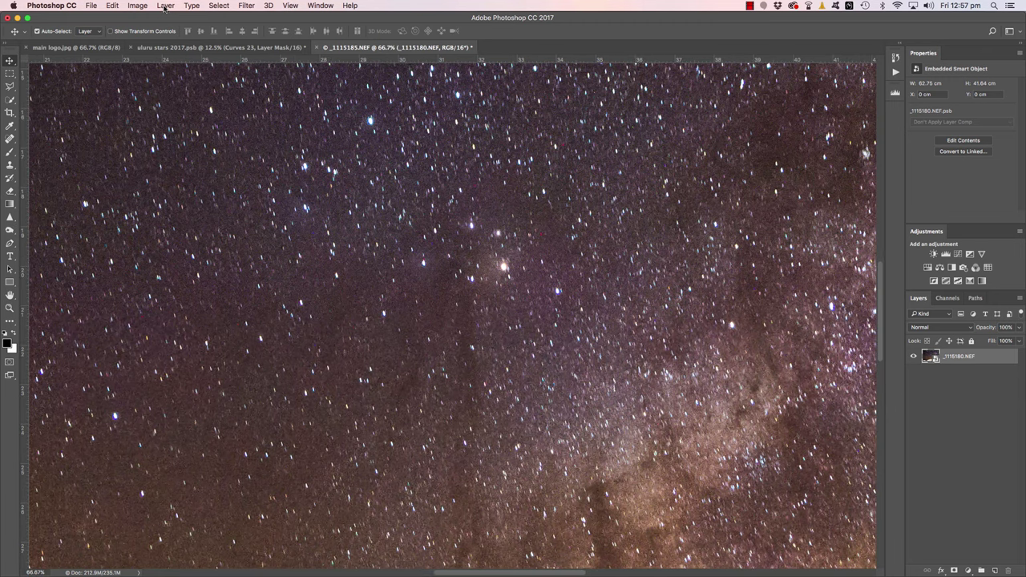
{"action": "key", "text": "super+equal"}
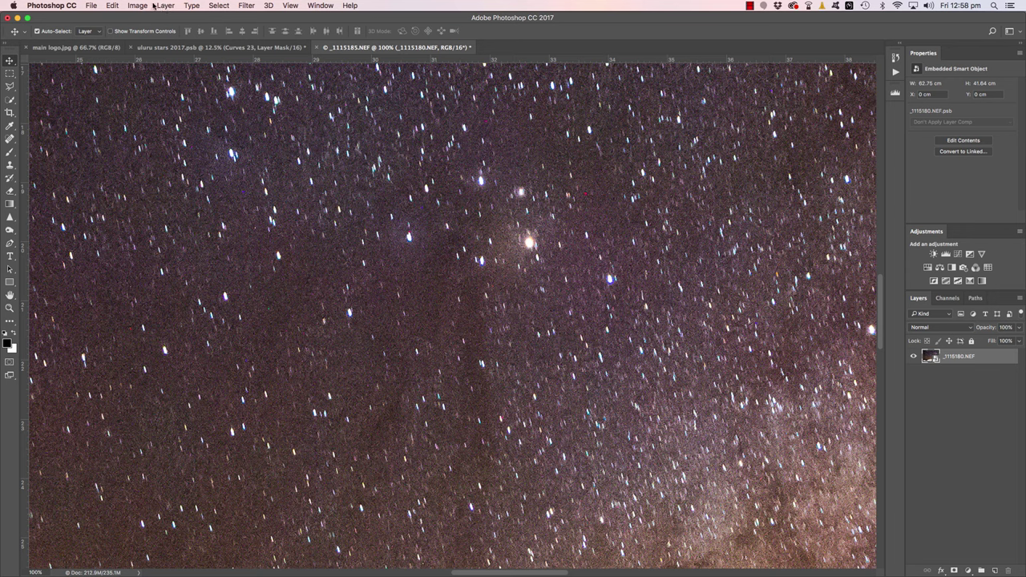
{"action": "left_click", "coordinate": [166, 6]}
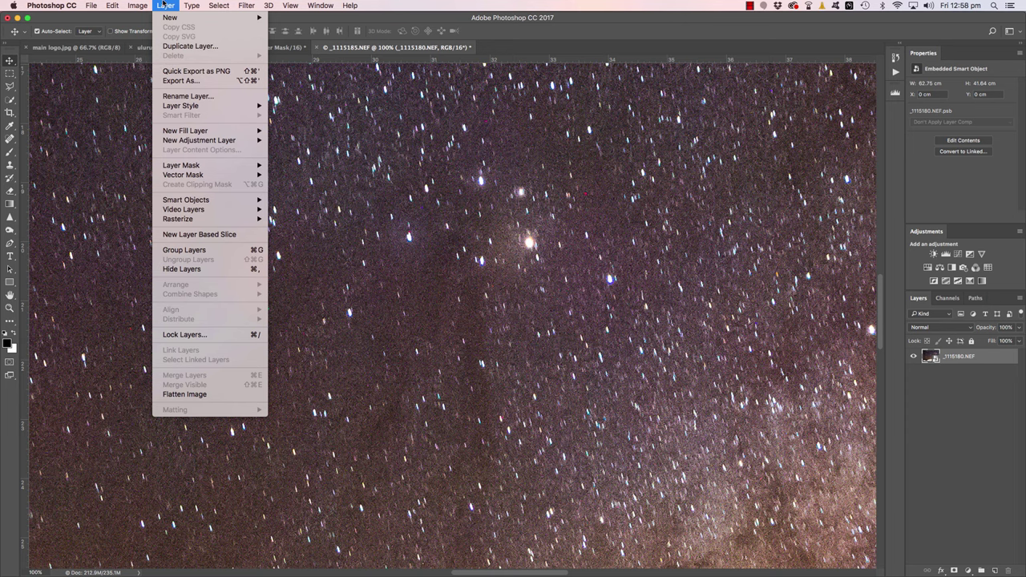
{"action": "mouse_move", "coordinate": [187, 199]}
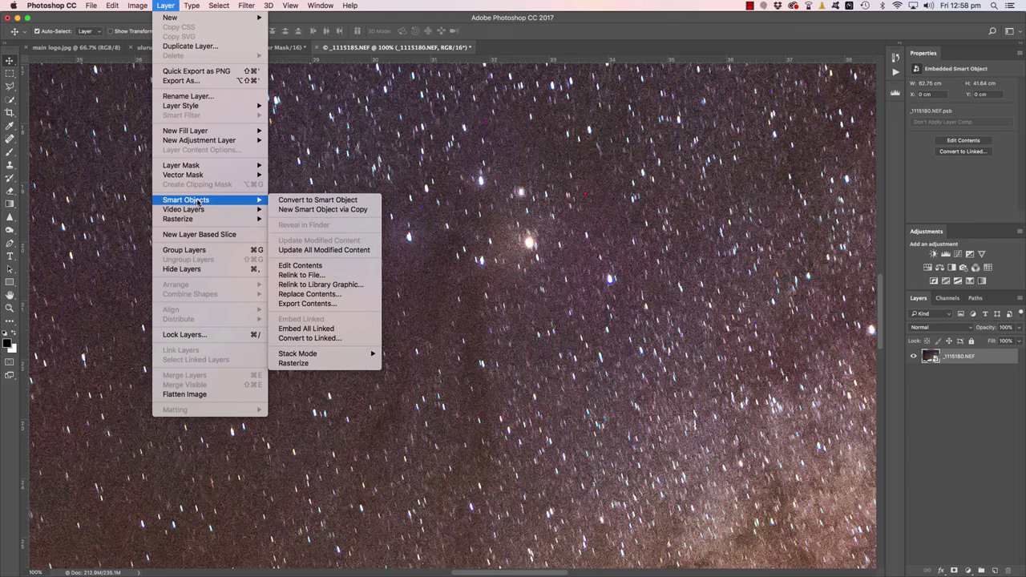
{"action": "mouse_move", "coordinate": [324, 355]}
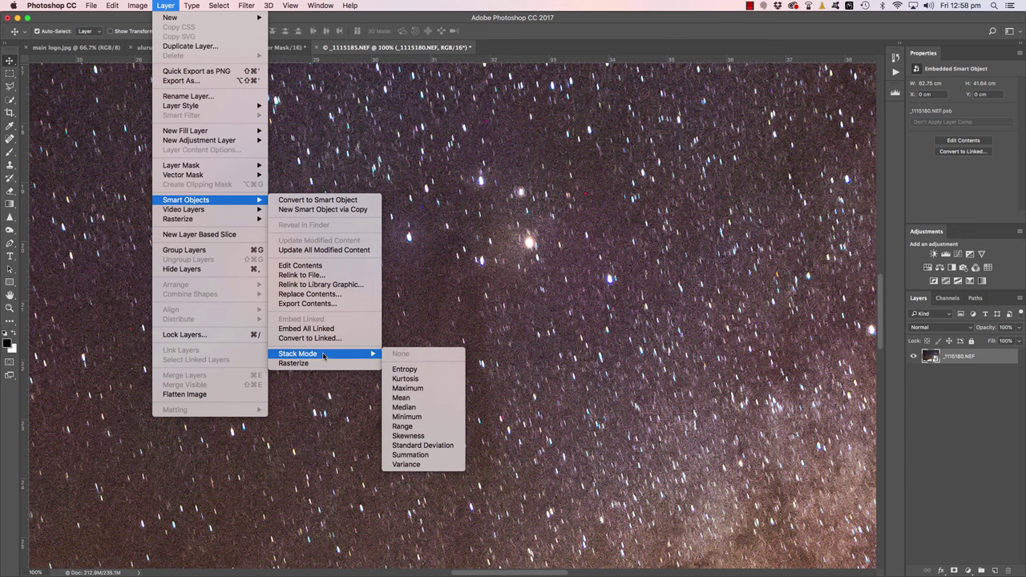
{"action": "left_click", "coordinate": [423, 408]}
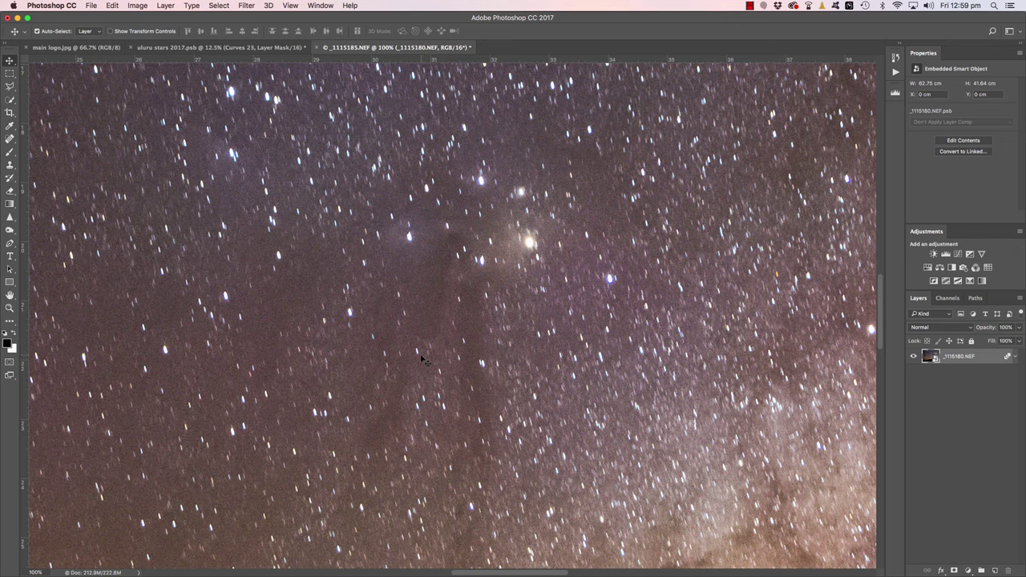
Compare the sky's noise with and without the Median stack mode, and view the whole stacked image.
{"action": "key", "text": "super"}
{"action": "key", "text": "super+z"}
{"action": "key", "text": "super+minus"}
{"action": "key", "text": "super+minus"}
{"action": "key", "text": "super+minus"}
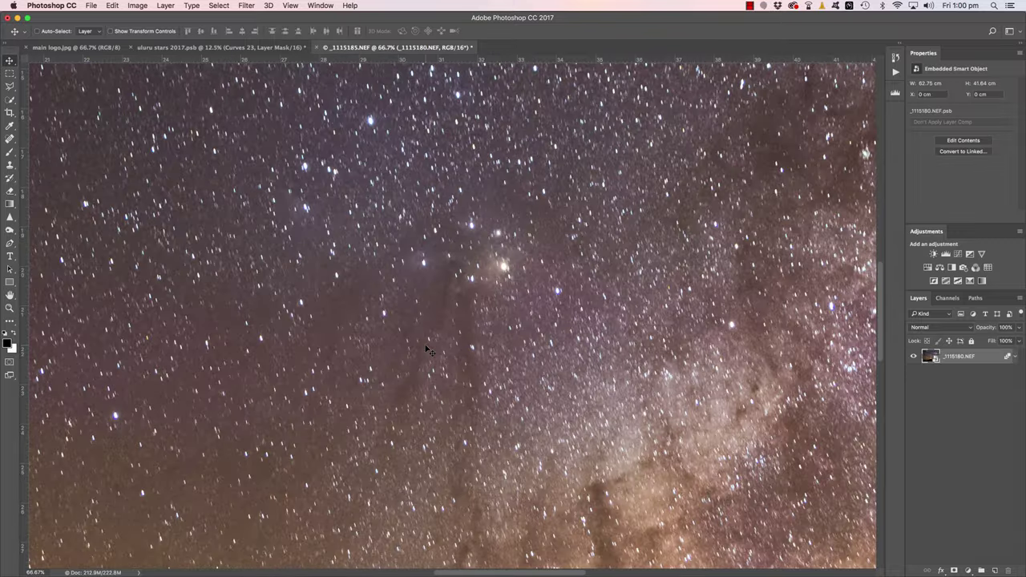
{"action": "key", "text": "super+minus"}
{"action": "key", "text": "super+minus"}
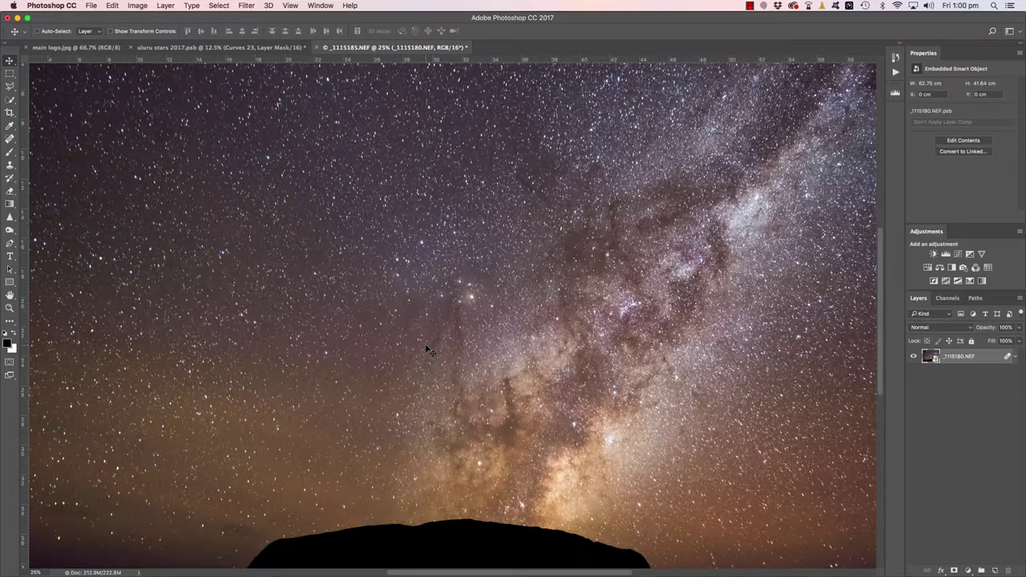
{"action": "key", "text": "super+minus"}
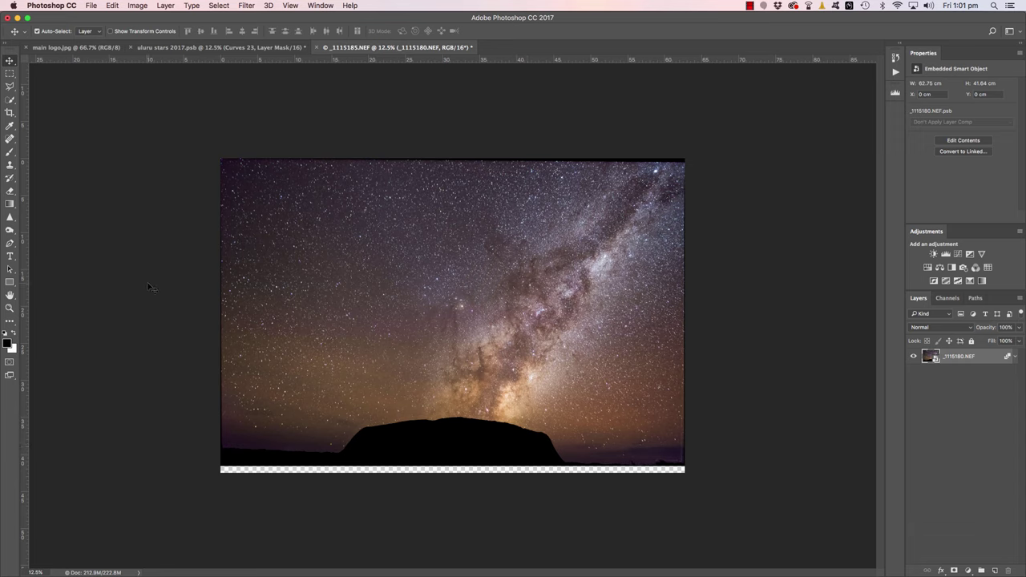
Straighten the image along the horizon with the Crop tool and apply the crop.
{"action": "left_click", "coordinate": [9, 113]}
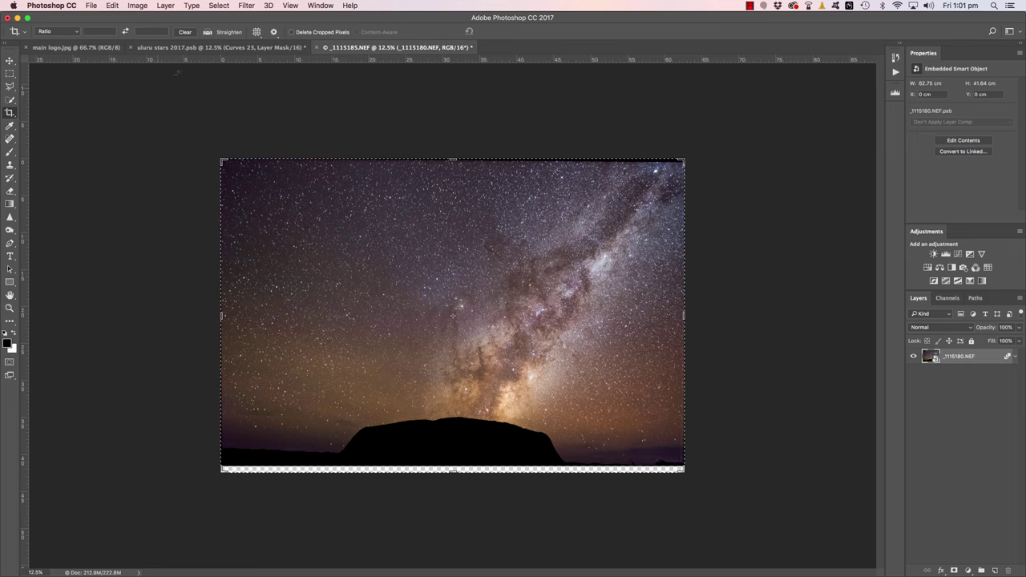
{"action": "left_click", "coordinate": [208, 33]}
{"action": "left_click_drag", "start_coordinate": [230, 450], "coordinate": [675, 469]}
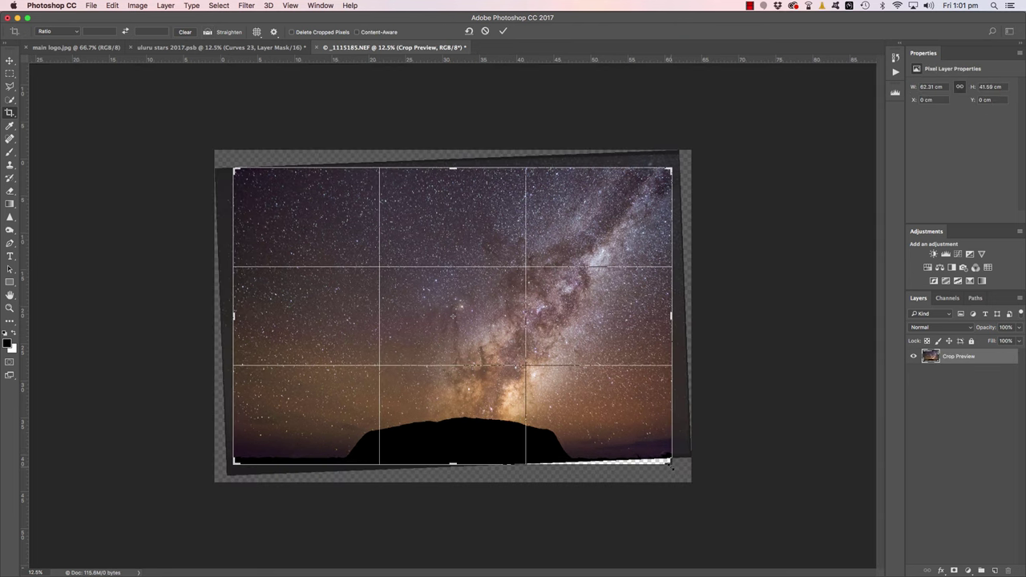
{"action": "left_click", "coordinate": [502, 31]}
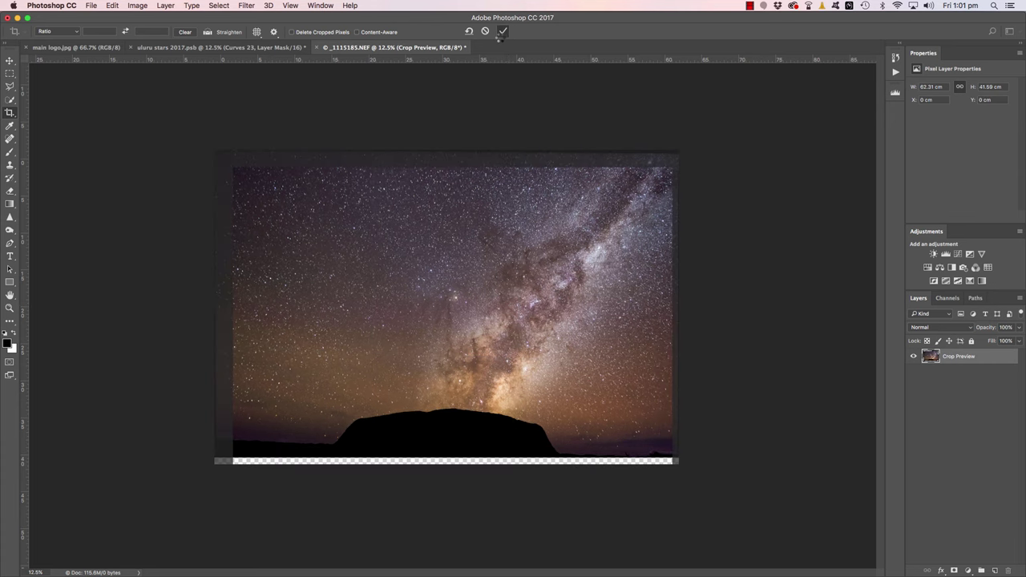
Switch to Lightroom and select the ISO 100 dusk exposure with the lit red rock, taken before the Milky Way shots.
{"action": "mouse_move", "coordinate": [533, 561]}
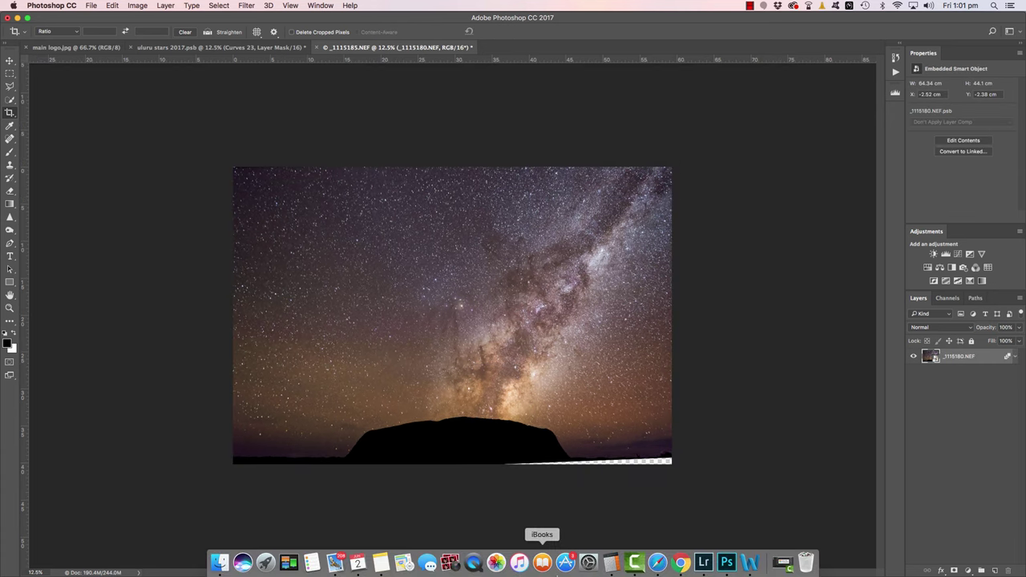
{"action": "left_click", "coordinate": [677, 539]}
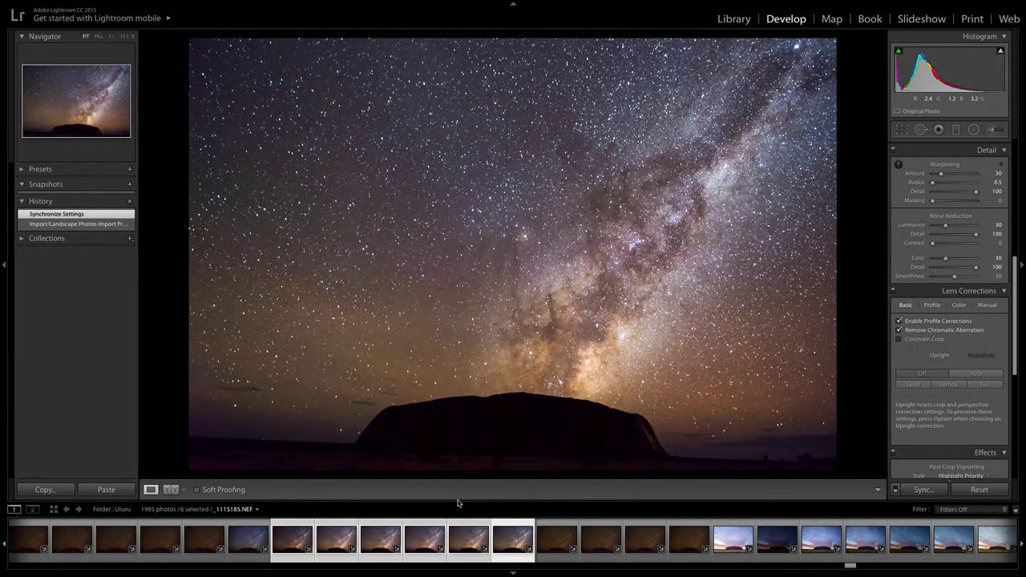
{"action": "scroll", "coordinate": [441, 529], "scroll_direction": "up", "scroll_amount": 10}
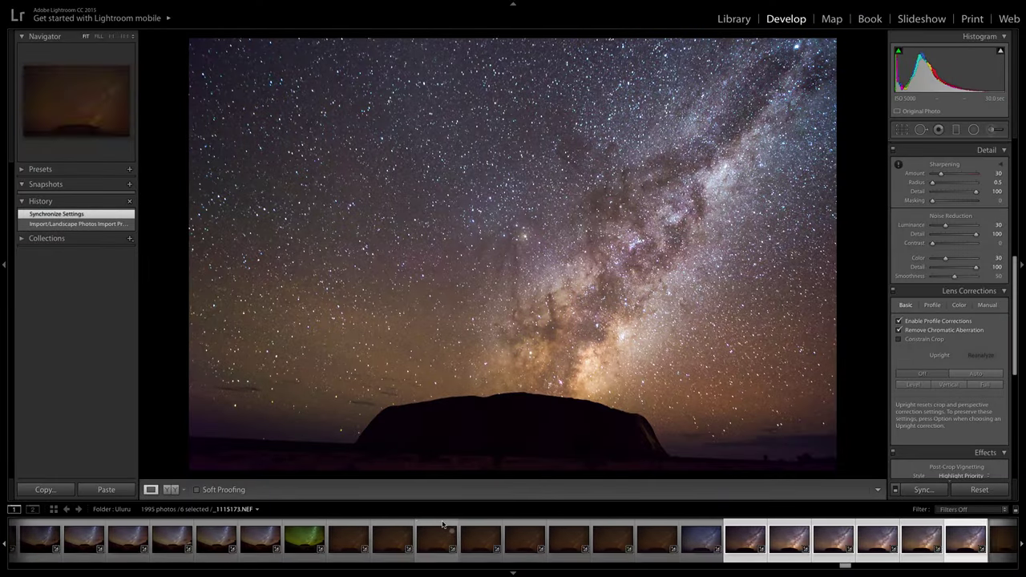
{"action": "scroll", "coordinate": [442, 537], "scroll_direction": "up", "scroll_amount": 10}
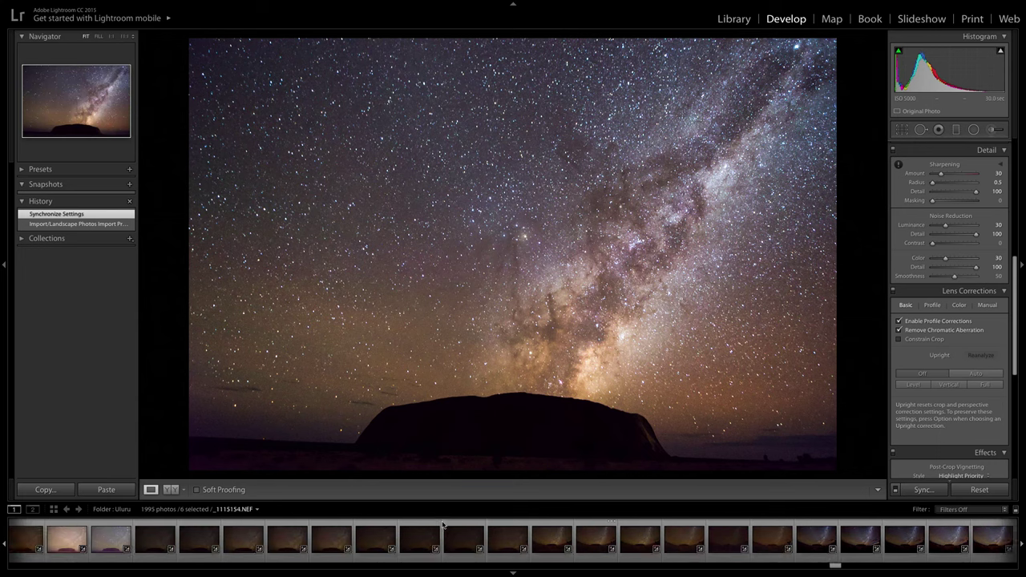
{"action": "scroll", "coordinate": [442, 533], "scroll_direction": "up", "scroll_amount": 10}
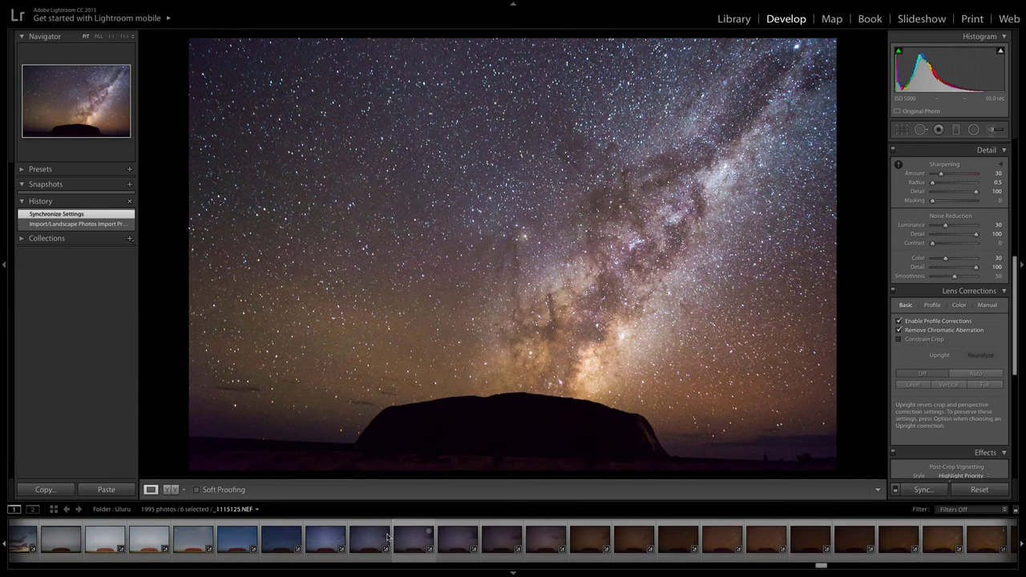
{"action": "left_click", "coordinate": [335, 545]}
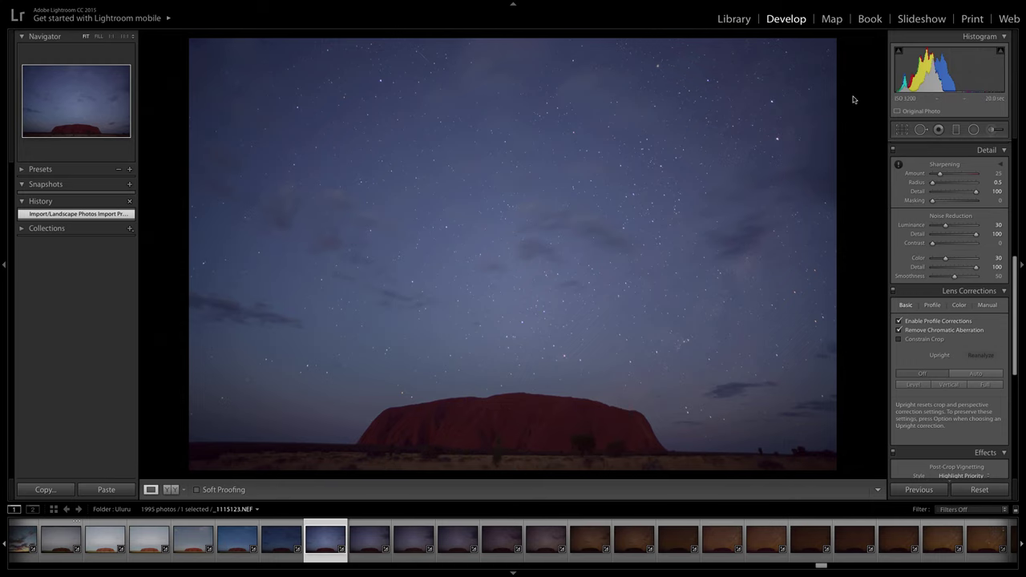
{"action": "scroll", "coordinate": [277, 533], "scroll_direction": "up", "scroll_amount": 3}
{"action": "left_click", "coordinate": [259, 544]}
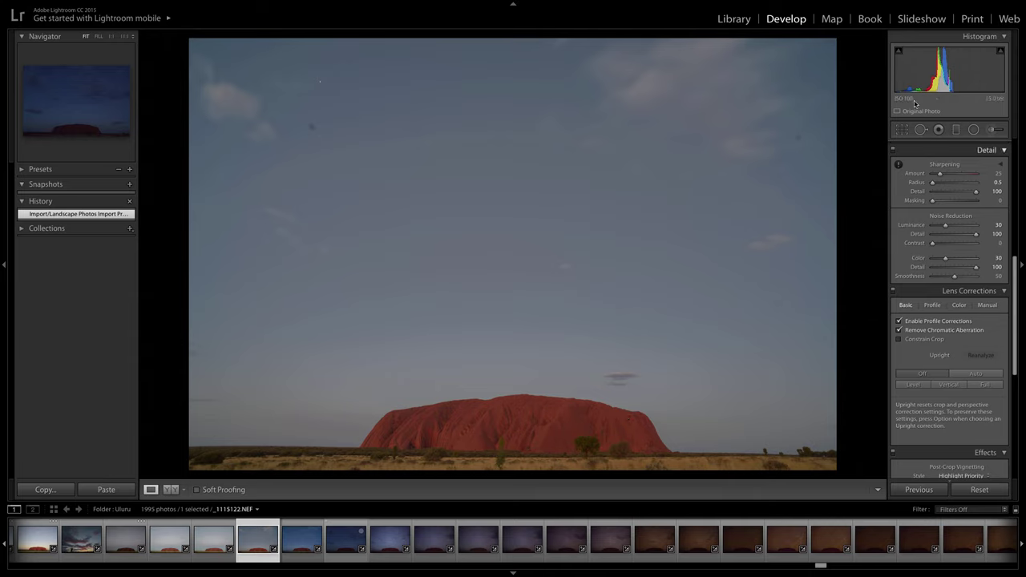
Inspect the rock's detail at full size and review the dusk photo's colour, noise reduction, lens correction and effects settings.
{"action": "left_click", "coordinate": [556, 415]}
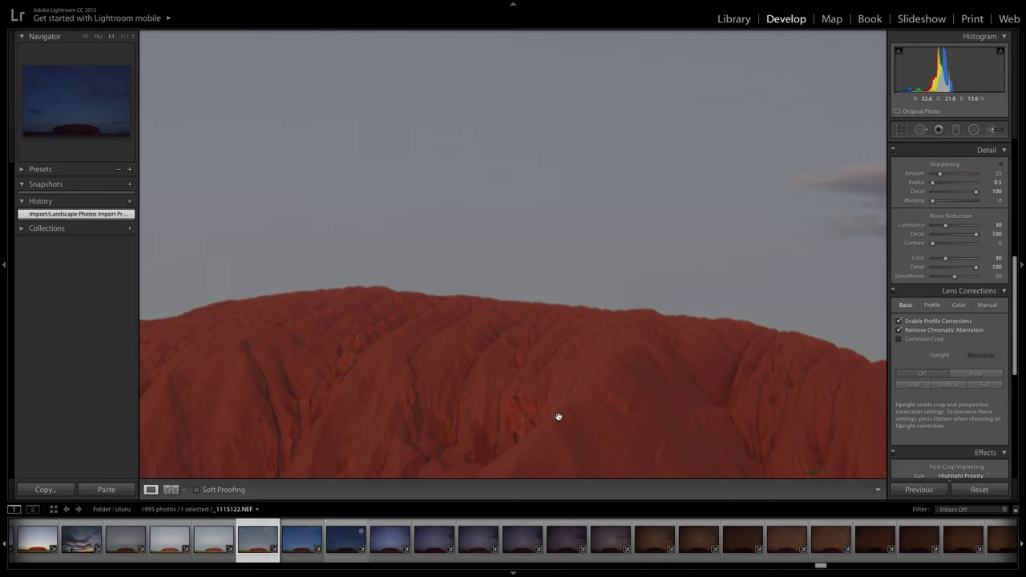
{"action": "left_click", "coordinate": [559, 417]}
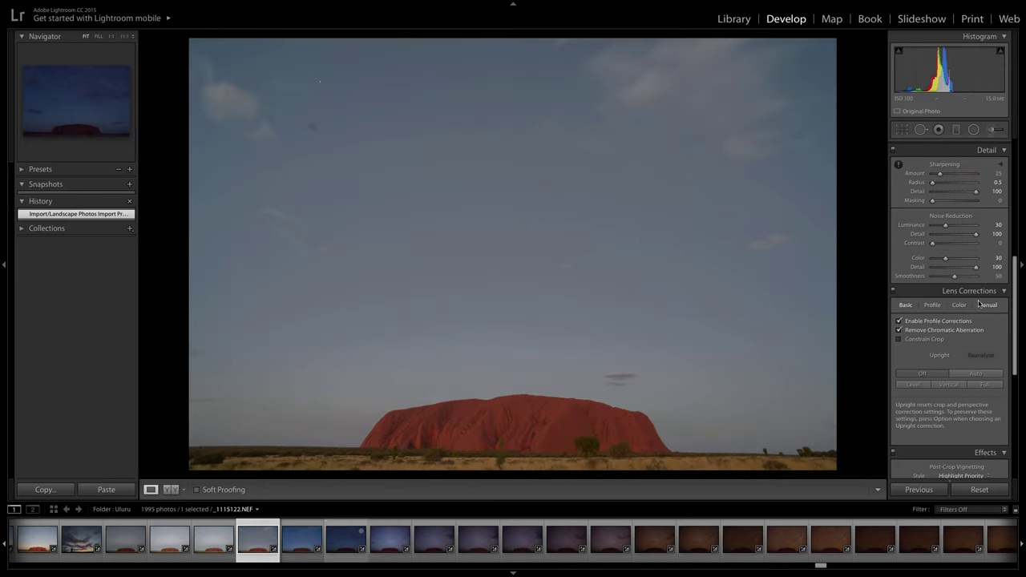
{"action": "scroll", "coordinate": [962, 307], "scroll_direction": "up", "scroll_amount": 8}
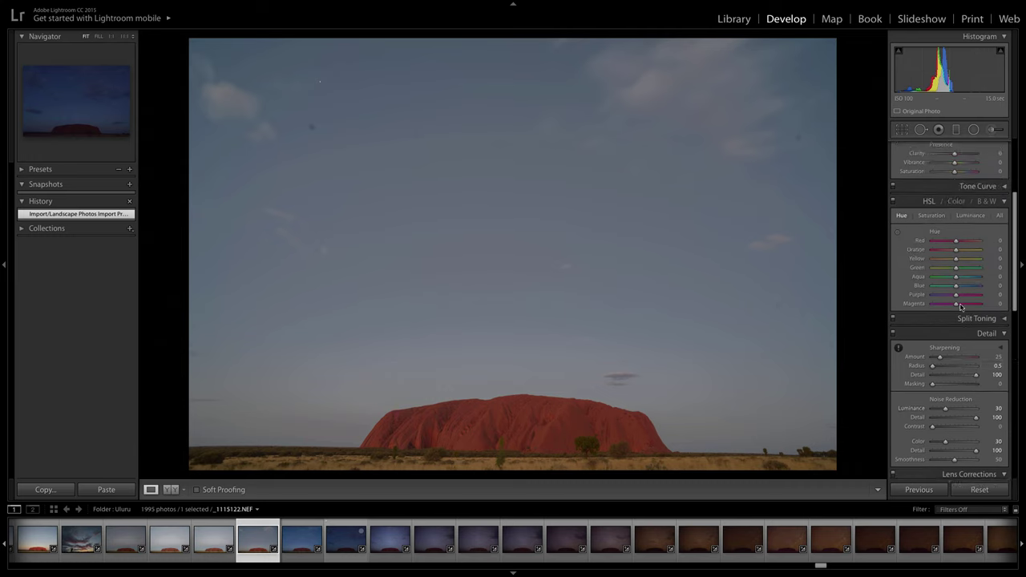
{"action": "scroll", "coordinate": [958, 306], "scroll_direction": "down", "scroll_amount": 5}
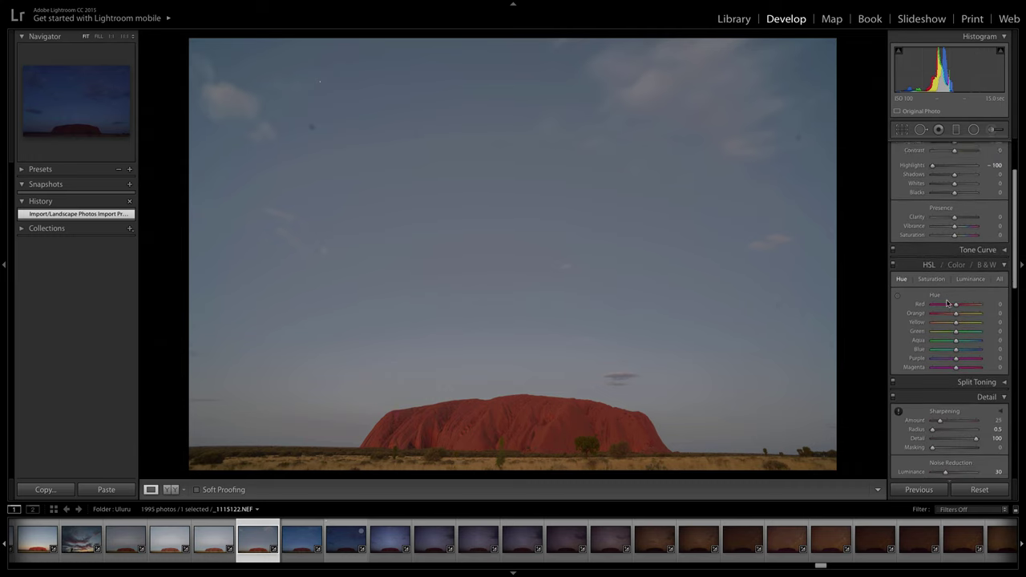
{"action": "scroll", "coordinate": [947, 302], "scroll_direction": "down", "scroll_amount": 4}
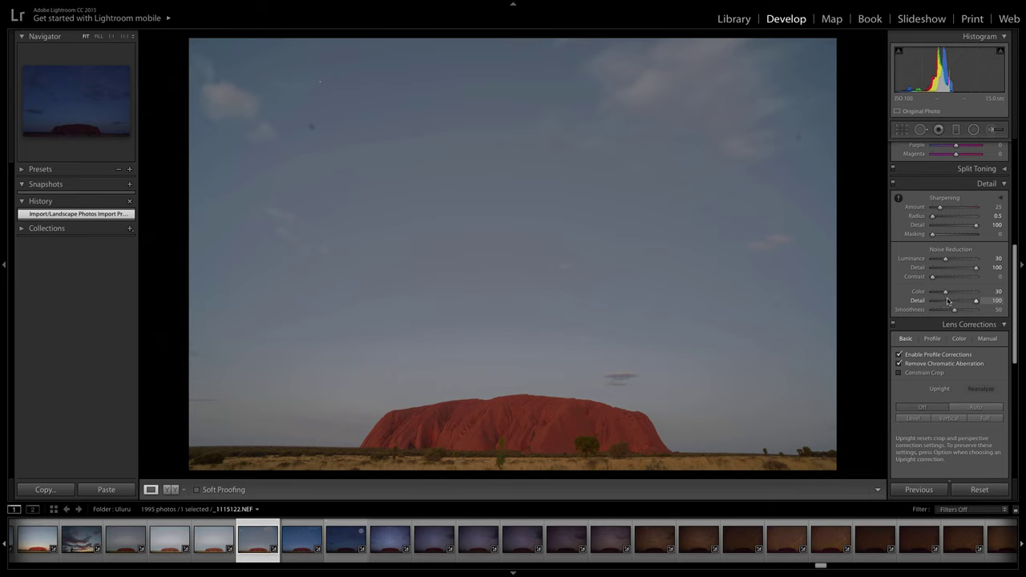
{"action": "scroll", "coordinate": [945, 321], "scroll_direction": "down", "scroll_amount": 3}
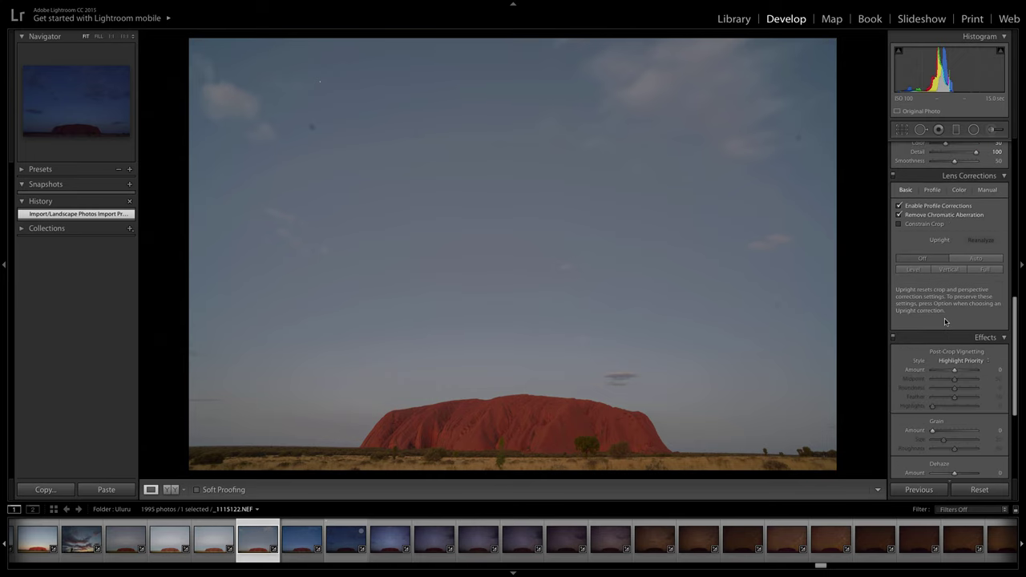
{"action": "scroll", "coordinate": [946, 321], "scroll_direction": "down", "scroll_amount": 3}
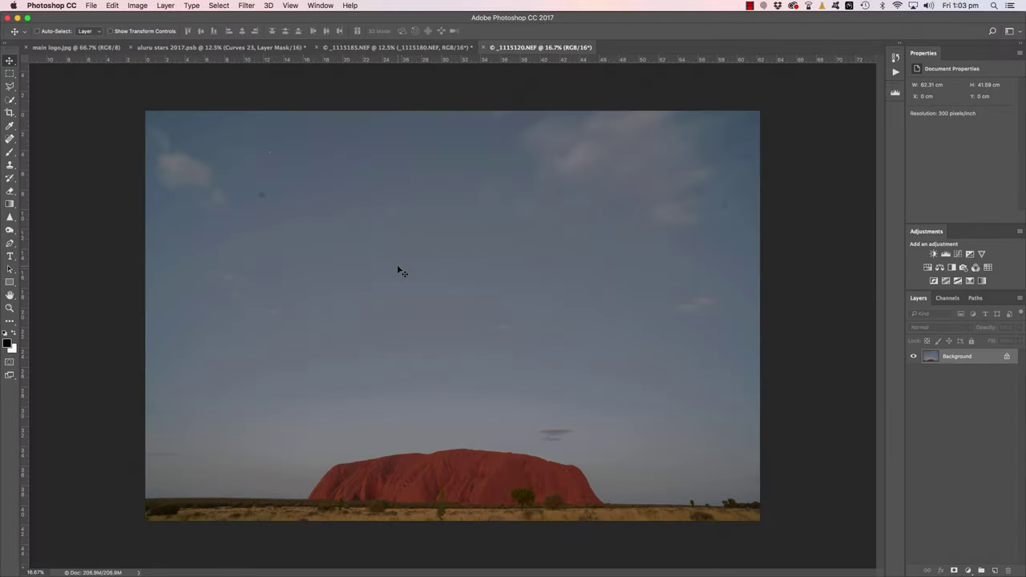
Copy the whole dusk photo into the Milky Way document as a new layer and lower its opacity to 57%.
{"action": "key", "text": "super+a"}
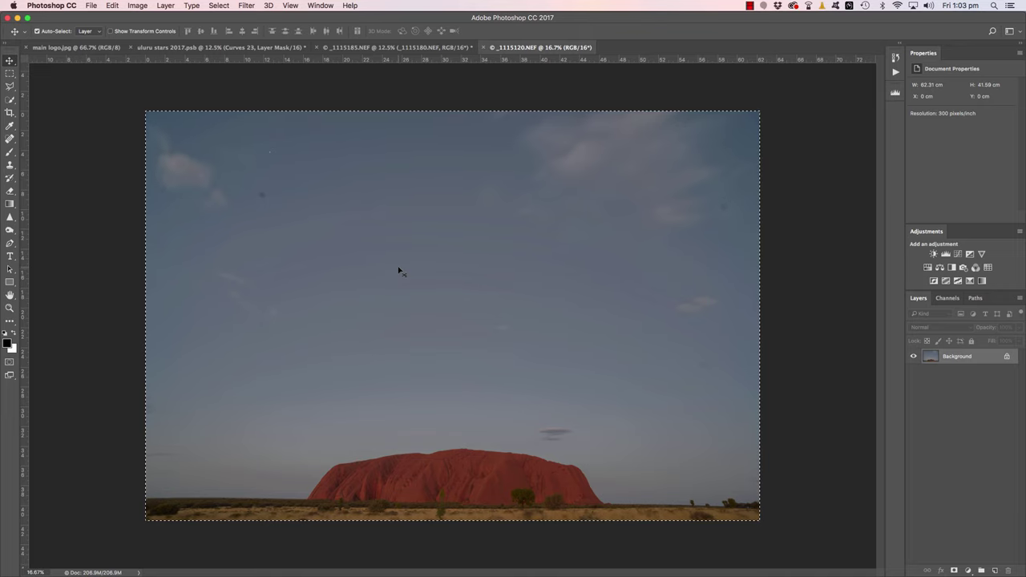
{"action": "key", "text": "super+c"}
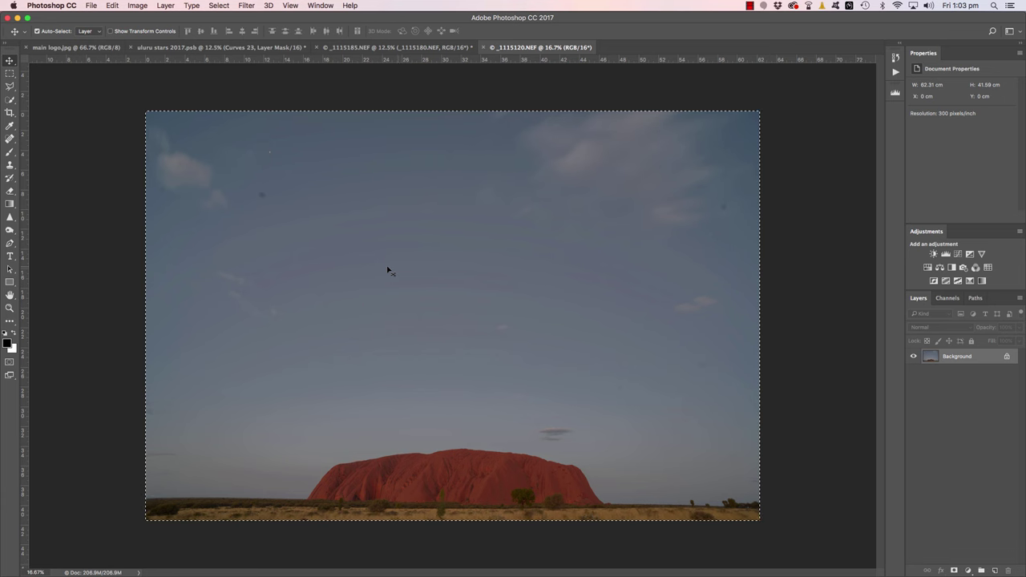
{"action": "left_click", "coordinate": [344, 49]}
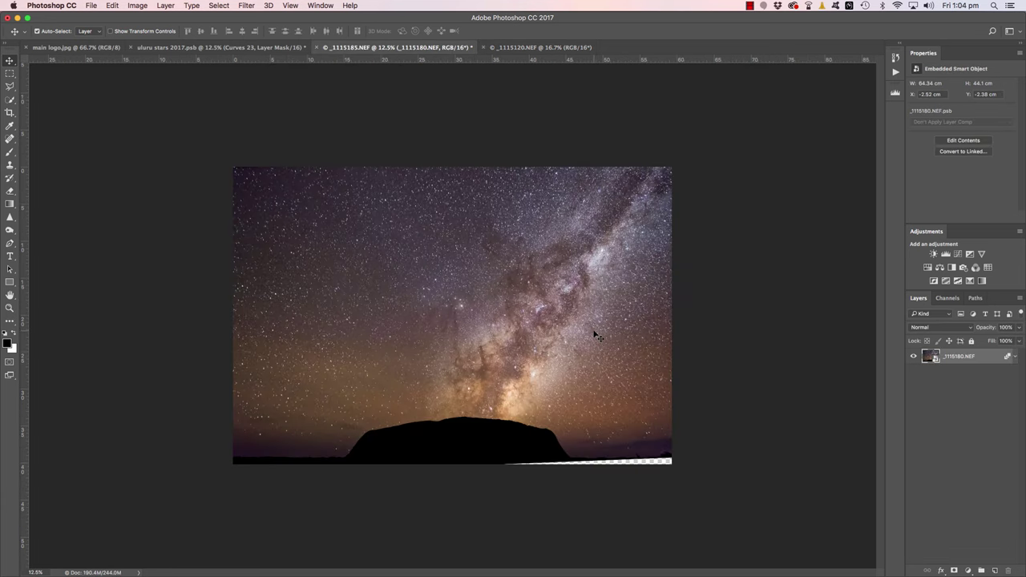
{"action": "key", "text": "super+v"}
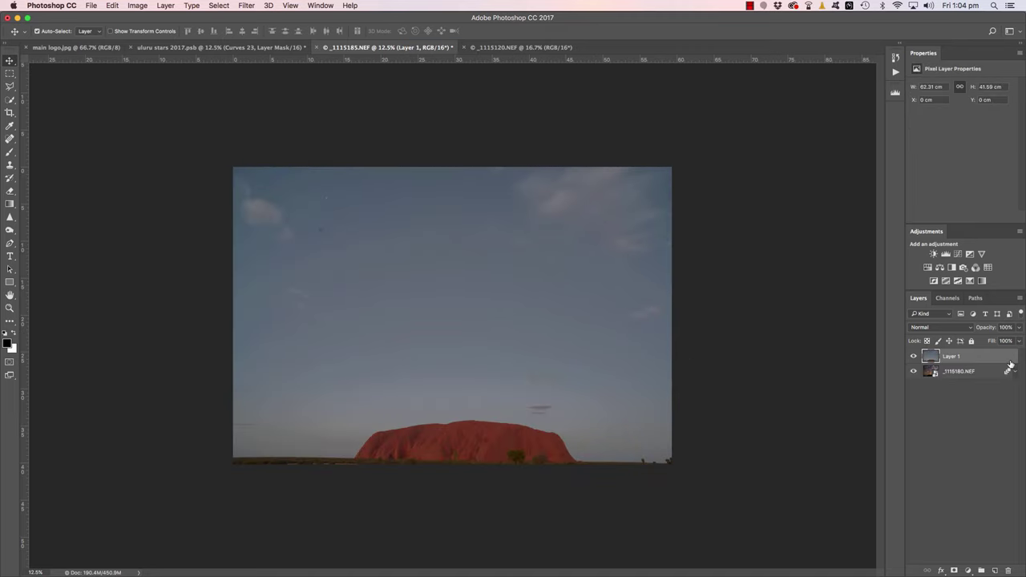
{"action": "left_click", "coordinate": [1018, 332]}
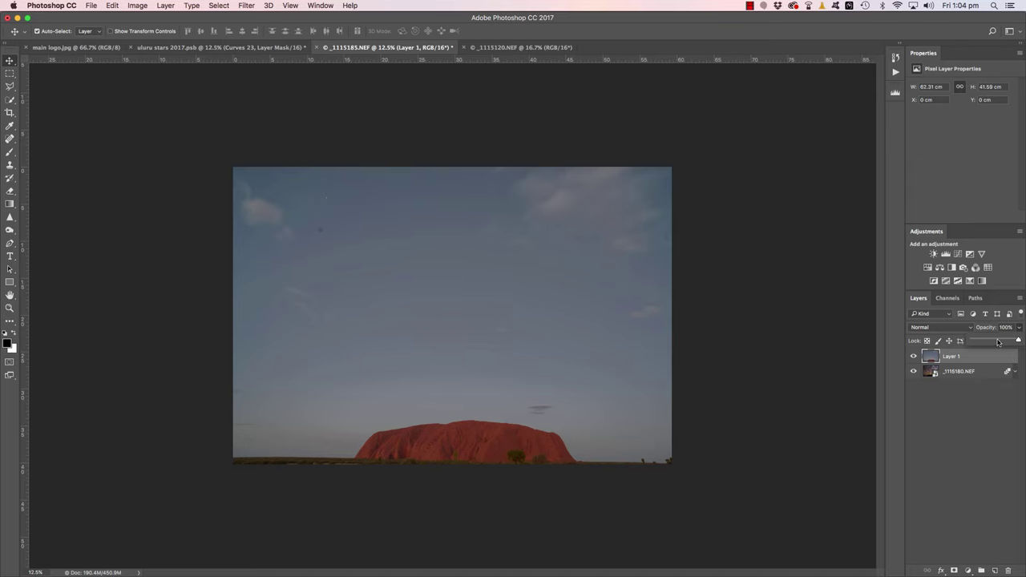
{"action": "left_click", "coordinate": [999, 342]}
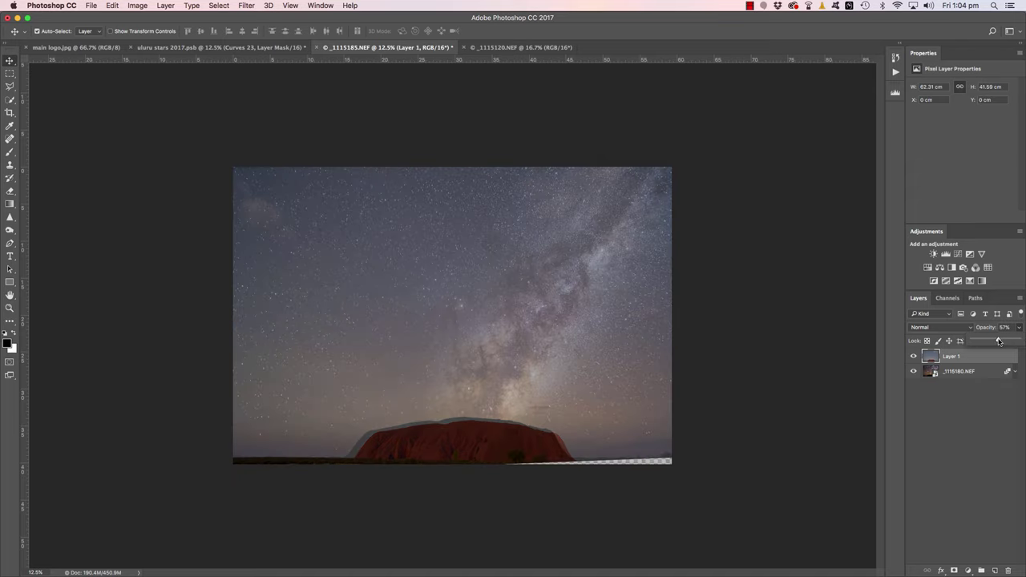
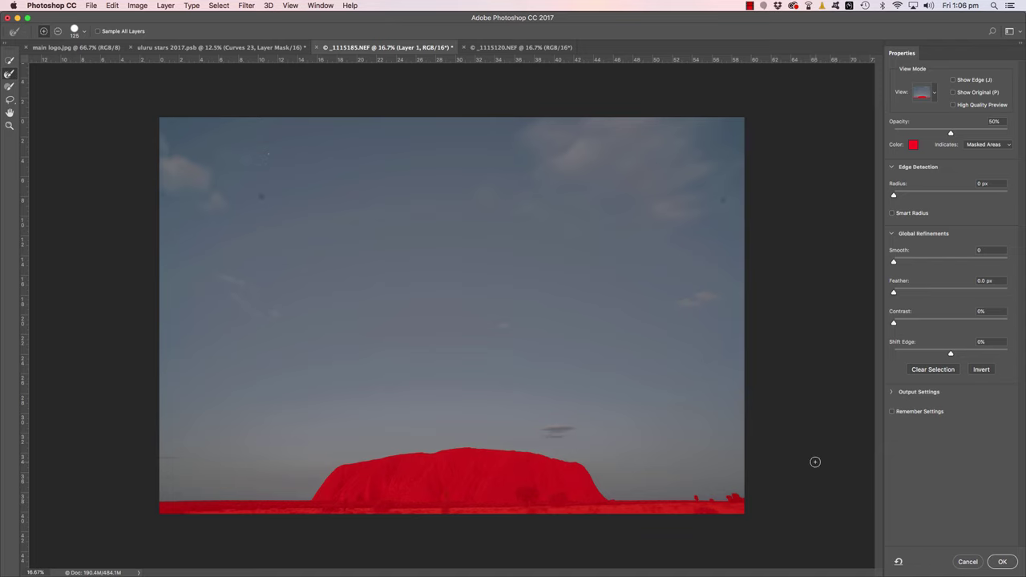
Accept the sky selection, make it a layer mask on the dusk layer and invert it to keep only the rock and foreground.
{"action": "left_click", "coordinate": [1002, 562]}
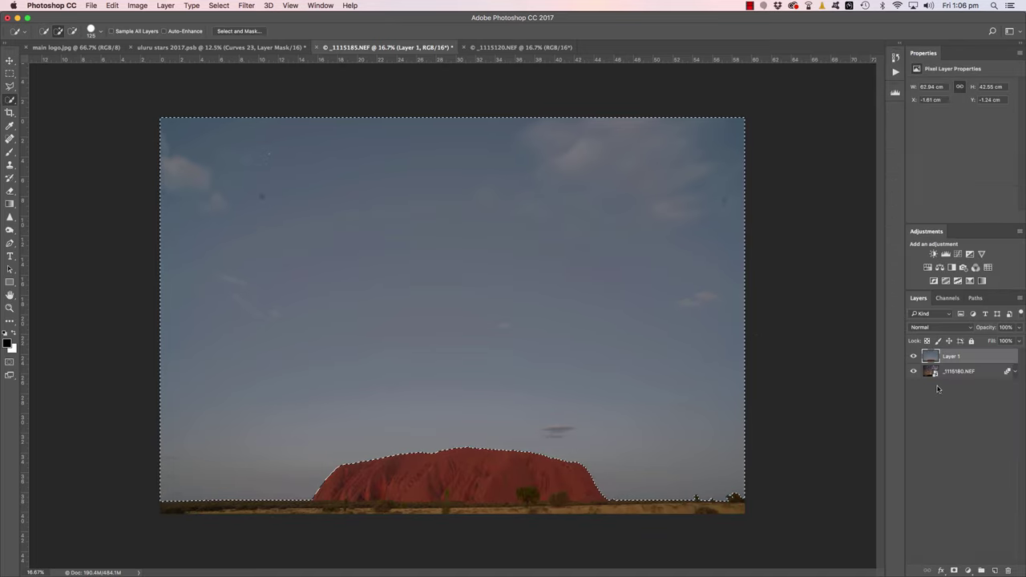
{"action": "left_click", "coordinate": [955, 570]}
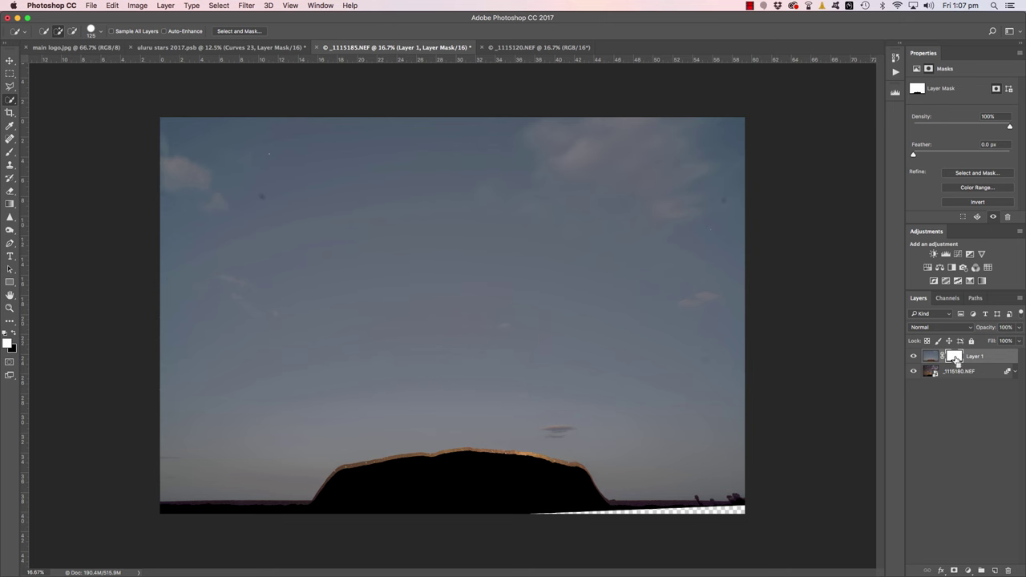
{"action": "key", "text": "super+i"}
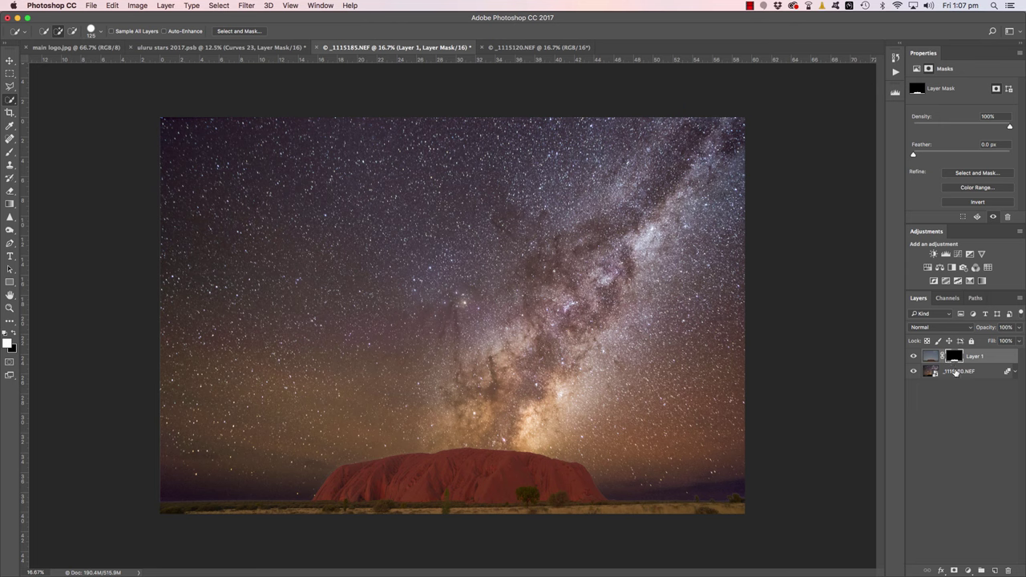
Move the Milky Way smart object down about 2 cm behind the masked rock.
{"action": "left_click", "coordinate": [930, 356]}
{"action": "key", "text": "v"}
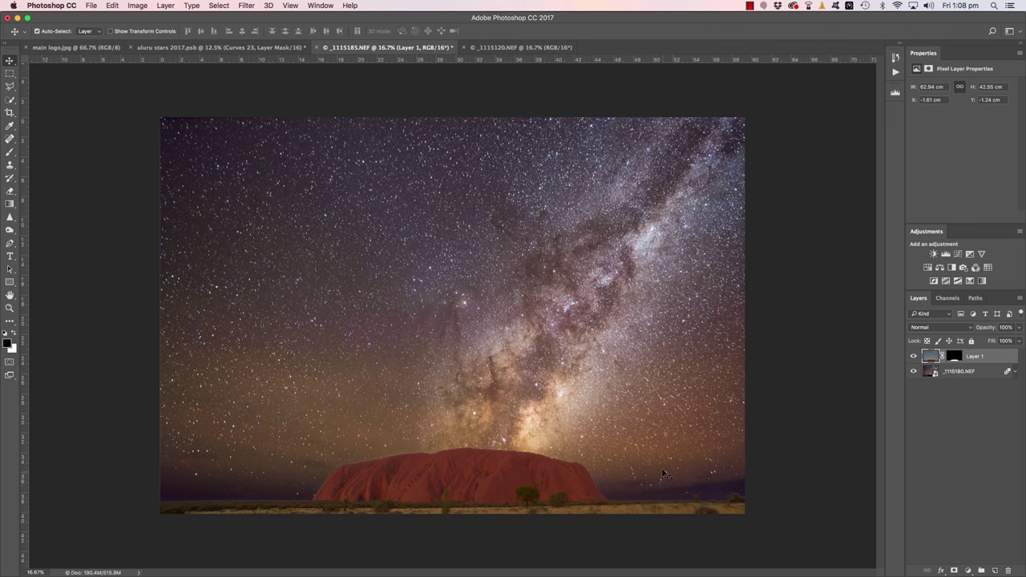
{"action": "left_click", "coordinate": [978, 377]}
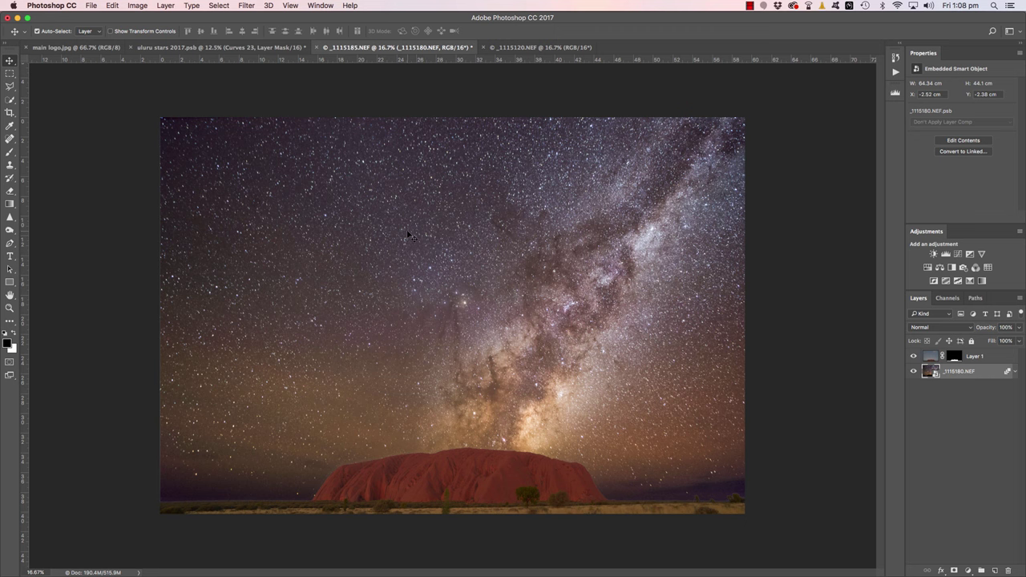
{"action": "left_click_drag", "start_coordinate": [407, 236], "coordinate": [405, 254]}
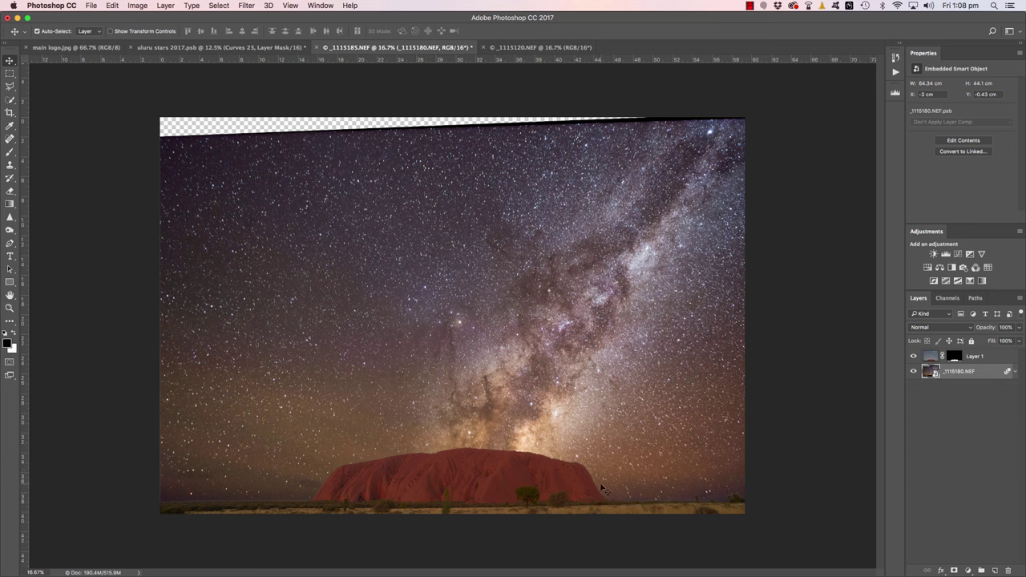
Add a solid black (#000000) colour fill layer above the masked dusk layer.
{"action": "left_click", "coordinate": [992, 359]}
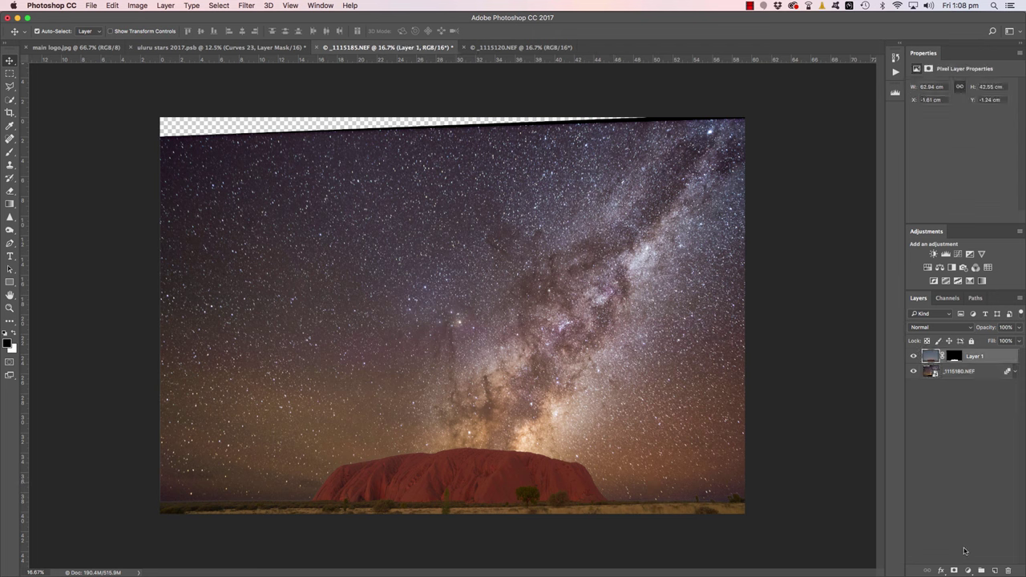
{"action": "left_click", "coordinate": [968, 569]}
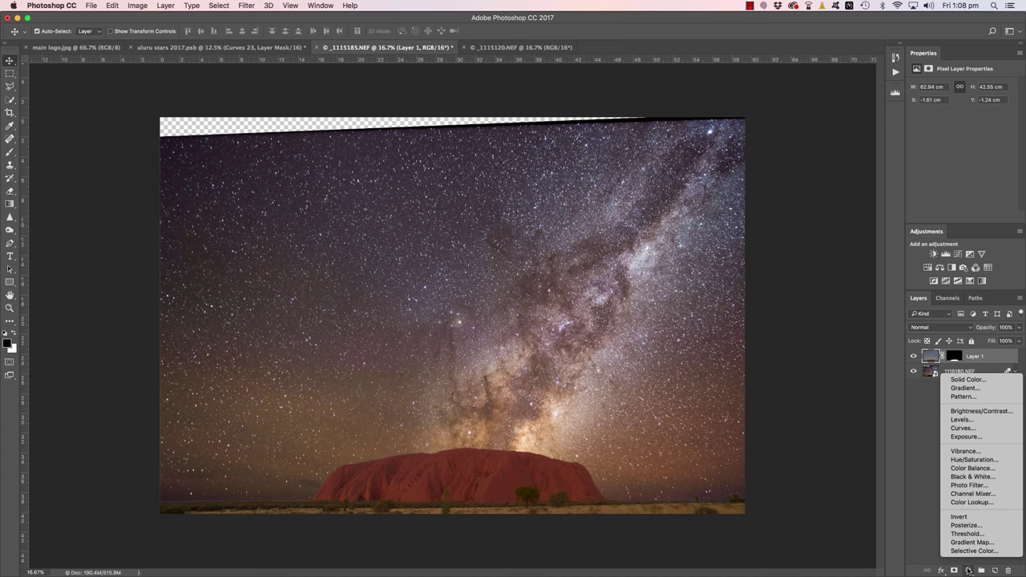
{"action": "left_click", "coordinate": [970, 380]}
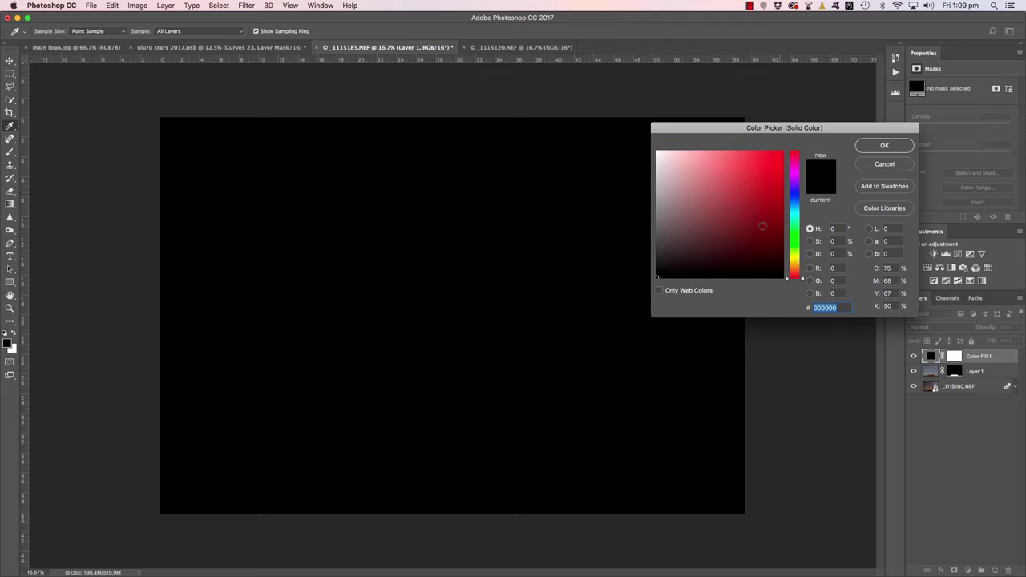
{"action": "left_click", "coordinate": [809, 242]}
{"action": "left_click", "coordinate": [810, 254]}
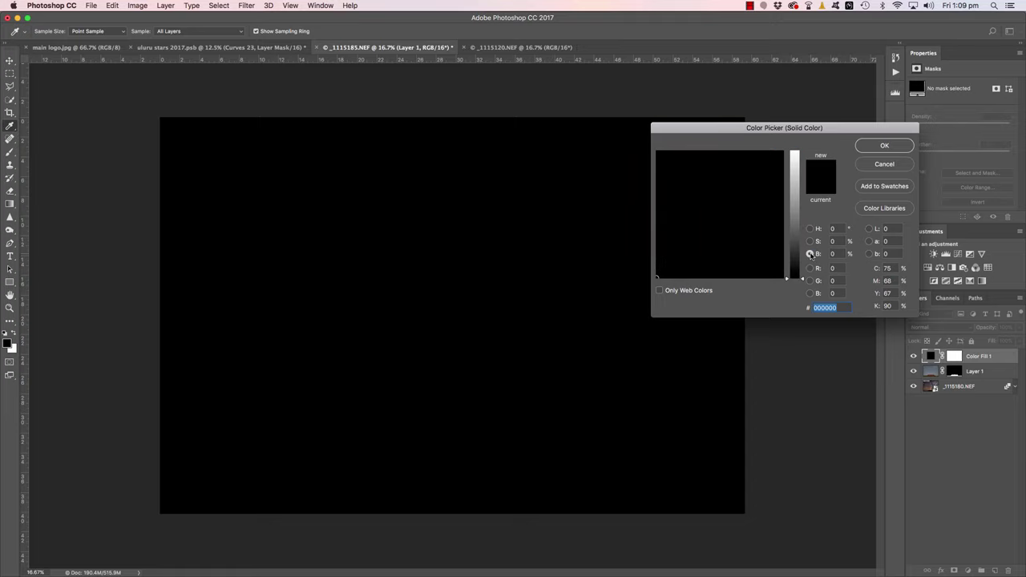
{"action": "left_click", "coordinate": [810, 268]}
{"action": "left_click", "coordinate": [809, 280]}
{"action": "left_click", "coordinate": [811, 229]}
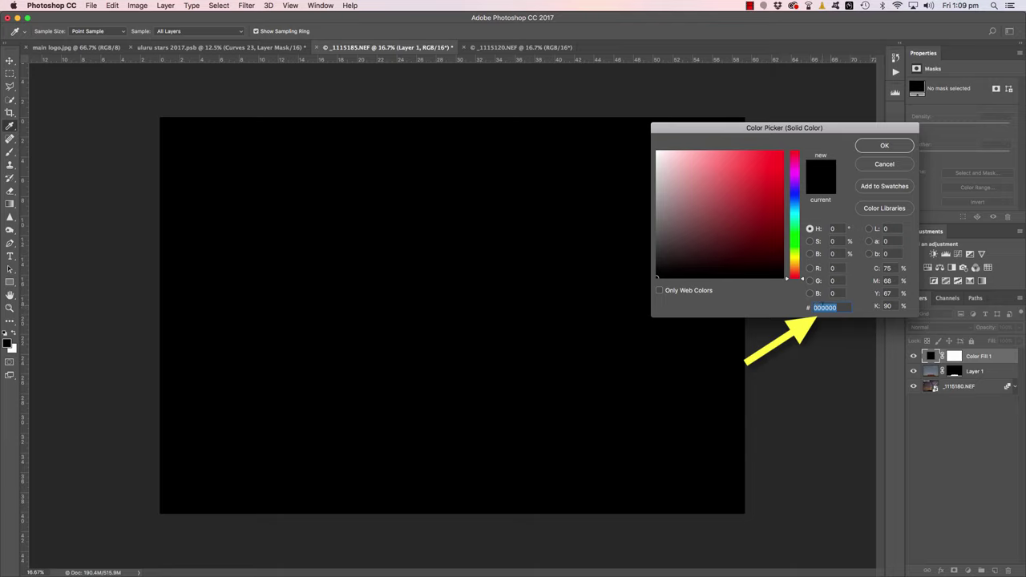
{"action": "left_click", "coordinate": [890, 149]}
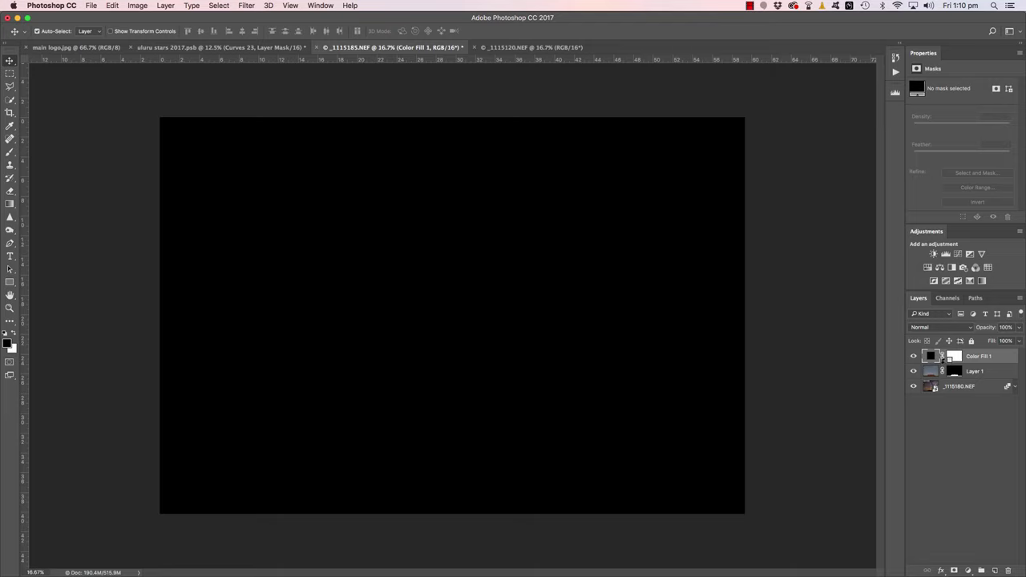
Clip the black fill to the masked dusk layer and compare the rock with the fill hidden and shown.
{"action": "left_click", "coordinate": [943, 357]}
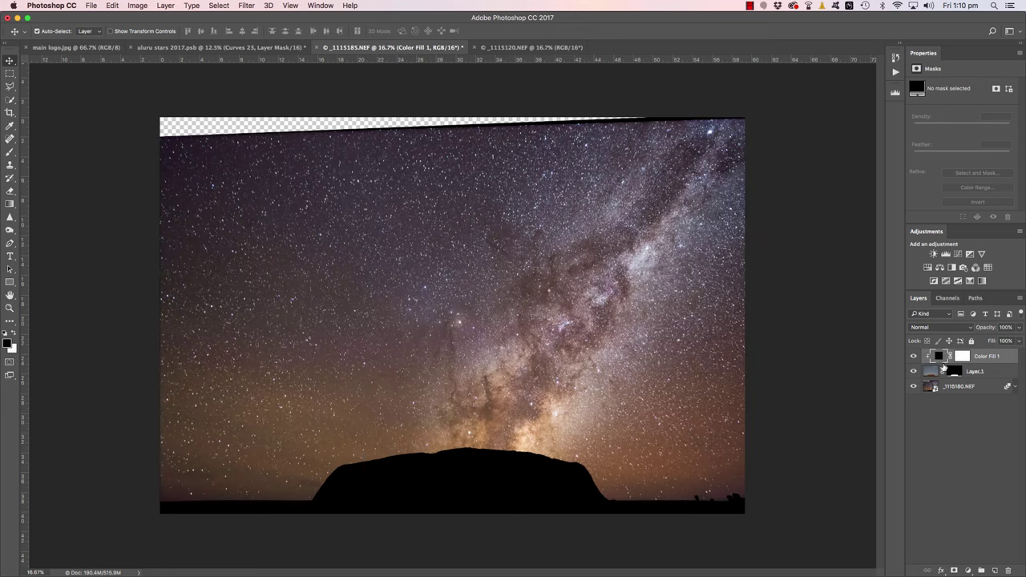
{"action": "left_click", "coordinate": [913, 357]}
{"action": "left_click", "coordinate": [913, 357]}
{"action": "left_click", "coordinate": [913, 357]}
{"action": "left_click", "coordinate": [913, 357]}
Reduce the black fill layer's opacity to 59% so the dusk rock detail shows through.
{"action": "left_click", "coordinate": [1019, 340]}
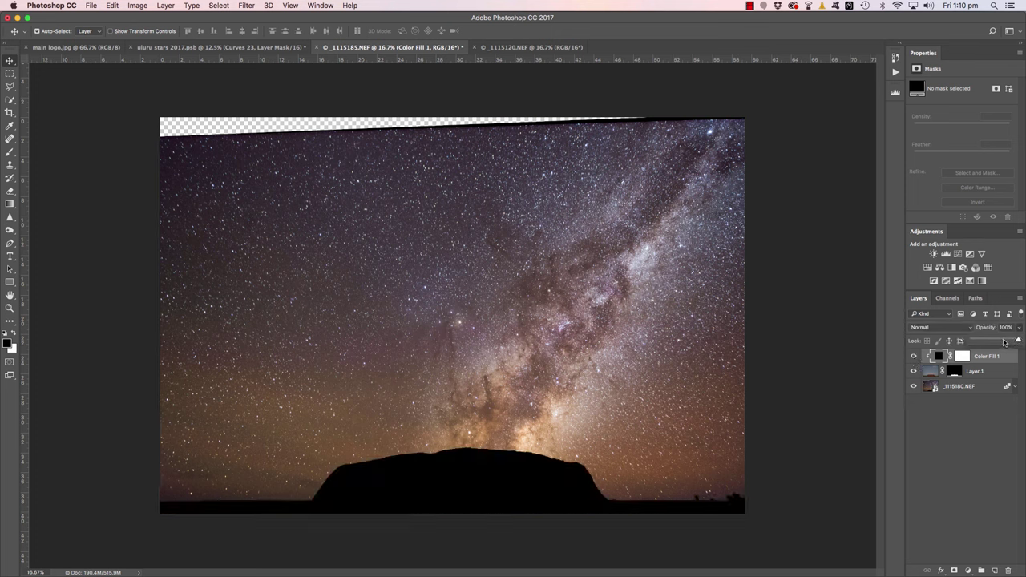
{"action": "left_click_drag", "start_coordinate": [1004, 342], "coordinate": [998, 341]}
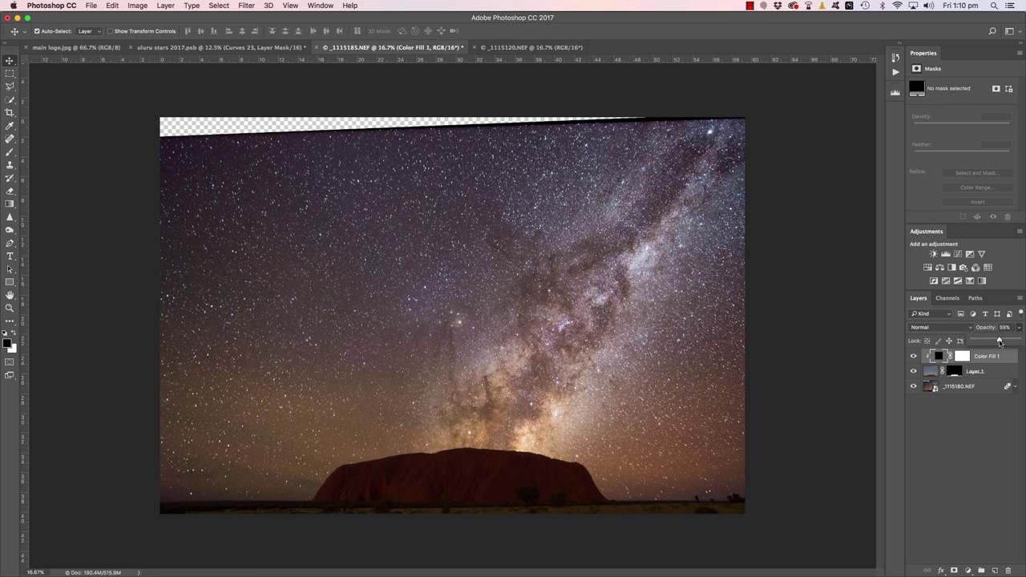
{"action": "left_click_drag", "start_coordinate": [999, 341], "coordinate": [1001, 342]}
Crop the image to about 58 by 40 cm, removing the transparent wedge above the sky and trimming both sides.
{"action": "left_click", "coordinate": [10, 112]}
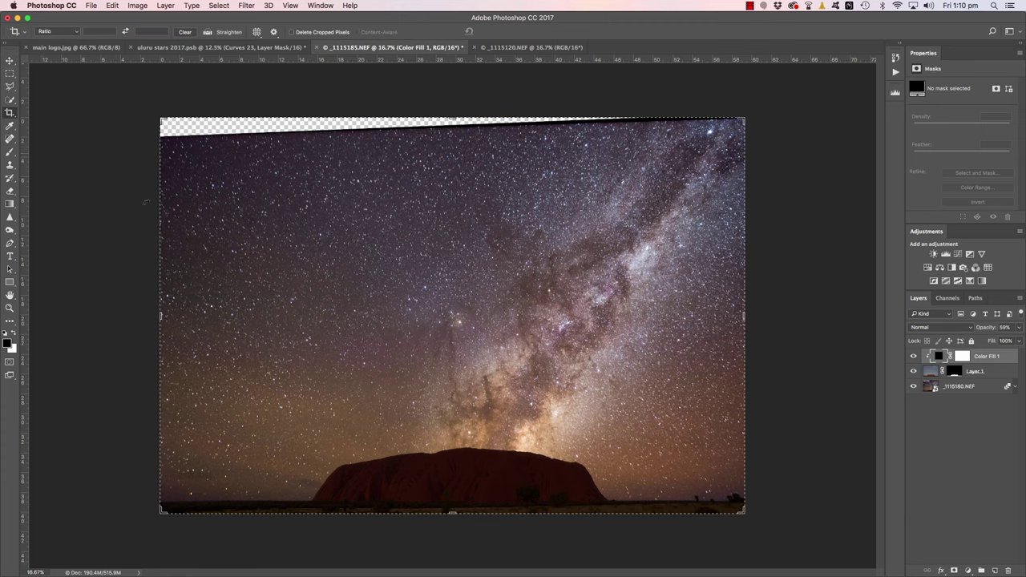
{"action": "left_click_drag", "start_coordinate": [452, 118], "coordinate": [452, 129]}
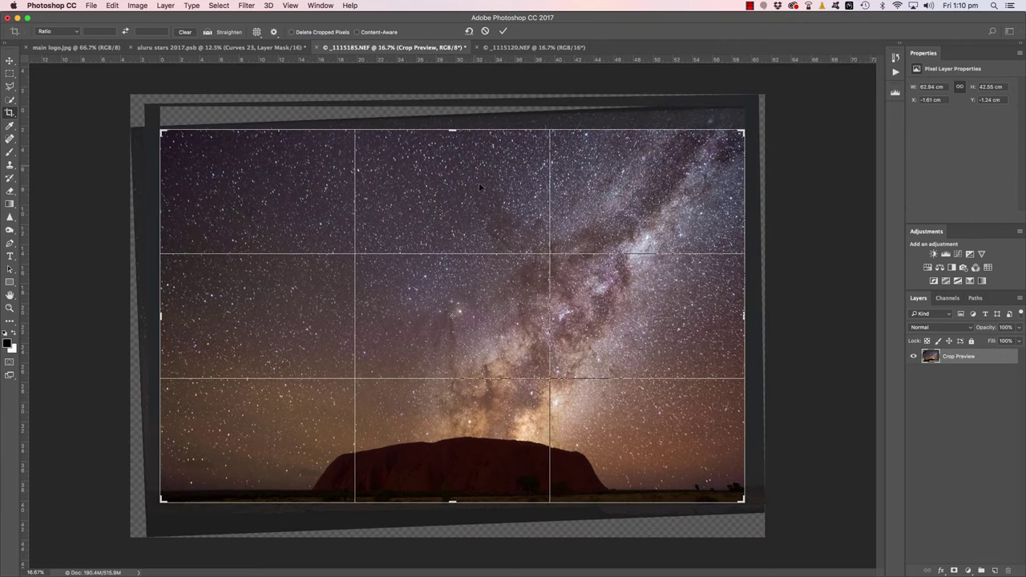
{"action": "left_click_drag", "start_coordinate": [744, 317], "coordinate": [736, 318]}
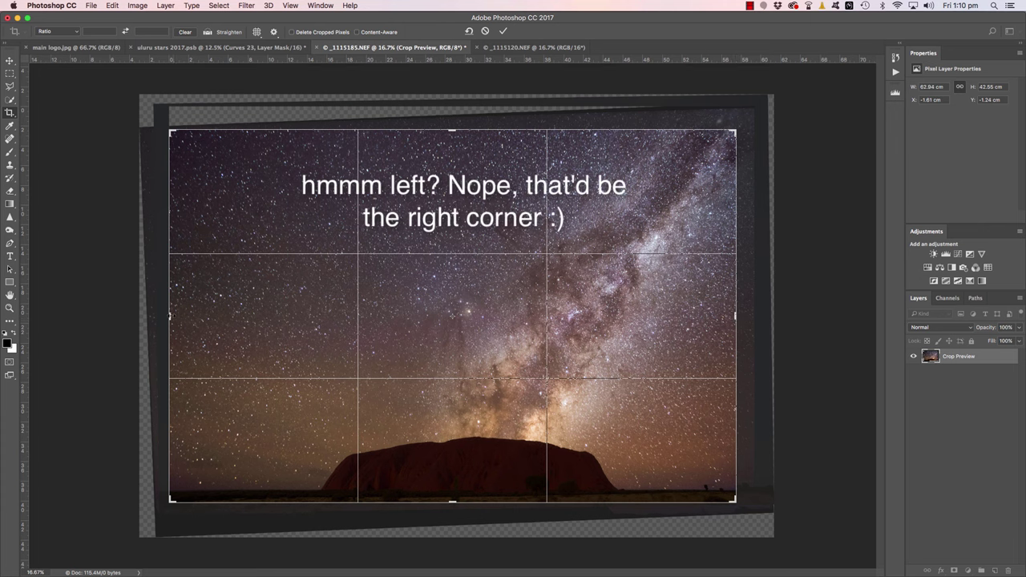
{"action": "mouse_move", "coordinate": [184, 296]}
{"action": "left_mouse_down"}
{"action": "mouse_move", "coordinate": [177, 316]}
{"action": "mouse_move", "coordinate": [186, 316]}
{"action": "left_mouse_up"}
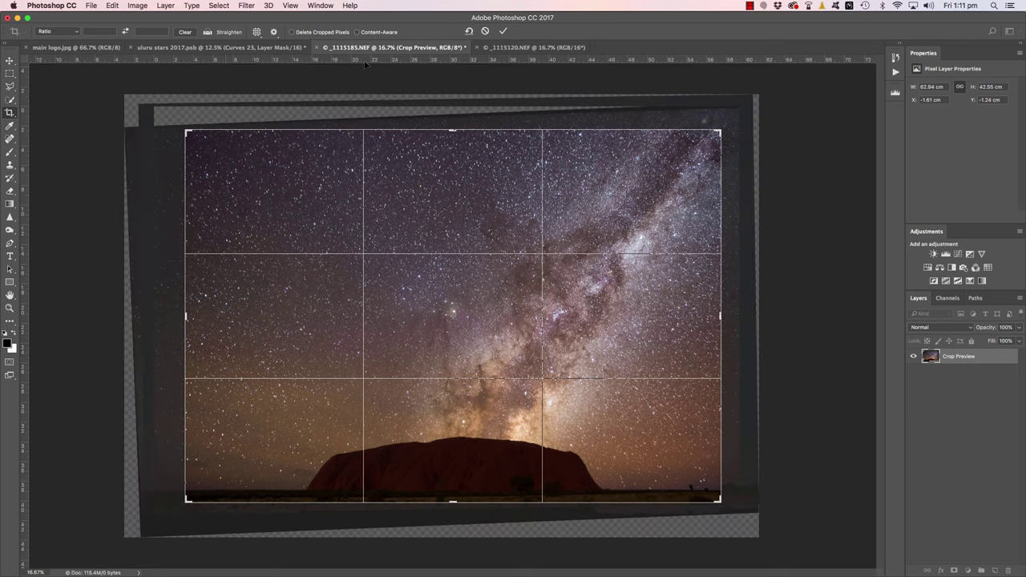
{"action": "left_click", "coordinate": [504, 32]}
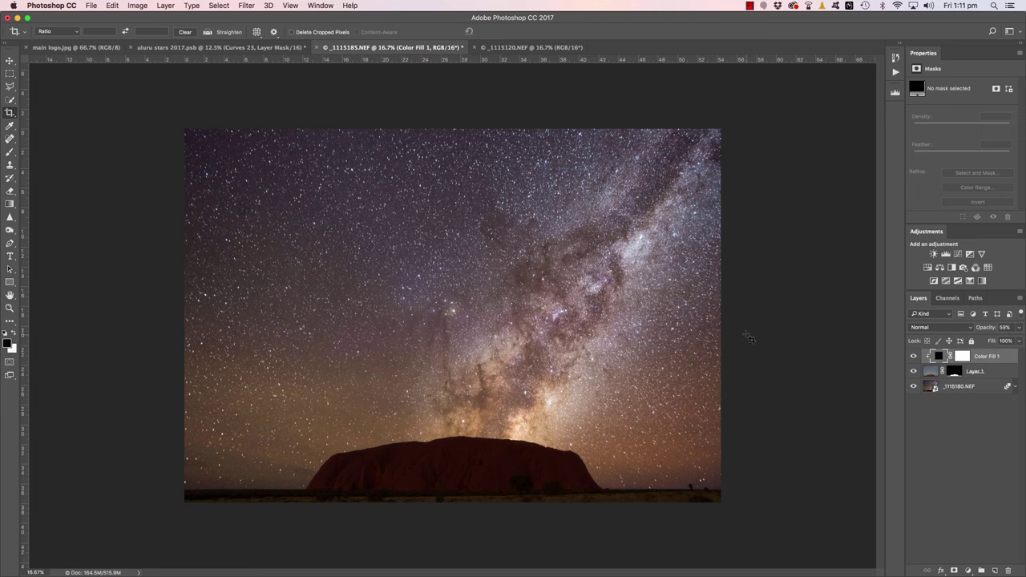
Add a Curves adjustment above the Milky Way smart object, darkening shadows (input 67, output 44) and setting a highlight point at input 181, output 185.
{"action": "left_click", "coordinate": [972, 387]}
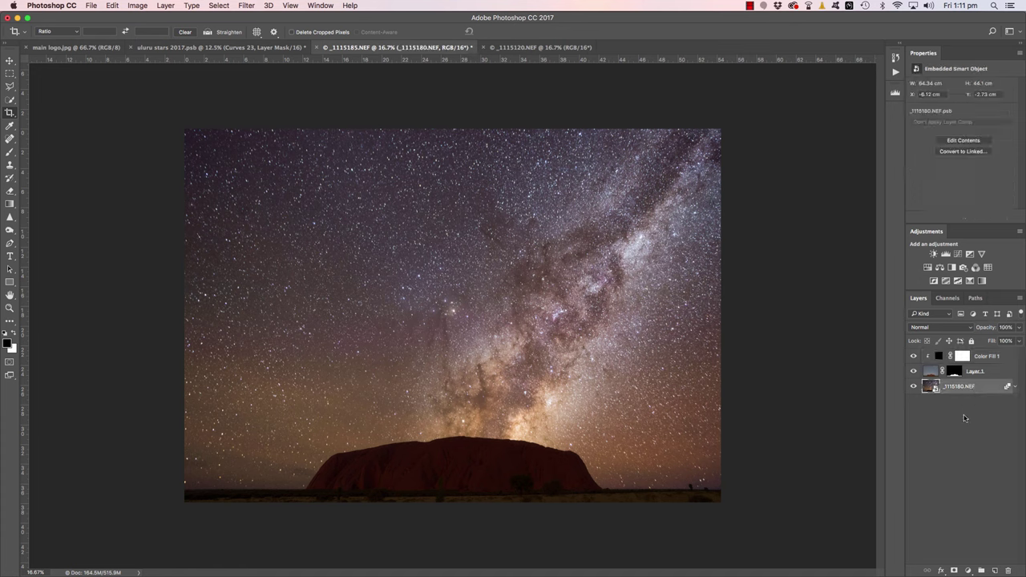
{"action": "left_click", "coordinate": [968, 571]}
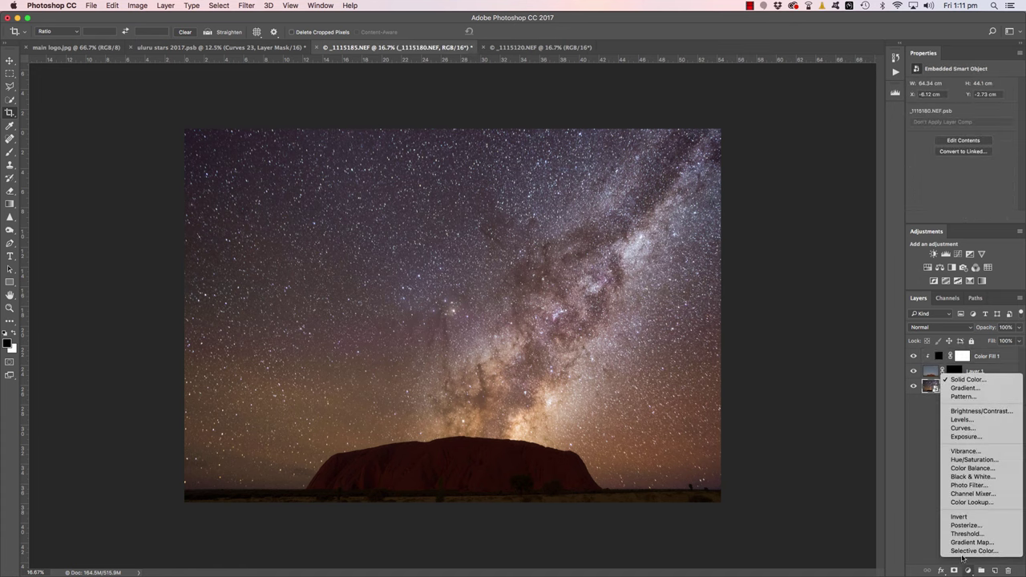
{"action": "left_click", "coordinate": [961, 428]}
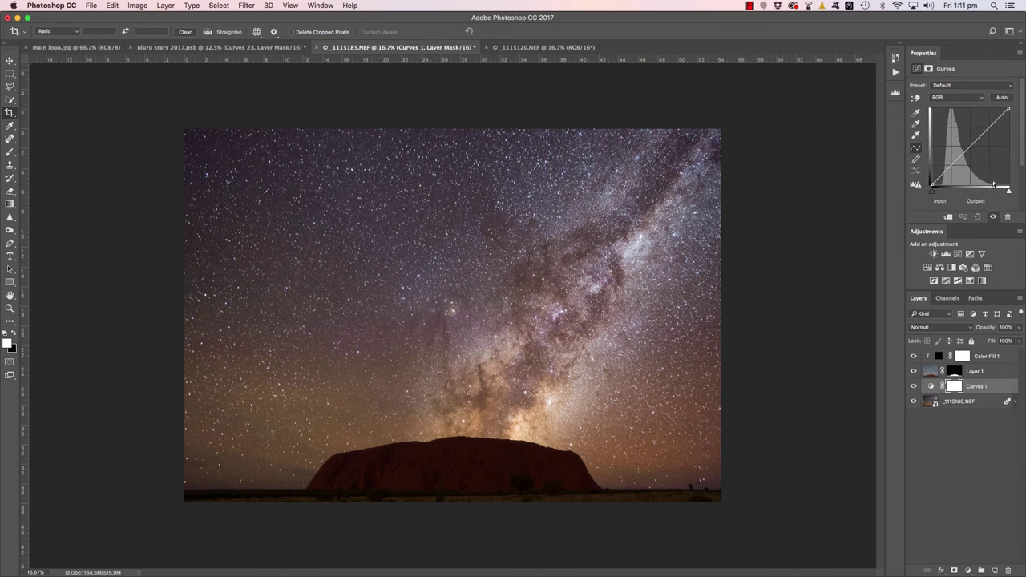
{"action": "left_click_drag", "start_coordinate": [971, 146], "coordinate": [951, 171]}
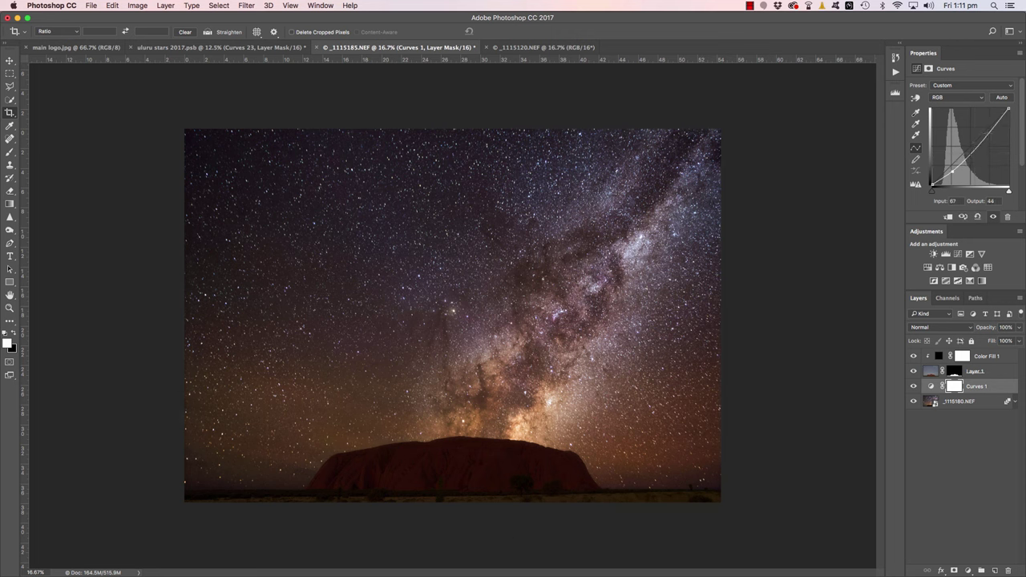
{"action": "left_click_drag", "start_coordinate": [987, 134], "coordinate": [986, 130]}
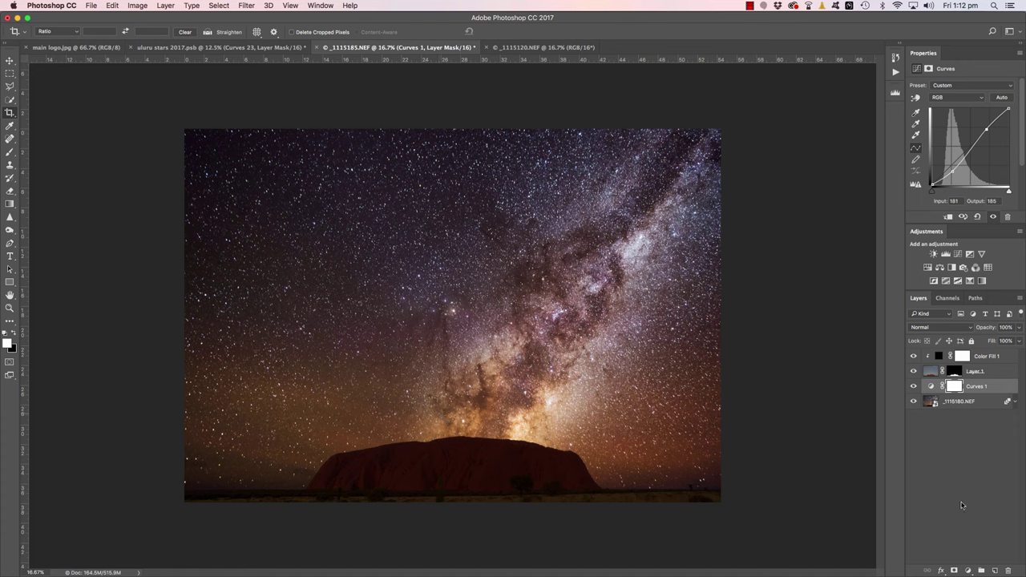
Add a Hue/Saturation adjustment above the sky's Curves layer and set the saturation to -90.
{"action": "left_click", "coordinate": [968, 571]}
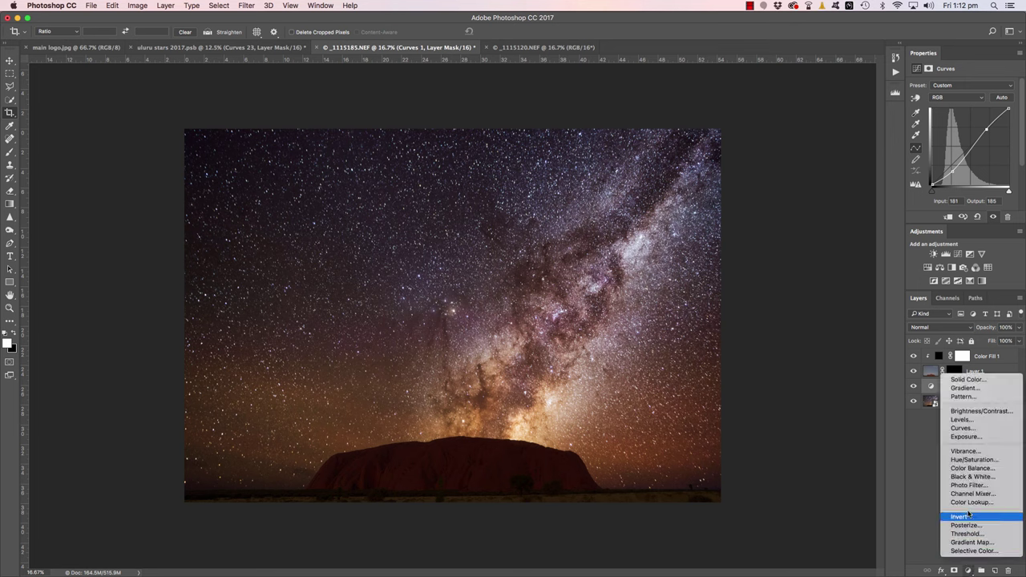
{"action": "left_click", "coordinate": [967, 462]}
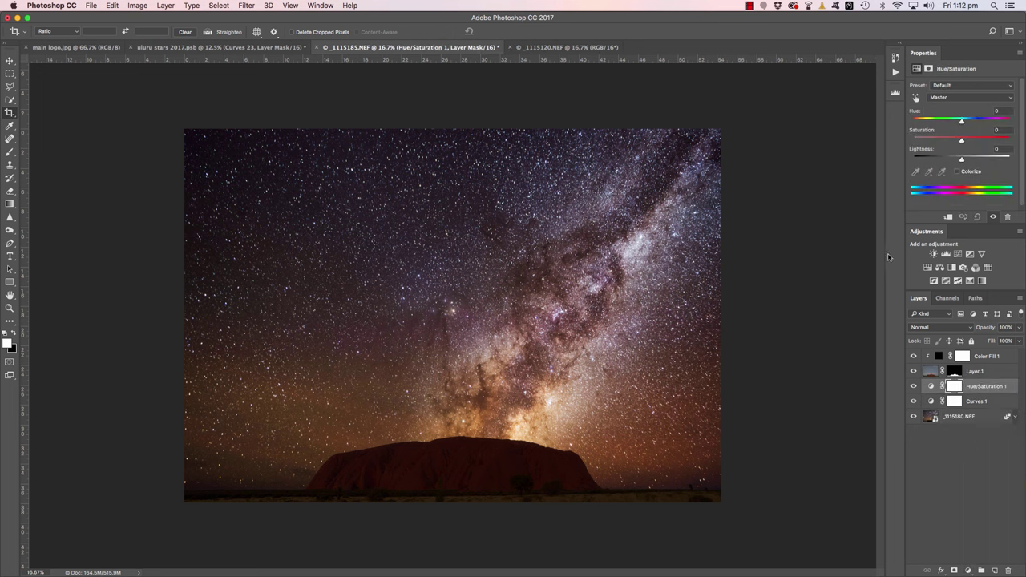
{"action": "left_click_drag", "start_coordinate": [962, 141], "coordinate": [918, 141]}
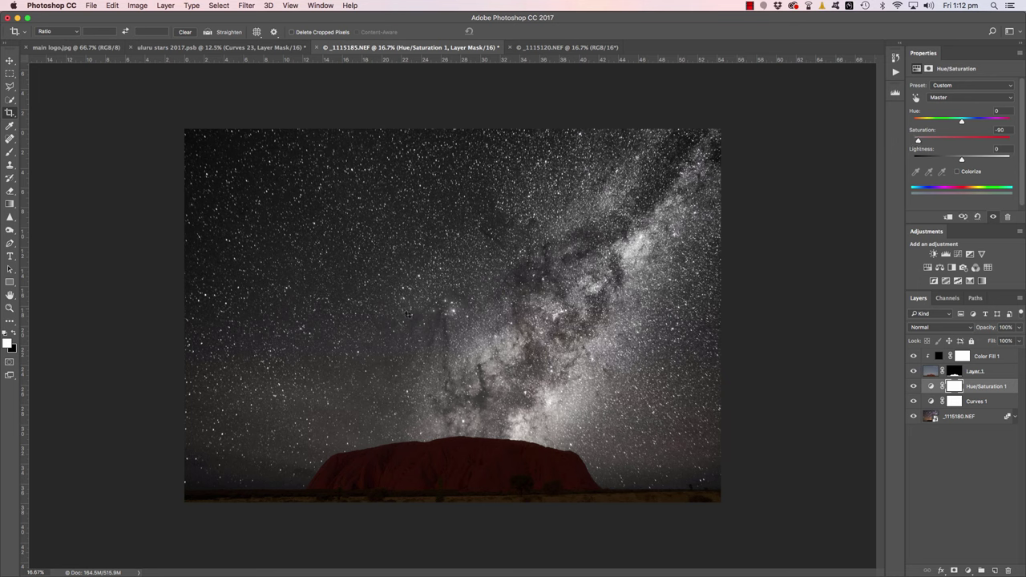
Brush the Hue/Saturation mask at 23% opacity, painting black along the Milky Way to restore colour and white over the low sky beside it.
{"action": "key", "text": "b"}
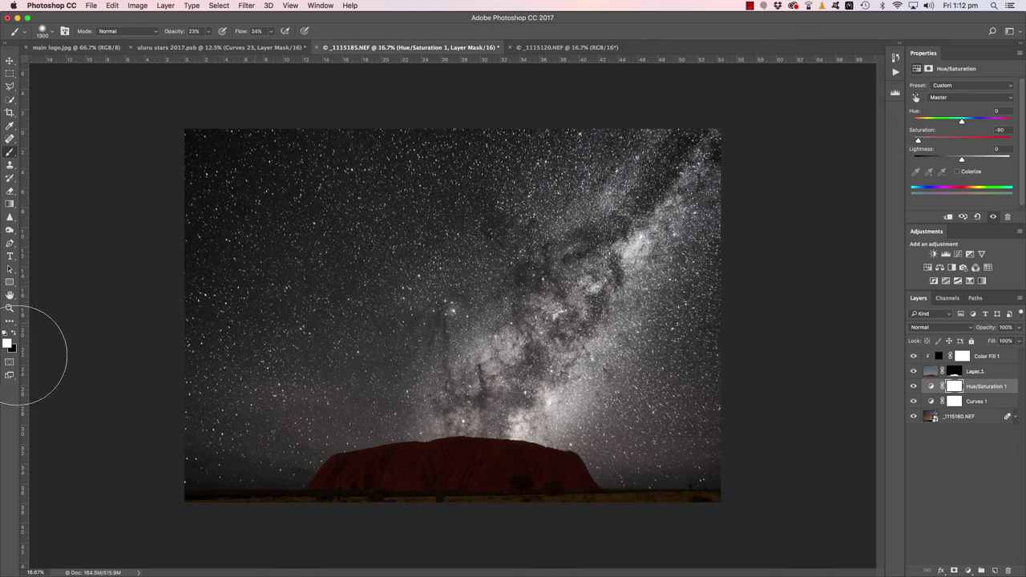
{"action": "left_click", "coordinate": [13, 334]}
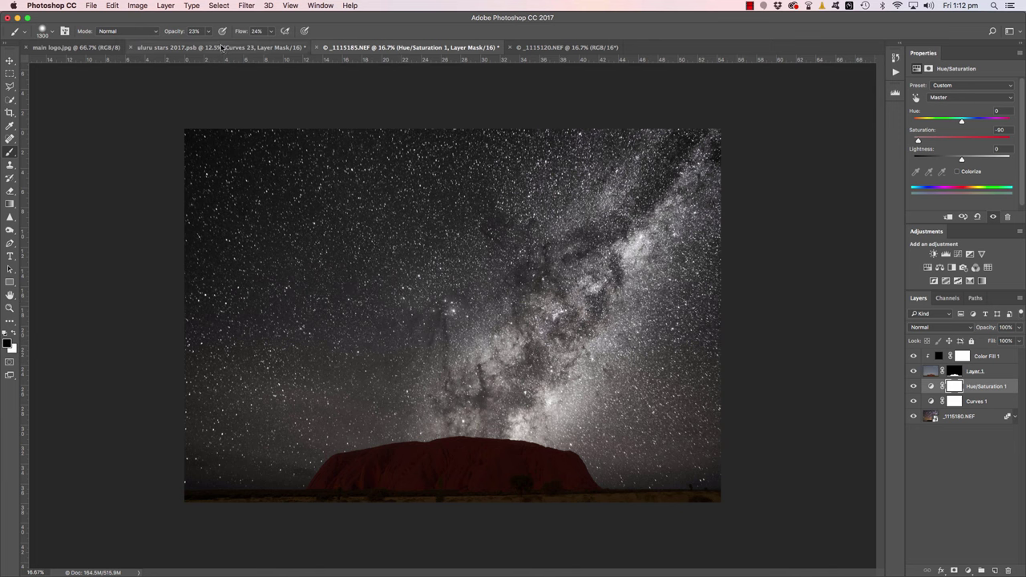
{"action": "key", "text": "bracketleft"}
{"action": "key", "text": "bracketleft"}
{"action": "key", "text": "bracketleft"}
{"action": "key", "text": "bracketleft"}
{"action": "key", "text": "bracketleft"}
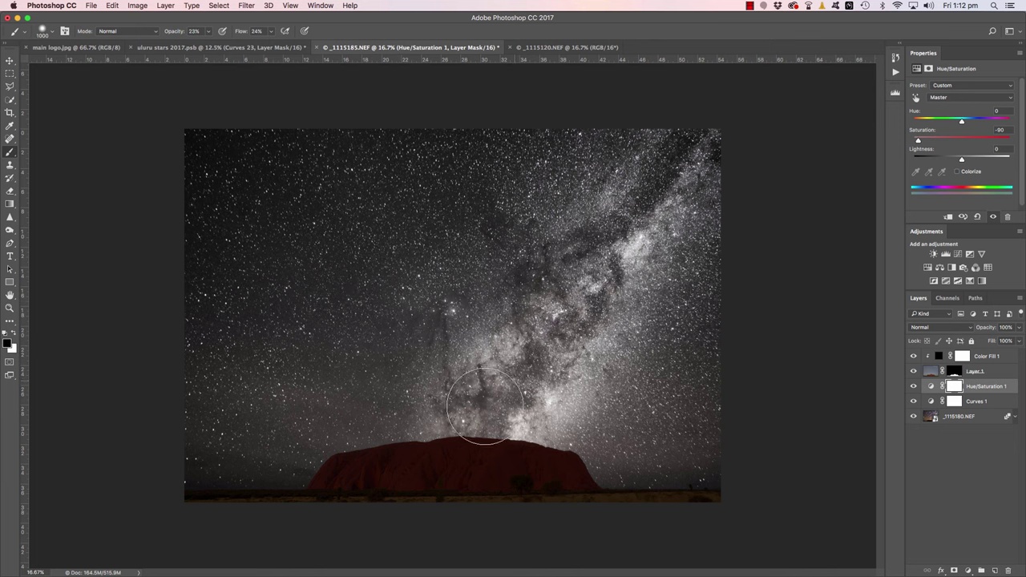
{"action": "mouse_move", "coordinate": [453, 414]}
{"action": "left_mouse_down"}
{"action": "mouse_move", "coordinate": [492, 347]}
{"action": "mouse_move", "coordinate": [532, 336]}
{"action": "mouse_move", "coordinate": [496, 346]}
{"action": "mouse_move", "coordinate": [500, 321]}
{"action": "mouse_move", "coordinate": [588, 282]}
{"action": "mouse_move", "coordinate": [579, 285]}
{"action": "mouse_move", "coordinate": [676, 207]}
{"action": "mouse_move", "coordinate": [589, 312]}
{"action": "mouse_move", "coordinate": [595, 300]}
{"action": "mouse_move", "coordinate": [566, 379]}
{"action": "mouse_move", "coordinate": [527, 419]}
{"action": "mouse_move", "coordinate": [571, 398]}
{"action": "mouse_move", "coordinate": [512, 415]}
{"action": "mouse_move", "coordinate": [561, 399]}
{"action": "mouse_move", "coordinate": [631, 305]}
{"action": "mouse_move", "coordinate": [595, 299]}
{"action": "mouse_move", "coordinate": [657, 242]}
{"action": "mouse_move", "coordinate": [672, 210]}
{"action": "mouse_move", "coordinate": [620, 254]}
{"action": "mouse_move", "coordinate": [678, 194]}
{"action": "mouse_move", "coordinate": [517, 341]}
{"action": "mouse_move", "coordinate": [465, 341]}
{"action": "mouse_move", "coordinate": [486, 323]}
{"action": "mouse_move", "coordinate": [532, 368]}
{"action": "mouse_move", "coordinate": [530, 421]}
{"action": "mouse_move", "coordinate": [652, 292]}
{"action": "mouse_move", "coordinate": [662, 251]}
{"action": "mouse_move", "coordinate": [483, 281]}
{"action": "mouse_move", "coordinate": [472, 318]}
{"action": "mouse_move", "coordinate": [371, 404]}
{"action": "mouse_move", "coordinate": [418, 380]}
{"action": "mouse_move", "coordinate": [337, 416]}
{"action": "mouse_move", "coordinate": [378, 447]}
{"action": "mouse_move", "coordinate": [371, 414]}
{"action": "left_mouse_up"}
{"action": "key", "text": "x"}
{"action": "mouse_move", "coordinate": [291, 433]}
{"action": "left_mouse_down"}
{"action": "mouse_move", "coordinate": [285, 417]}
{"action": "mouse_move", "coordinate": [352, 433]}
{"action": "mouse_move", "coordinate": [405, 383]}
{"action": "mouse_move", "coordinate": [423, 412]}
{"action": "left_mouse_up"}
Add a Photo Filter adjustment above the Hue/Saturation layer, using Cooling Filter (80).
{"action": "left_click", "coordinate": [969, 571]}
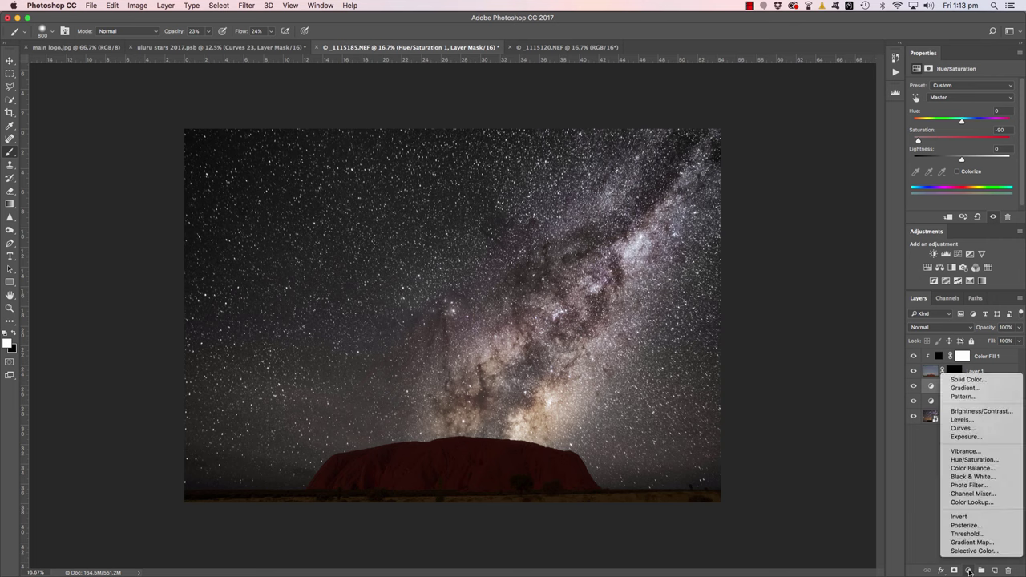
{"action": "left_click", "coordinate": [977, 486]}
{"action": "left_click", "coordinate": [956, 85]}
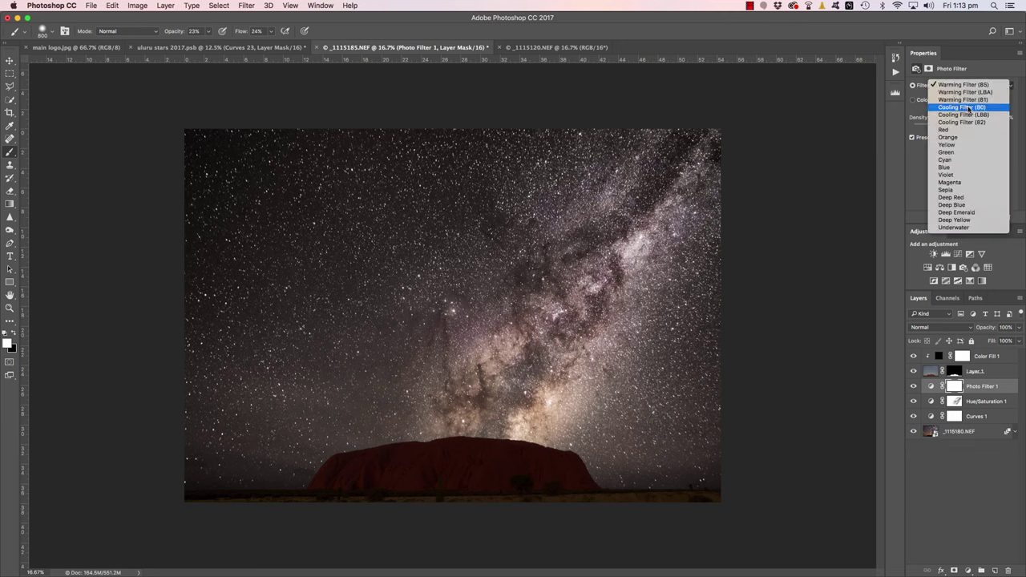
{"action": "left_click", "coordinate": [985, 109]}
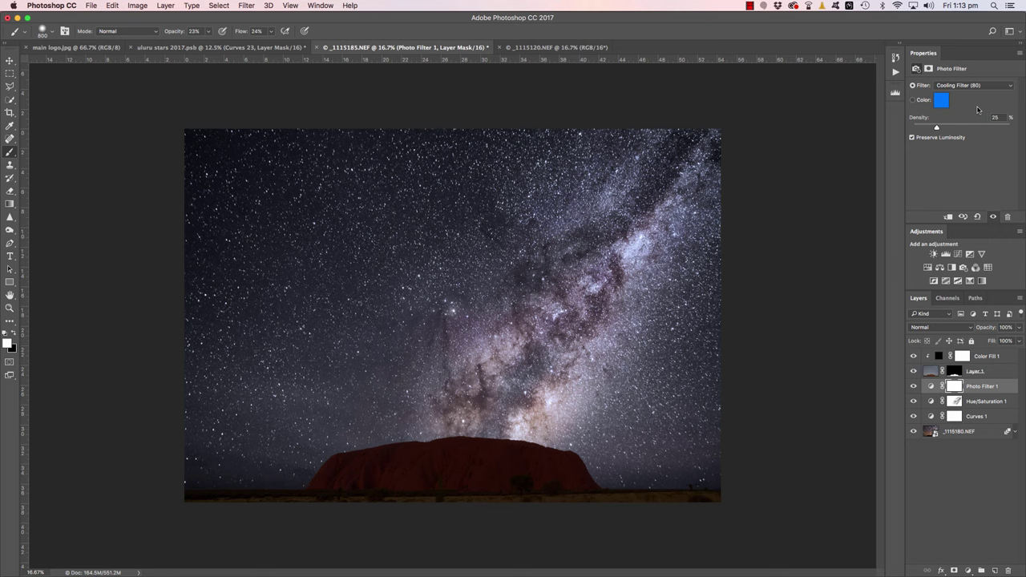
Compare Cooling Filter (LBB) and Cooling Filter (82) with Cooling Filter (80) on the sky, and settle on Cooling Filter (80).
{"action": "left_click", "coordinate": [972, 88]}
{"action": "left_click", "coordinate": [971, 94]}
{"action": "left_click", "coordinate": [973, 86]}
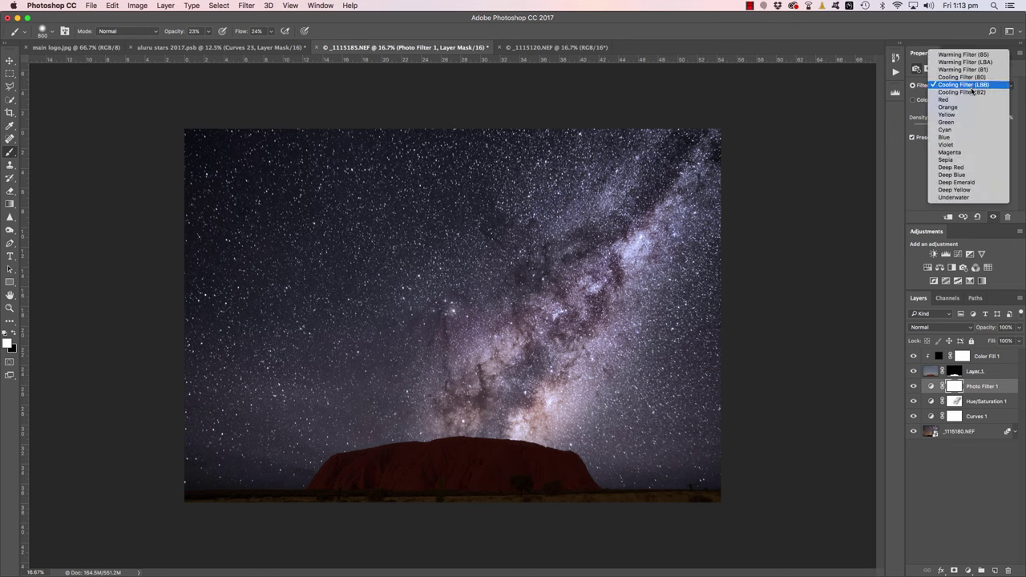
{"action": "left_click", "coordinate": [972, 94]}
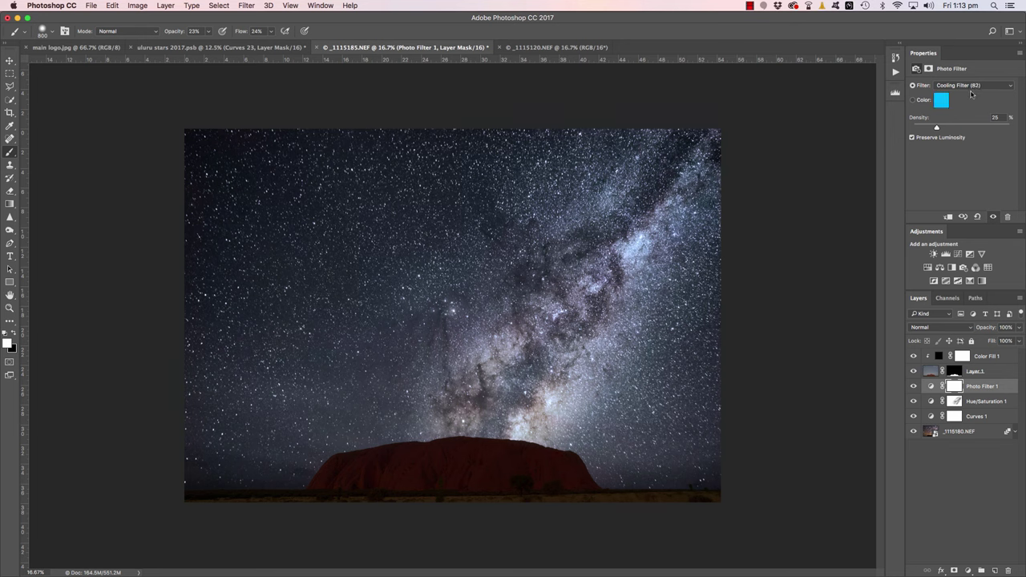
{"action": "left_click", "coordinate": [971, 88]}
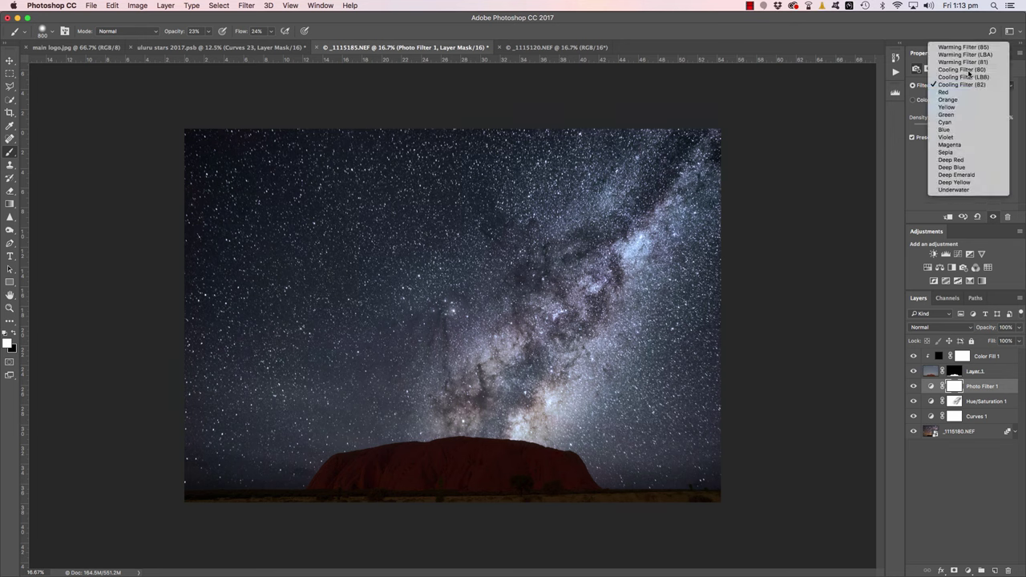
{"action": "left_click", "coordinate": [968, 70]}
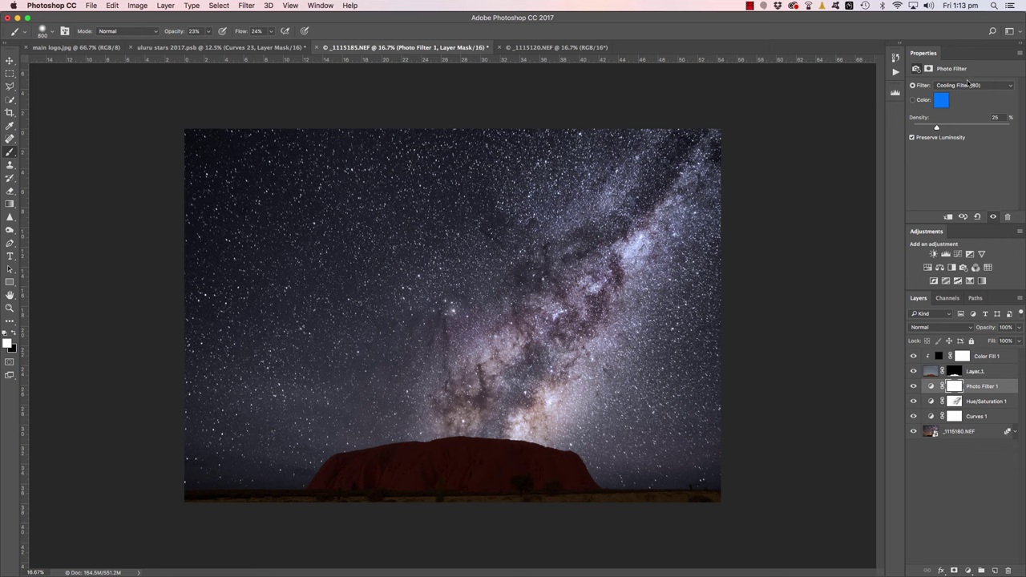
{"action": "left_click", "coordinate": [967, 83]}
{"action": "left_click", "coordinate": [969, 94]}
{"action": "left_click", "coordinate": [969, 85]}
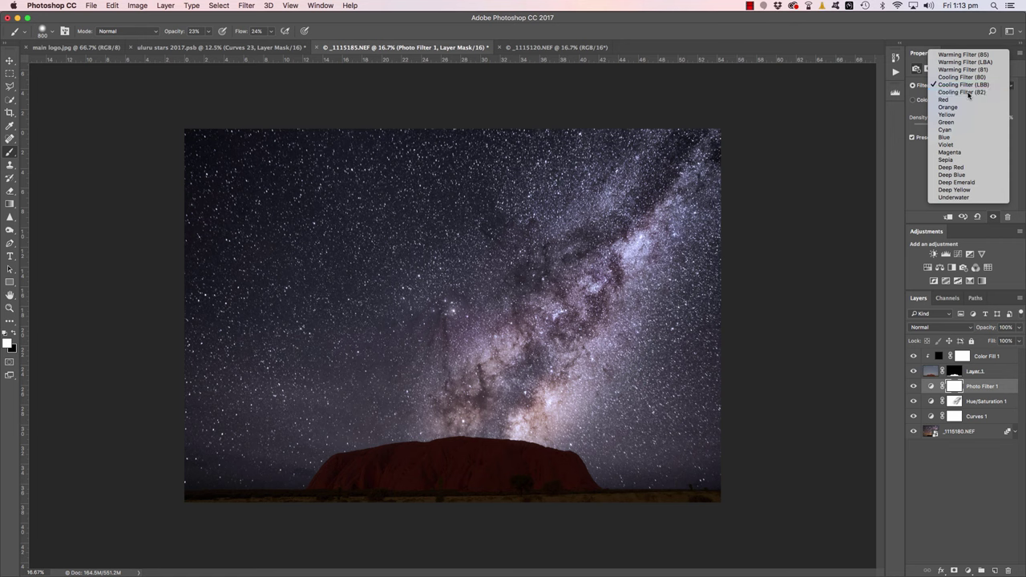
{"action": "left_click", "coordinate": [968, 95]}
{"action": "left_click", "coordinate": [967, 88]}
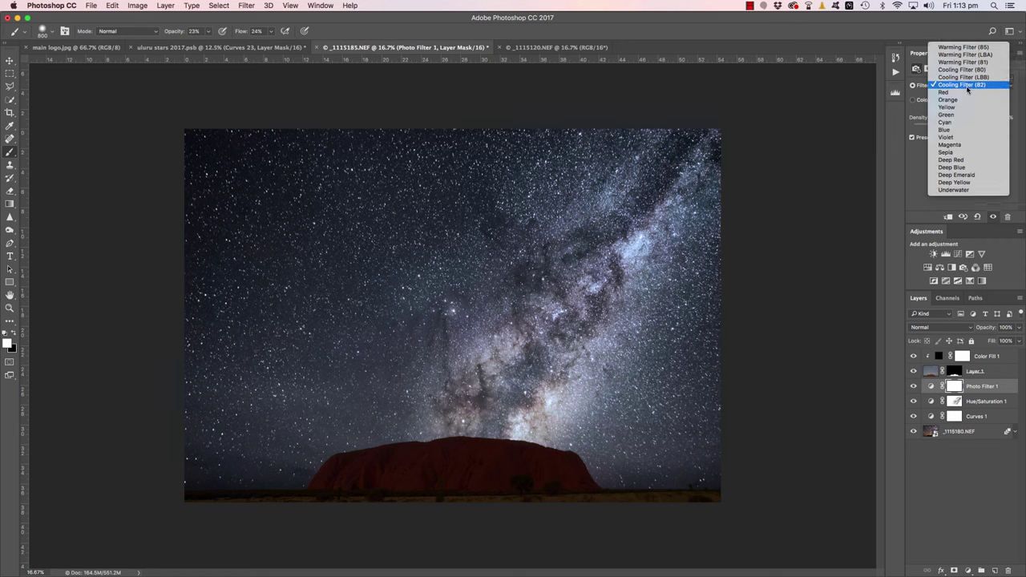
{"action": "left_click", "coordinate": [965, 78]}
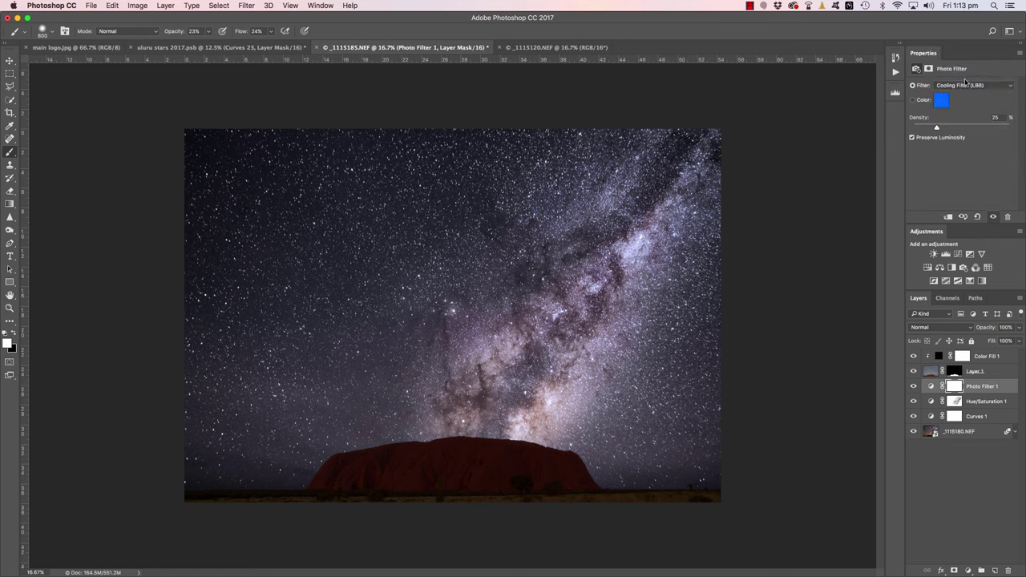
{"action": "left_click", "coordinate": [966, 84]}
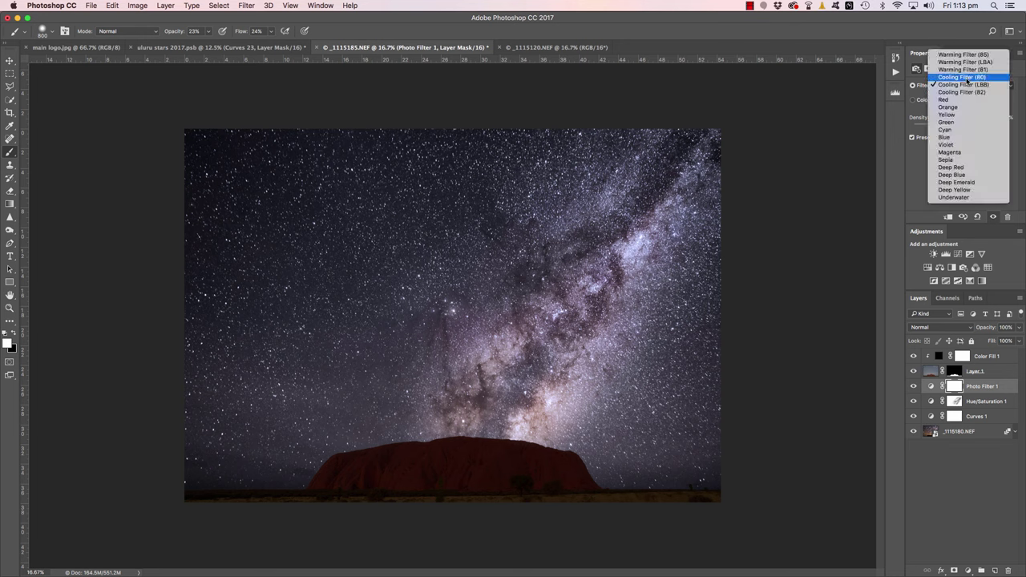
{"action": "left_click", "coordinate": [967, 80]}
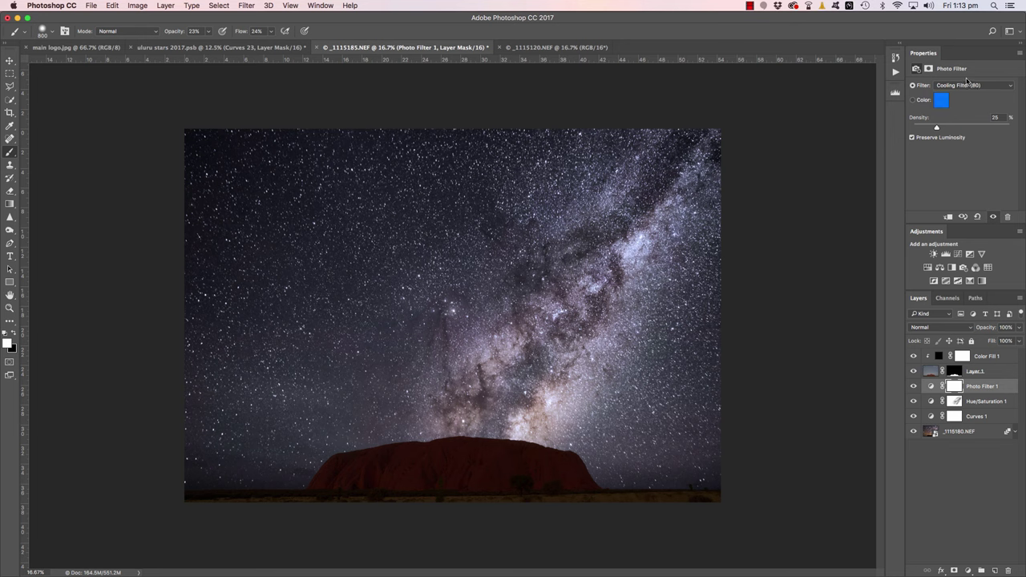
Add a second Photo Filter adjustment over the sky with Cooling Filter (LBB) and reduce its layer opacity to roughly 40%.
{"action": "left_click", "coordinate": [968, 570]}
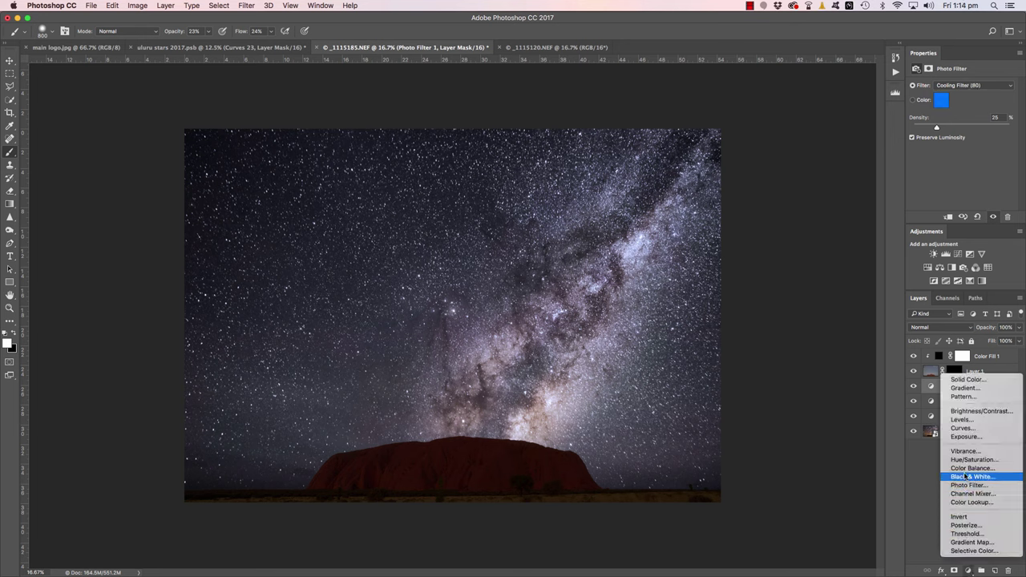
{"action": "key", "text": "Escape"}
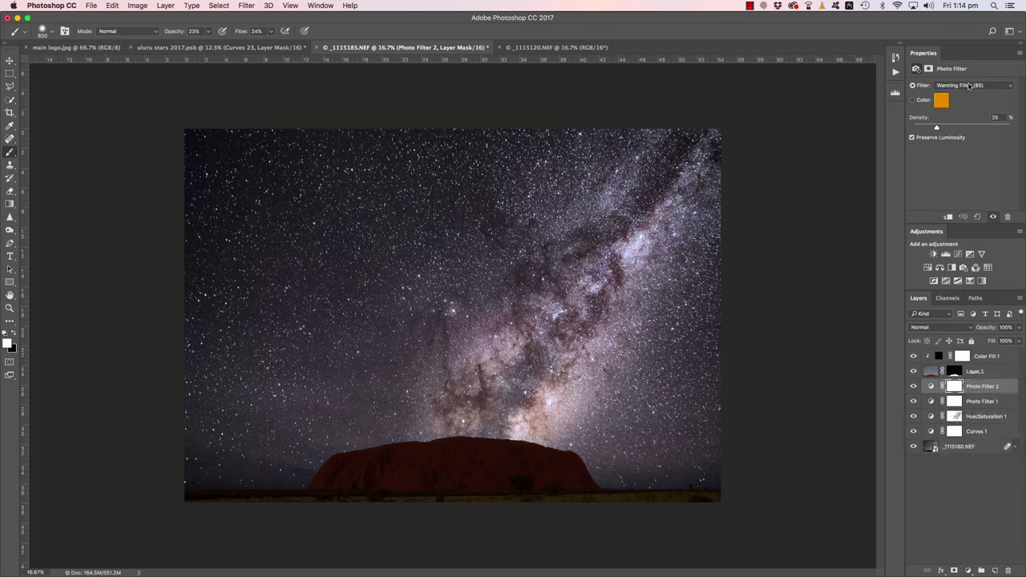
{"action": "left_click", "coordinate": [970, 85]}
{"action": "left_click", "coordinate": [963, 114]}
{"action": "left_click_drag", "start_coordinate": [1018, 330], "coordinate": [1000, 342]}
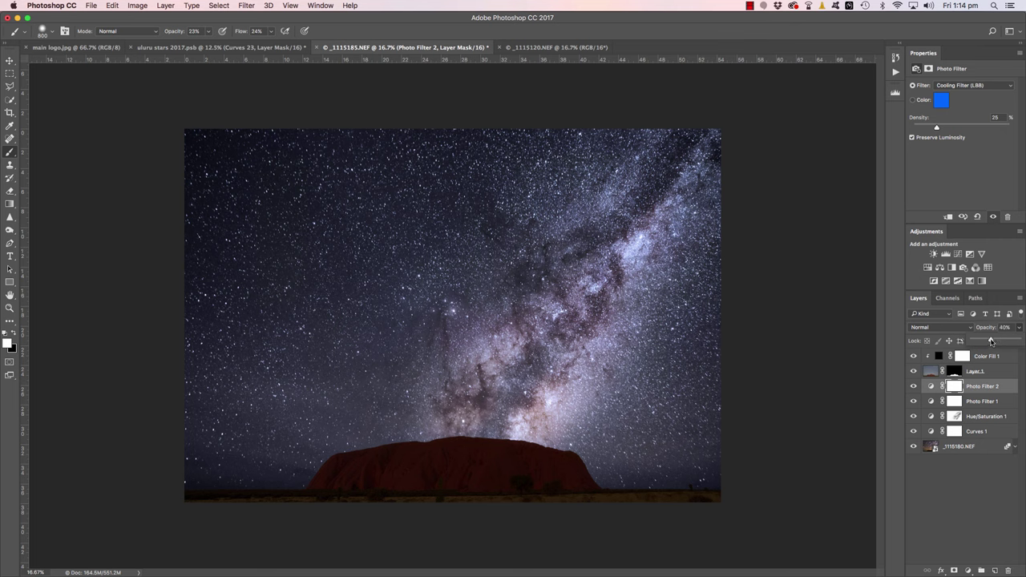
{"action": "left_click_drag", "start_coordinate": [992, 342], "coordinate": [995, 342]}
Add a Photo Filter adjustment clipped to Layer 1, the Uluru rock, using Cooling Filter (80).
{"action": "left_click", "coordinate": [995, 369]}
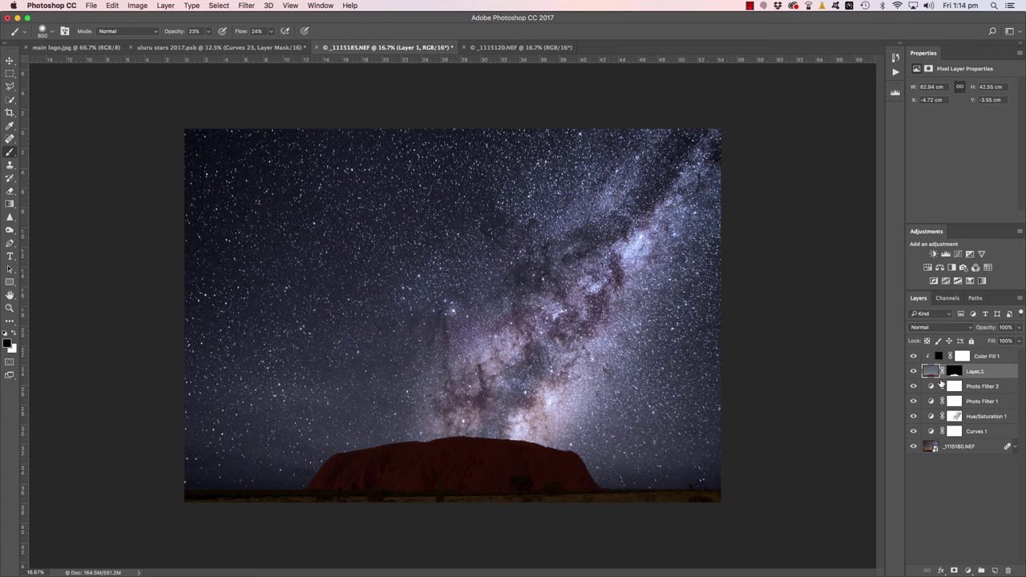
{"action": "left_click", "coordinate": [968, 570]}
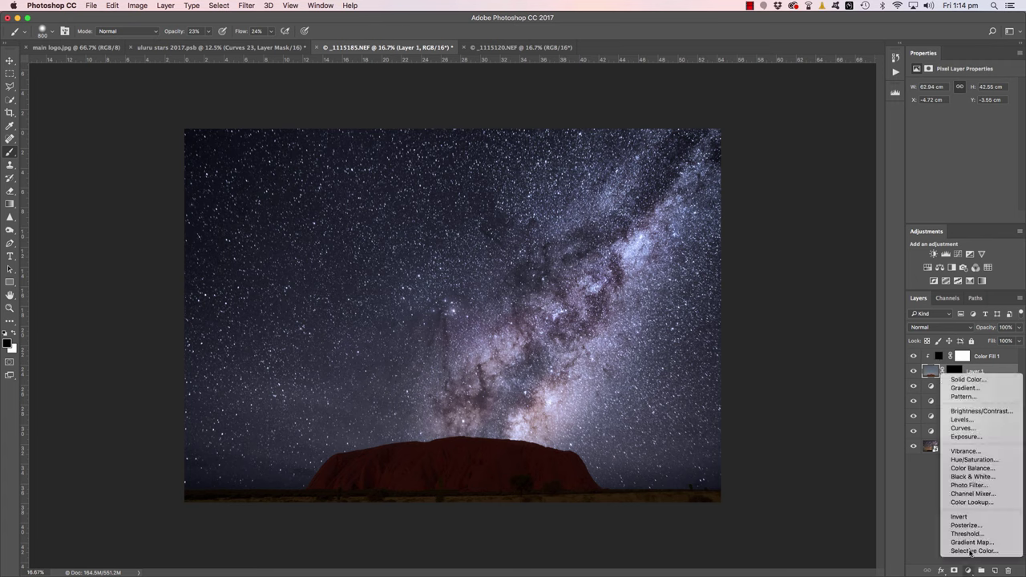
{"action": "left_click", "coordinate": [970, 486]}
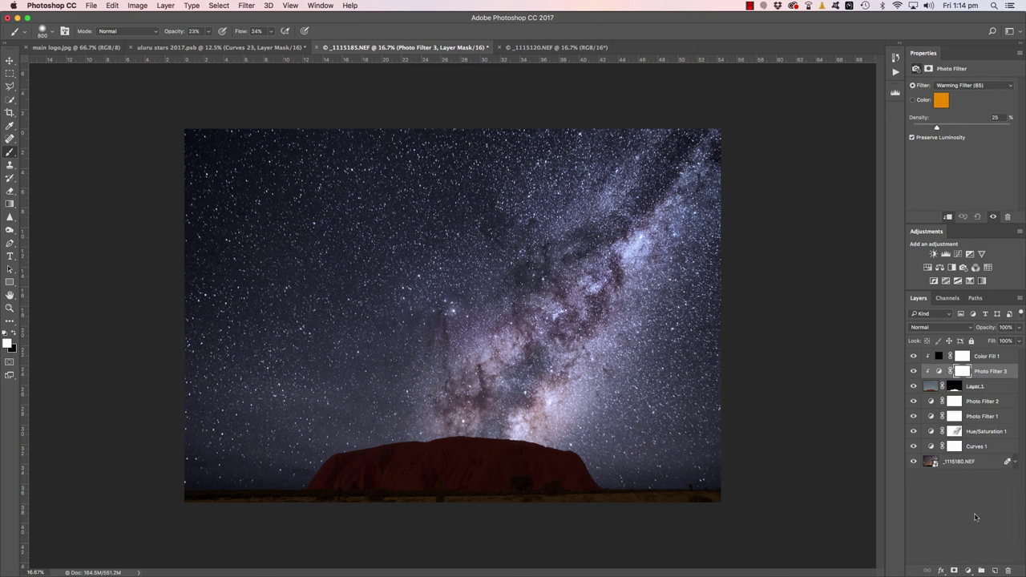
{"action": "left_click", "coordinate": [973, 86]}
{"action": "left_click", "coordinate": [971, 109]}
Try Cooling Filter (LBB) on the rock, settle on Cooling Filter (82), and compare the rock with and without it.
{"action": "left_click", "coordinate": [973, 86]}
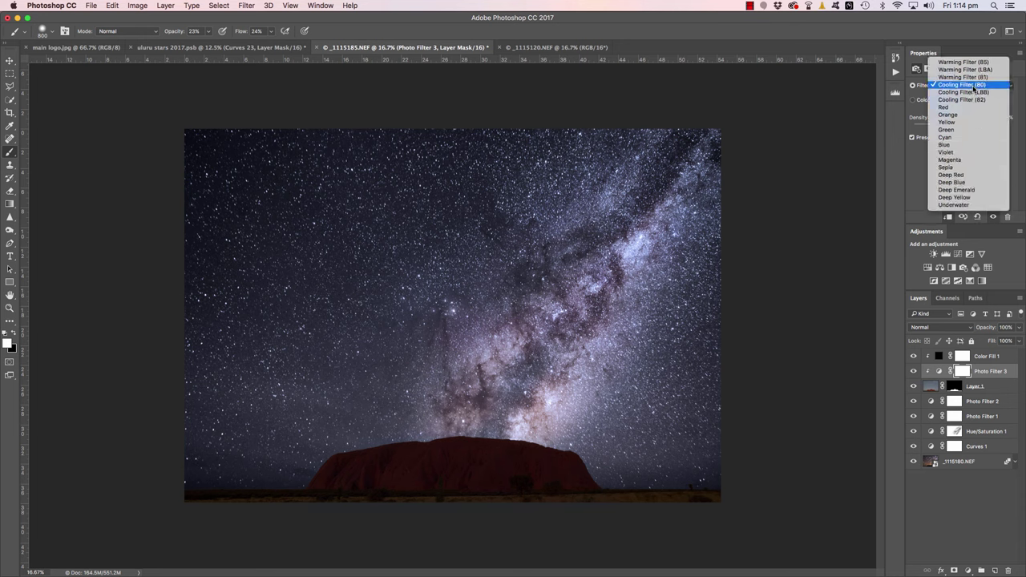
{"action": "left_click", "coordinate": [972, 97]}
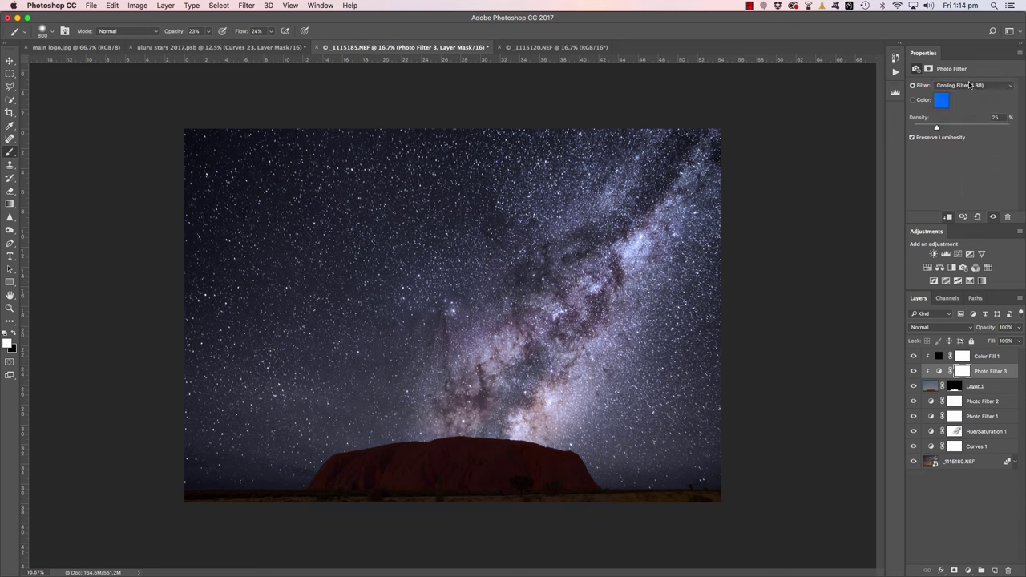
{"action": "left_click", "coordinate": [971, 85]}
{"action": "left_click", "coordinate": [970, 93]}
{"action": "left_click", "coordinate": [913, 372]}
{"action": "left_click", "coordinate": [913, 372]}
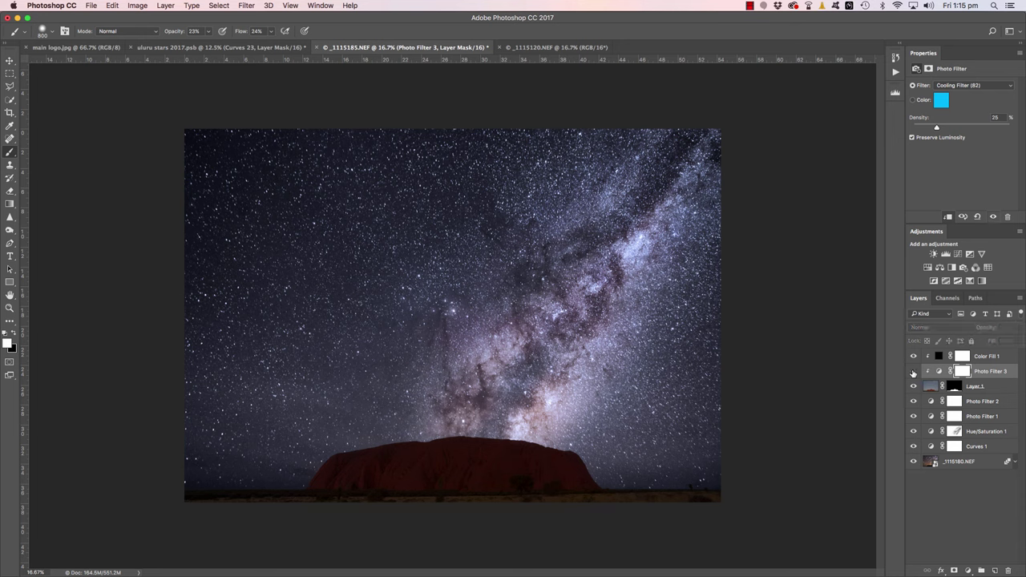
{"action": "left_click", "coordinate": [913, 372]}
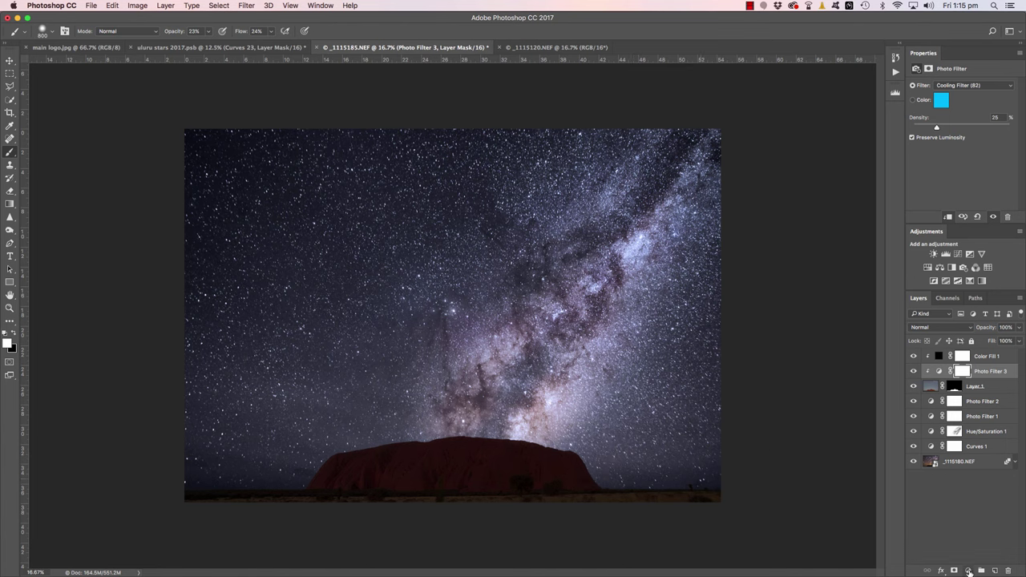
Add a Curves adjustment above Photo Filter 2, raise its black point to output 23, and compare the sky with and without it.
{"action": "left_click", "coordinate": [981, 403]}
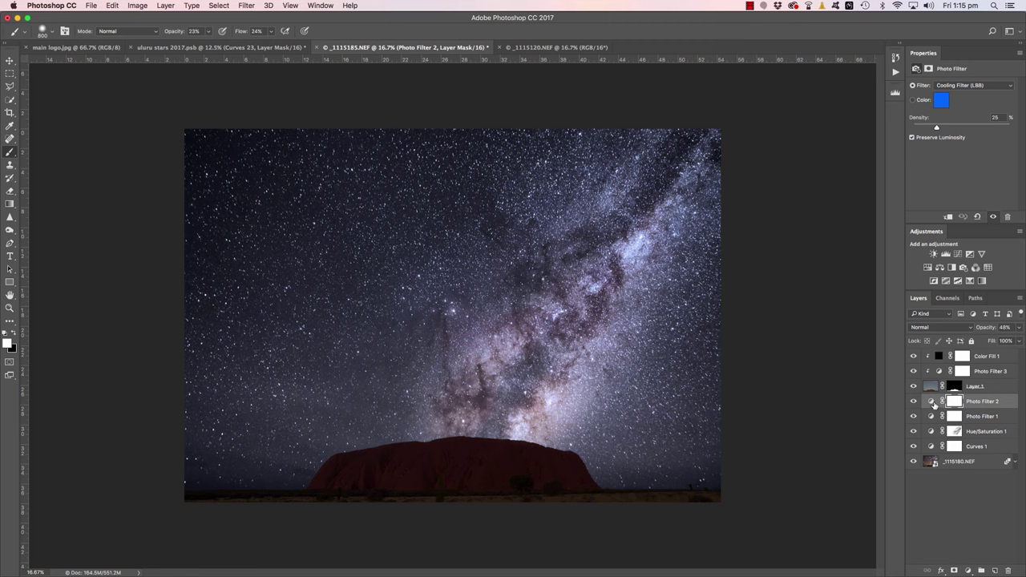
{"action": "left_click", "coordinate": [967, 571]}
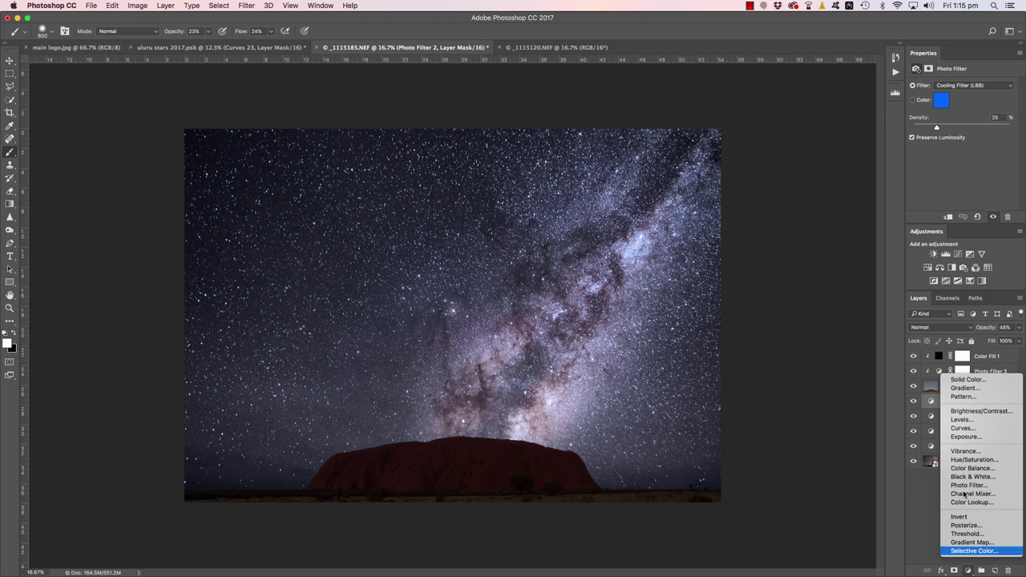
{"action": "left_click", "coordinate": [969, 429]}
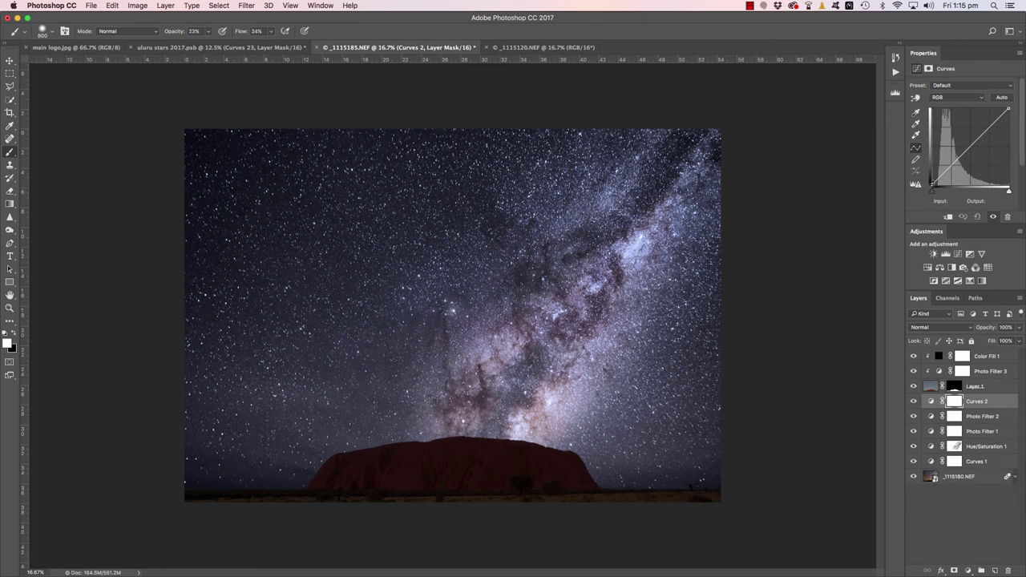
{"action": "left_click_drag", "start_coordinate": [931, 186], "coordinate": [932, 181]}
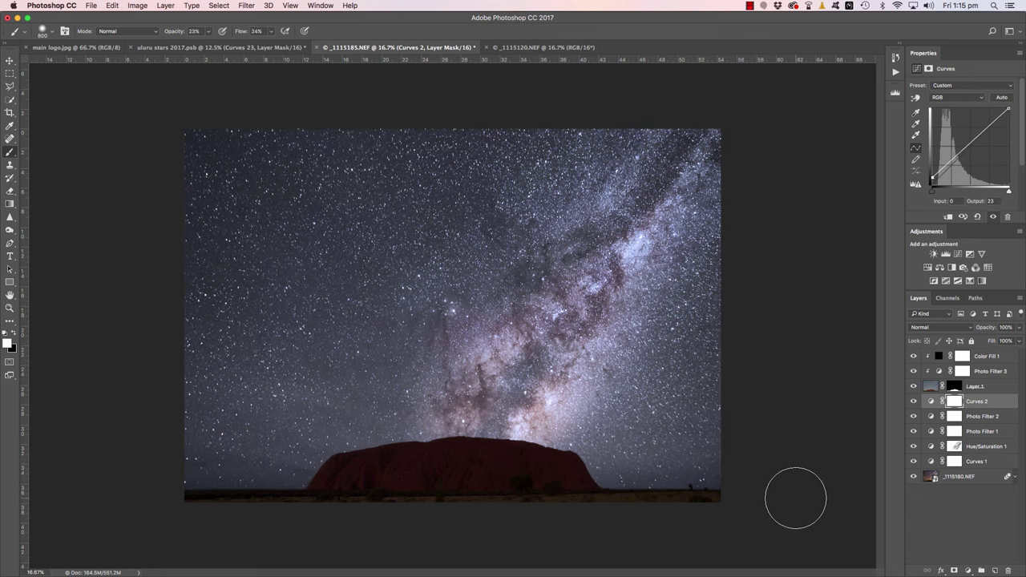
{"action": "left_click", "coordinate": [913, 401]}
{"action": "left_click", "coordinate": [914, 401]}
{"action": "left_click", "coordinate": [914, 401]}
{"action": "left_click", "coordinate": [914, 401]}
Invert the new Curves mask to black and brush white at 23% opacity over the low sky by the rock's left end.
{"action": "key", "text": "super+i"}
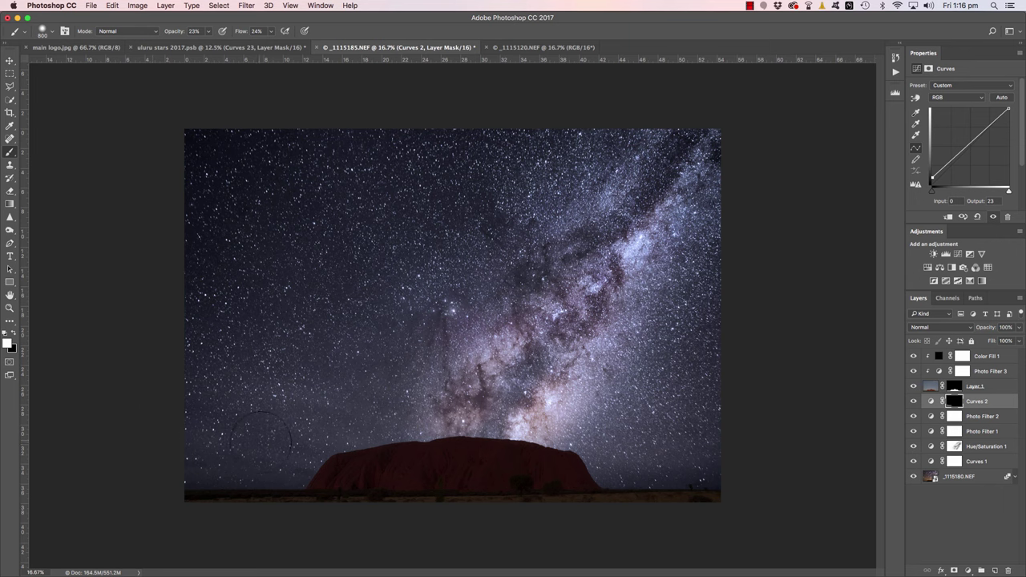
{"action": "mouse_move", "coordinate": [305, 486]}
{"action": "left_mouse_down"}
{"action": "mouse_move", "coordinate": [314, 492]}
{"action": "mouse_move", "coordinate": [261, 493]}
{"action": "left_mouse_up"}
{"action": "key", "text": "bracketleft"}
{"action": "key", "text": "bracketleft"}
{"action": "key", "text": "bracketleft"}
{"action": "key", "text": "bracketleft"}
{"action": "key", "text": "bracketleft"}
{"action": "key", "text": "bracketleft"}
{"action": "key", "text": "bracketleft"}
{"action": "key", "text": "bracketleft"}
{"action": "key", "text": "bracketright"}
{"action": "key", "text": "bracketright"}
{"action": "key", "text": "bracketright"}
{"action": "key", "text": "bracketright"}
{"action": "key", "text": "bracketright"}
{"action": "key", "text": "bracketright"}
Brush white on the same Curves mask over the low sky at the rock's right end and toward the image's upper right corner.
{"action": "mouse_move", "coordinate": [609, 484]}
{"action": "left_mouse_down"}
{"action": "mouse_move", "coordinate": [689, 479]}
{"action": "mouse_move", "coordinate": [623, 470]}
{"action": "mouse_move", "coordinate": [753, 468]}
{"action": "mouse_move", "coordinate": [664, 475]}
{"action": "left_mouse_up"}
{"action": "key", "text": "bracketleft"}
{"action": "key", "text": "bracketleft"}
{"action": "mouse_move", "coordinate": [598, 483]}
{"action": "left_mouse_down"}
{"action": "mouse_move", "coordinate": [751, 445]}
{"action": "mouse_move", "coordinate": [682, 435]}
{"action": "mouse_move", "coordinate": [677, 372]}
{"action": "mouse_move", "coordinate": [741, 322]}
{"action": "mouse_move", "coordinate": [701, 363]}
{"action": "mouse_move", "coordinate": [719, 237]}
{"action": "mouse_move", "coordinate": [701, 215]}
{"action": "mouse_move", "coordinate": [724, 146]}
{"action": "mouse_move", "coordinate": [623, 203]}
{"action": "mouse_move", "coordinate": [712, 116]}
{"action": "mouse_move", "coordinate": [671, 145]}
{"action": "mouse_move", "coordinate": [698, 156]}
{"action": "left_mouse_up"}
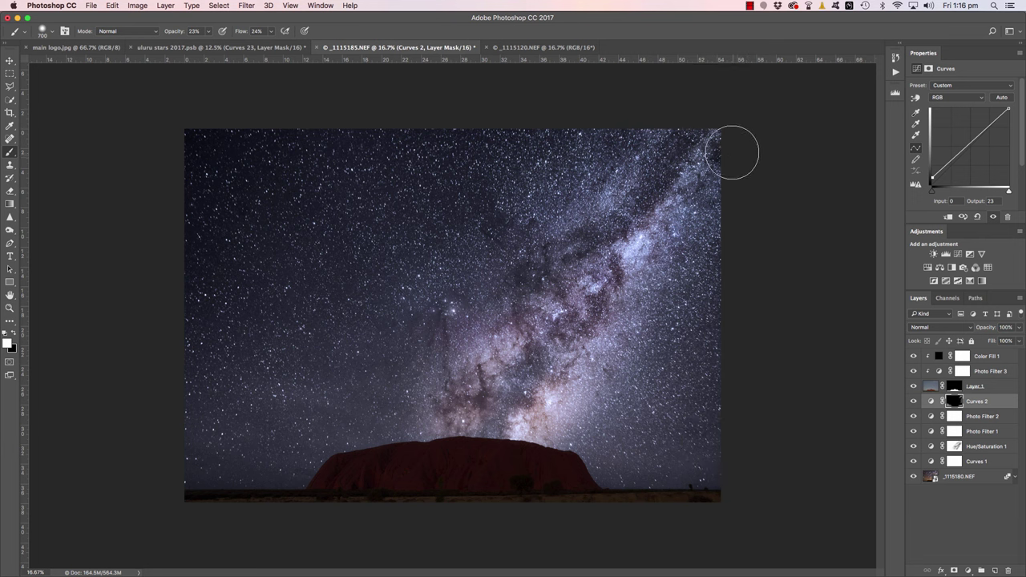
{"action": "key", "text": "bracketright"}
{"action": "key", "text": "bracketright"}
{"action": "key", "text": "bracketright"}
{"action": "key", "text": "bracketright"}
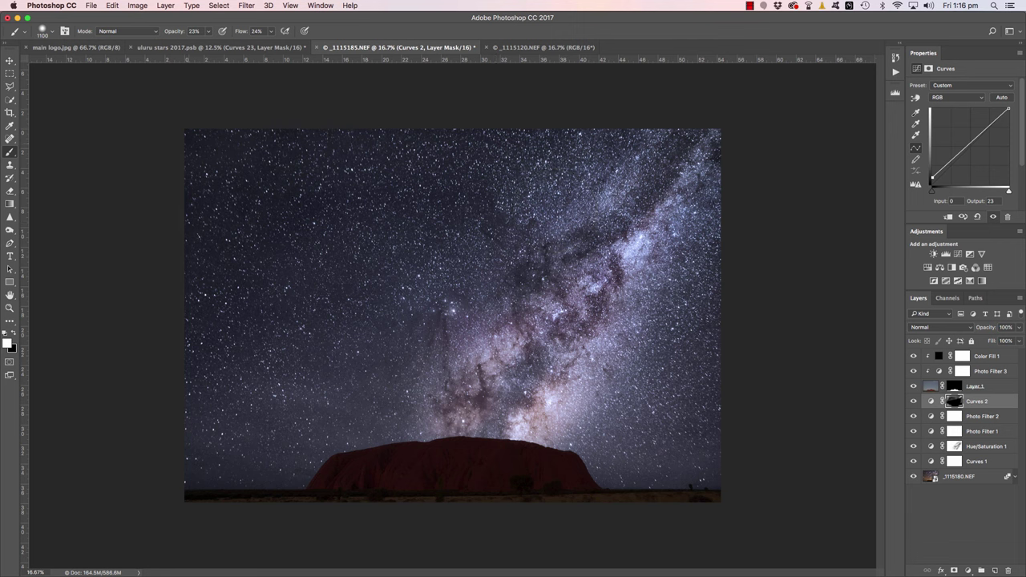
{"action": "key", "text": "bracketleft"}
{"action": "key", "text": "bracketleft"}
{"action": "key", "text": "bracketleft"}
{"action": "key", "text": "bracketleft"}
Add a Curves adjustment clipped to Layer 1 and raise its black point to output 23 to lift the rock's shadows.
{"action": "left_click", "coordinate": [999, 387]}
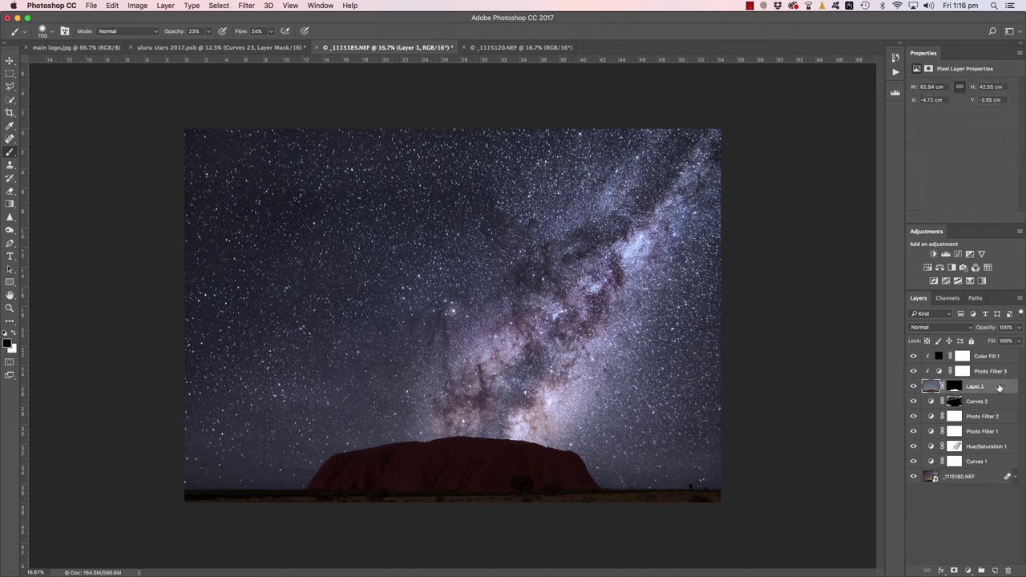
{"action": "left_click", "coordinate": [968, 572]}
{"action": "left_click", "coordinate": [986, 437]}
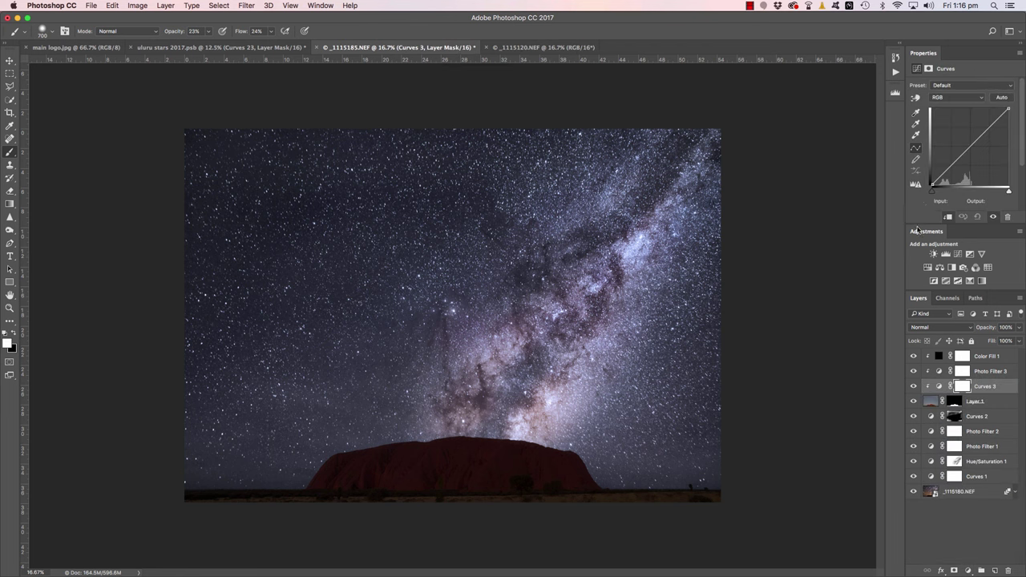
{"action": "left_click_drag", "start_coordinate": [931, 185], "coordinate": [931, 180]}
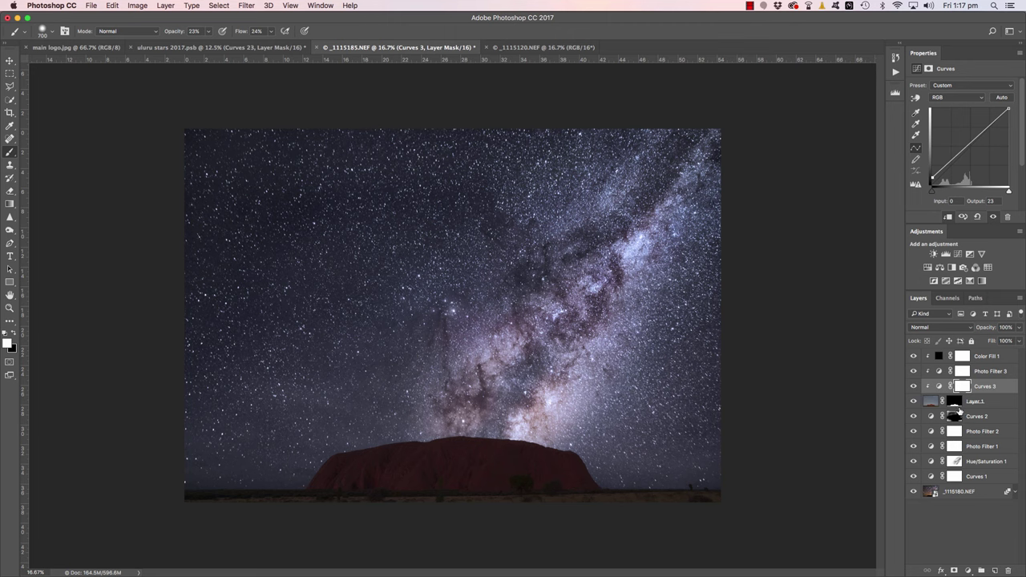
Invert the clipped Curves mask to black, brush white along the dark foreground, and compare the image with and without the adjustment.
{"action": "key", "text": "super+i"}
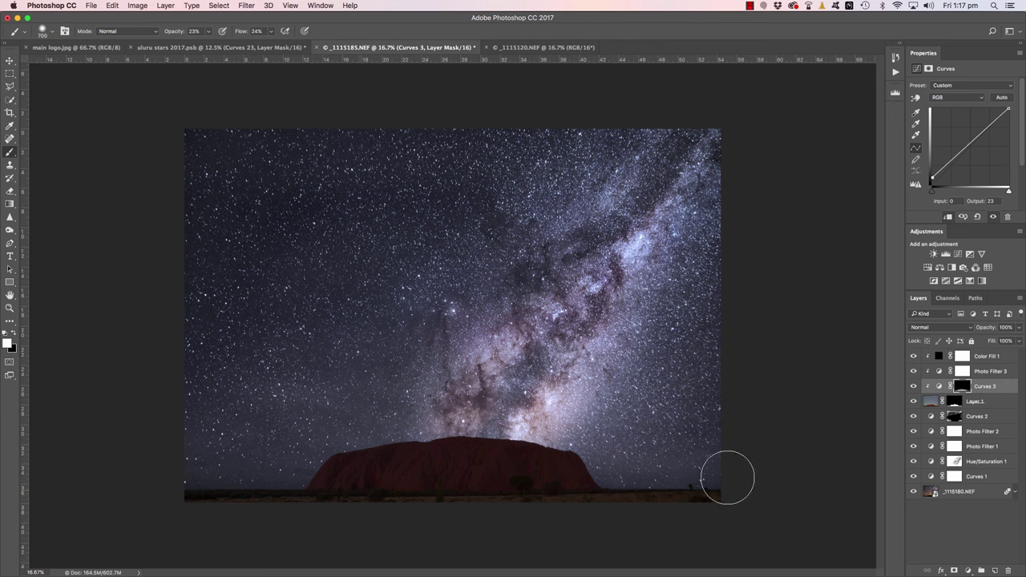
{"action": "left_click", "coordinate": [914, 386]}
{"action": "left_click", "coordinate": [914, 386]}
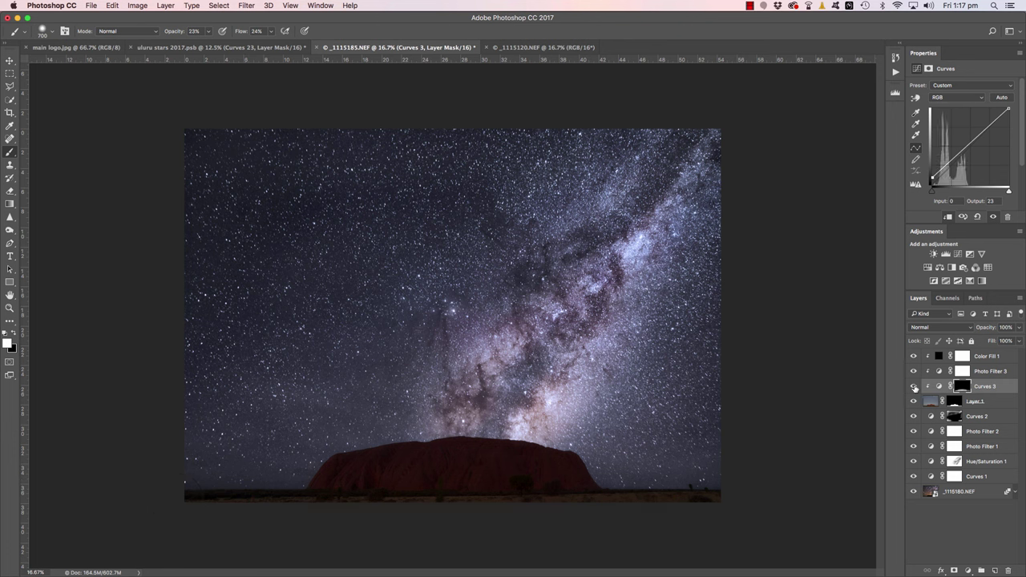
{"action": "left_click", "coordinate": [914, 386]}
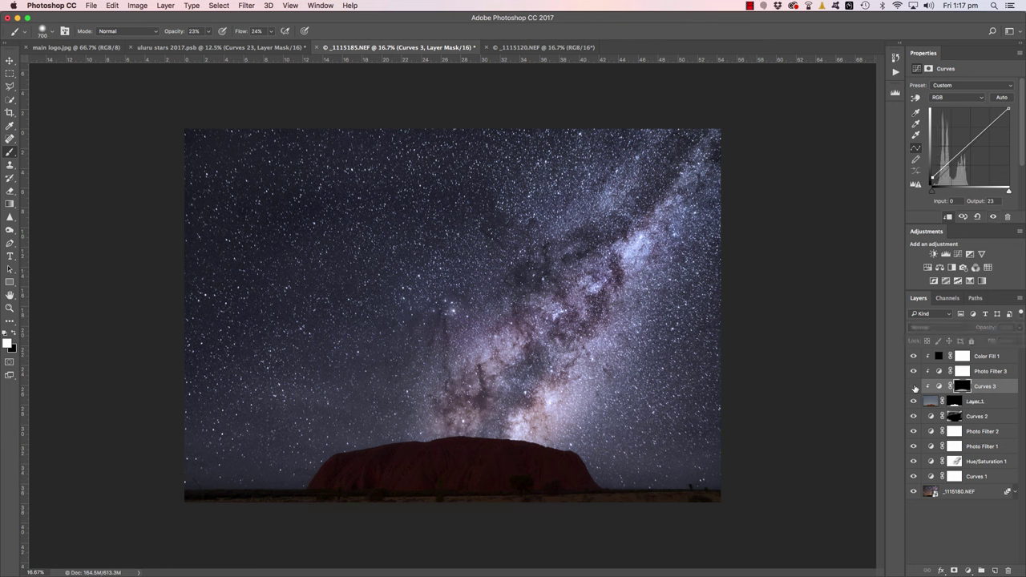
{"action": "left_click", "coordinate": [914, 386]}
{"action": "left_click", "coordinate": [915, 387]}
{"action": "left_click", "coordinate": [914, 388]}
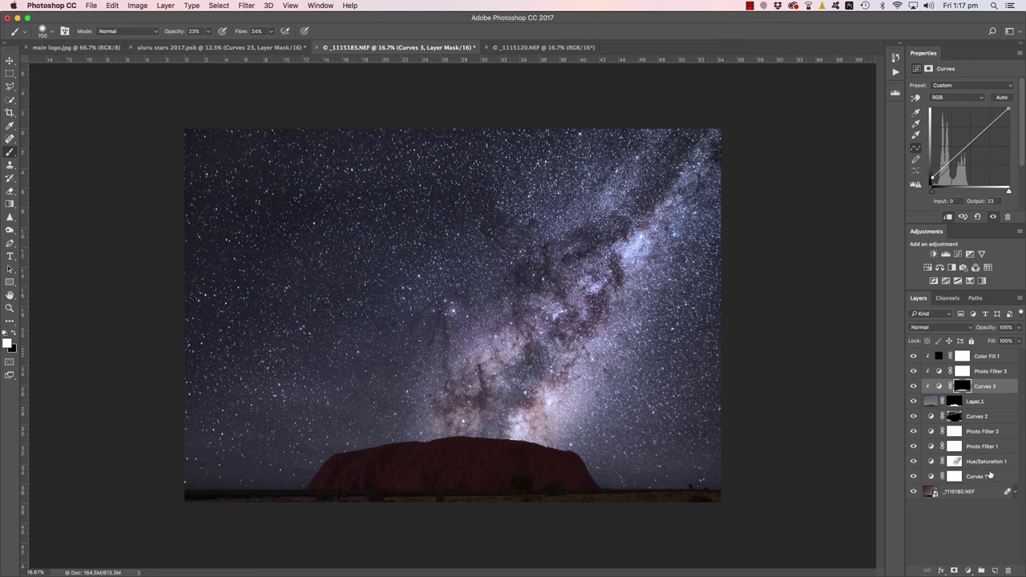
Add a Curves adjustment above Curves 2 and darken the sky by pulling the midtones to input 148, output 116.
{"action": "left_click", "coordinate": [994, 418]}
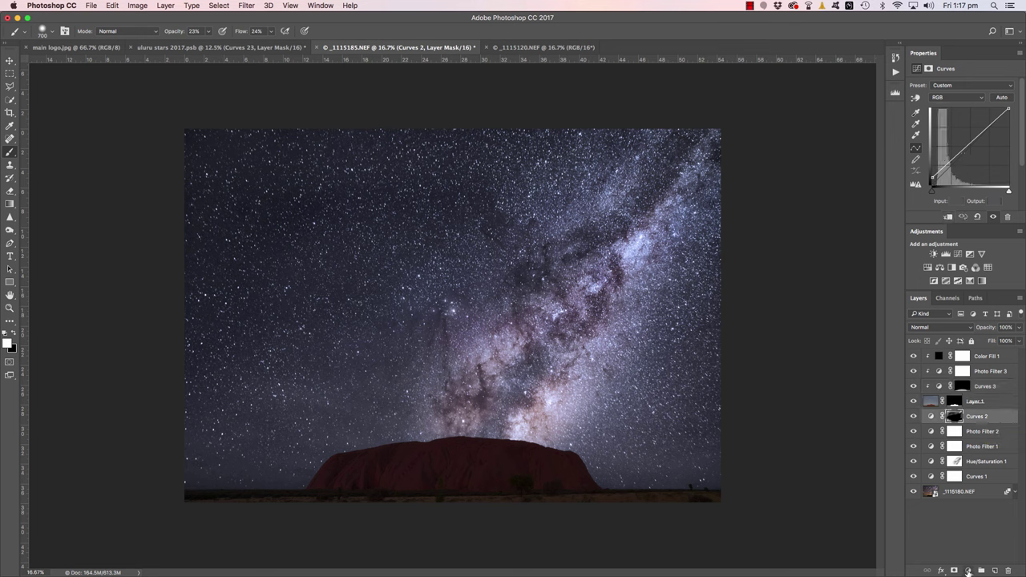
{"action": "left_click", "coordinate": [968, 572]}
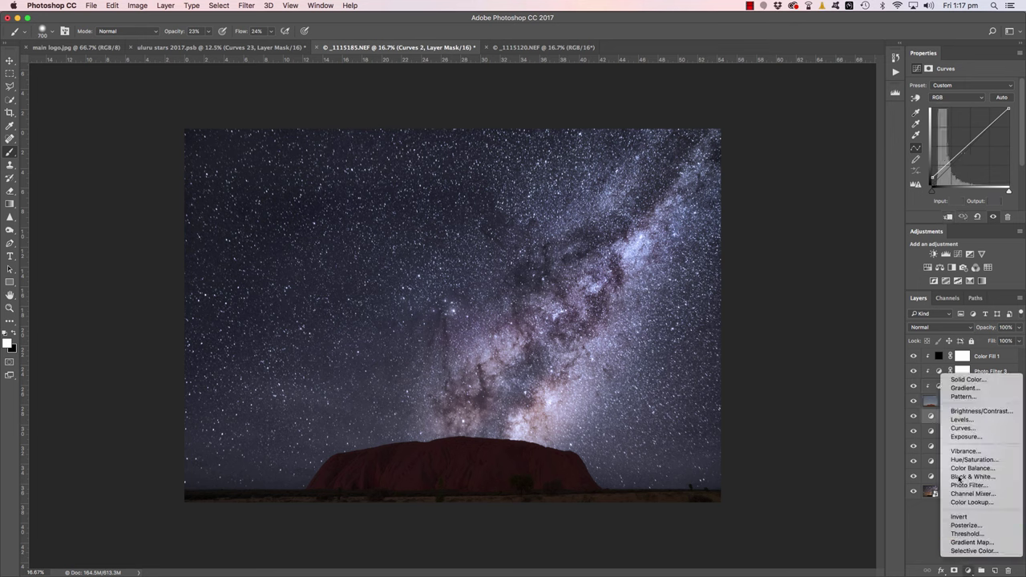
{"action": "left_click", "coordinate": [962, 431]}
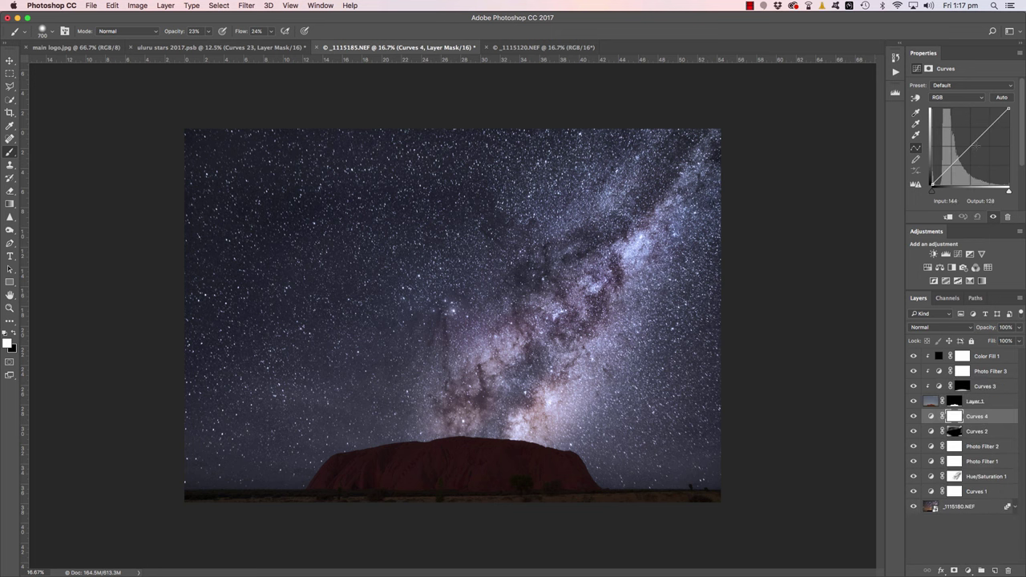
{"action": "left_click_drag", "start_coordinate": [975, 148], "coordinate": [977, 151]}
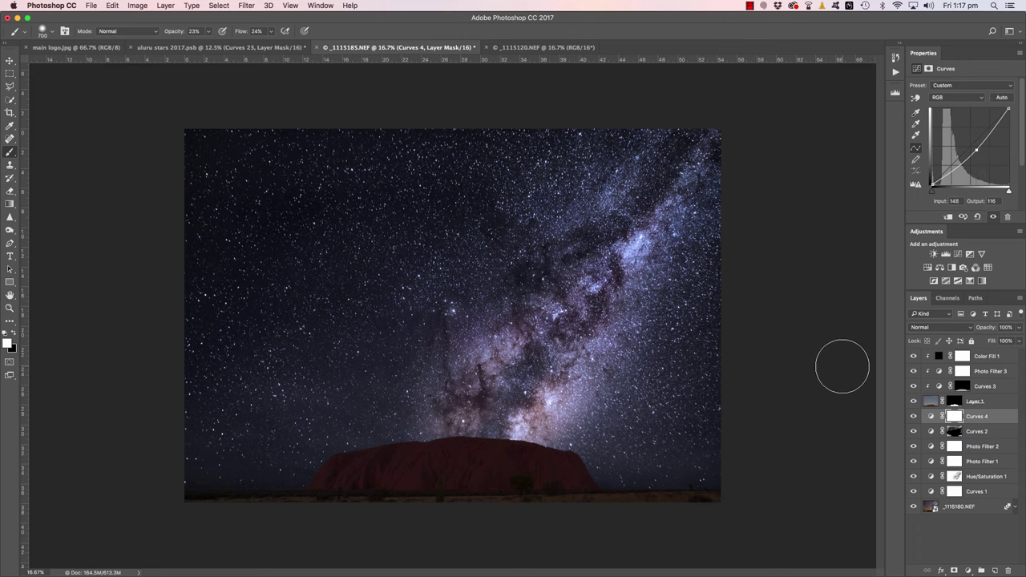
Invert the darkening Curves mask to black and paint white across the upper sky with a 2200 px brush.
{"action": "key", "text": "super+i"}
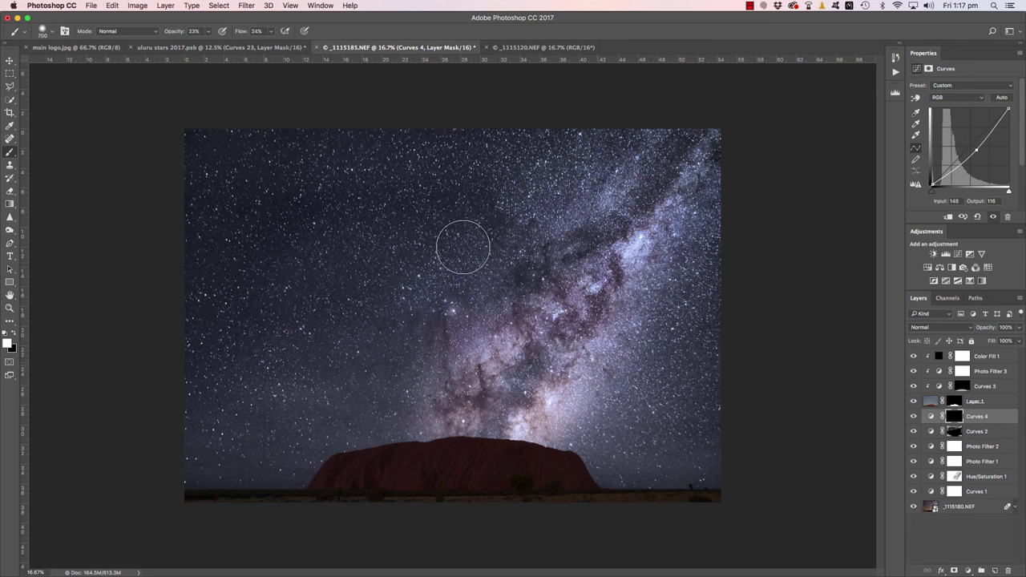
{"action": "key", "text": "bracketright"}
{"action": "key", "text": "bracketright"}
{"action": "key", "text": "bracketright"}
{"action": "key", "text": "bracketright"}
{"action": "key", "text": "bracketright"}
{"action": "key", "text": "bracketright"}
{"action": "key", "text": "bracketright"}
{"action": "key", "text": "bracketright"}
{"action": "key", "text": "bracketright"}
{"action": "key", "text": "bracketright"}
{"action": "key", "text": "bracketright"}
{"action": "key", "text": "bracketright"}
{"action": "key", "text": "bracketright"}
{"action": "key", "text": "bracketright"}
{"action": "key", "text": "bracketright"}
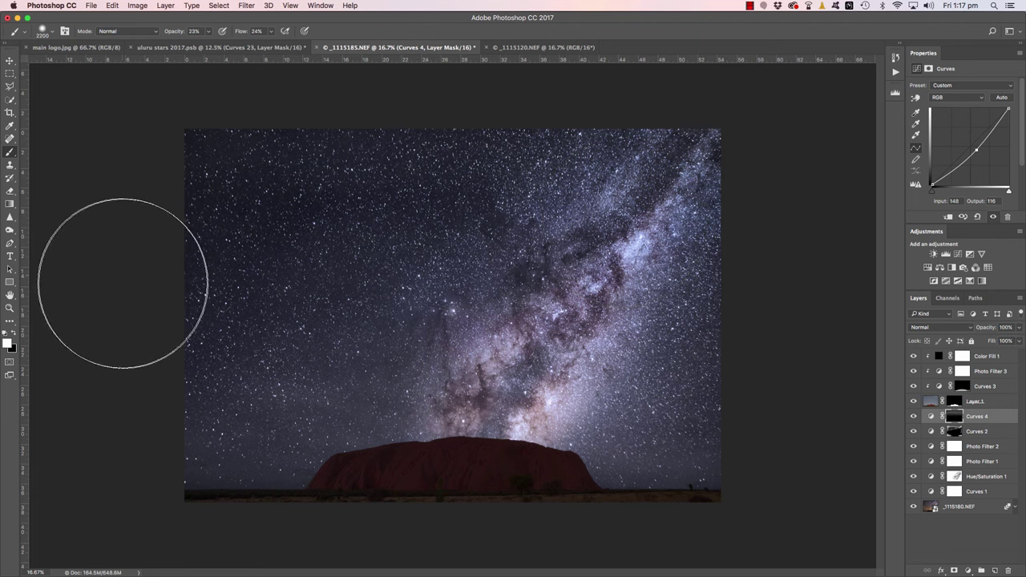
Paint more white over the upper left sky on the darkening Curves mask, reducing the brush to 600 px for finer areas.
{"action": "key", "text": "bracketleft"}
{"action": "key", "text": "bracketleft"}
{"action": "key", "text": "bracketleft"}
{"action": "key", "text": "bracketleft"}
{"action": "key", "text": "bracketleft"}
{"action": "key", "text": "bracketleft"}
{"action": "key", "text": "bracketleft"}
{"action": "key", "text": "bracketleft"}
{"action": "key", "text": "bracketleft"}
{"action": "key", "text": "bracketleft"}
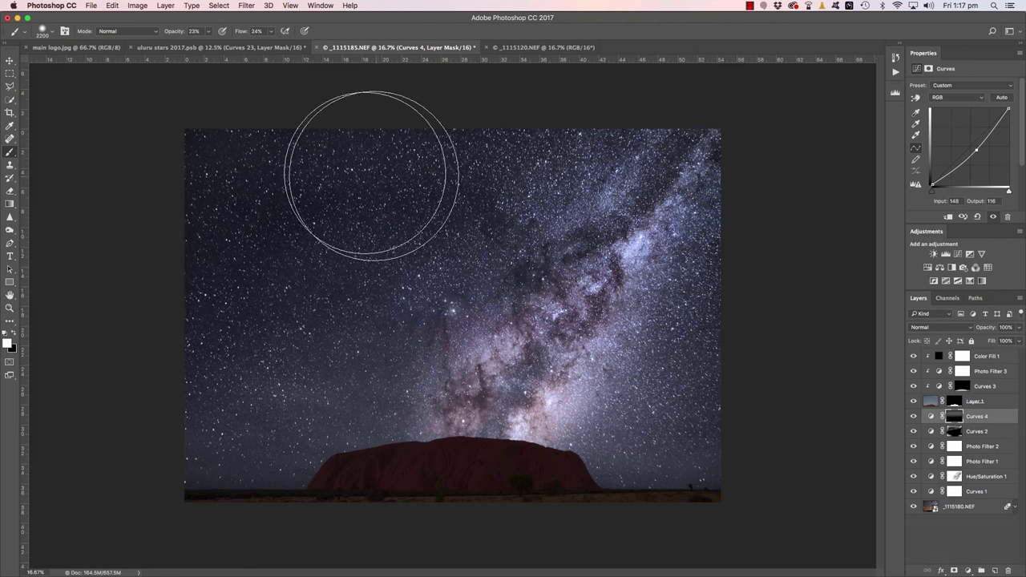
{"action": "key", "text": "bracketleft"}
{"action": "key", "text": "bracketleft"}
{"action": "key", "text": "bracketleft"}
{"action": "key", "text": "bracketleft"}
{"action": "key", "text": "bracketleft"}
{"action": "key", "text": "bracketleft"}
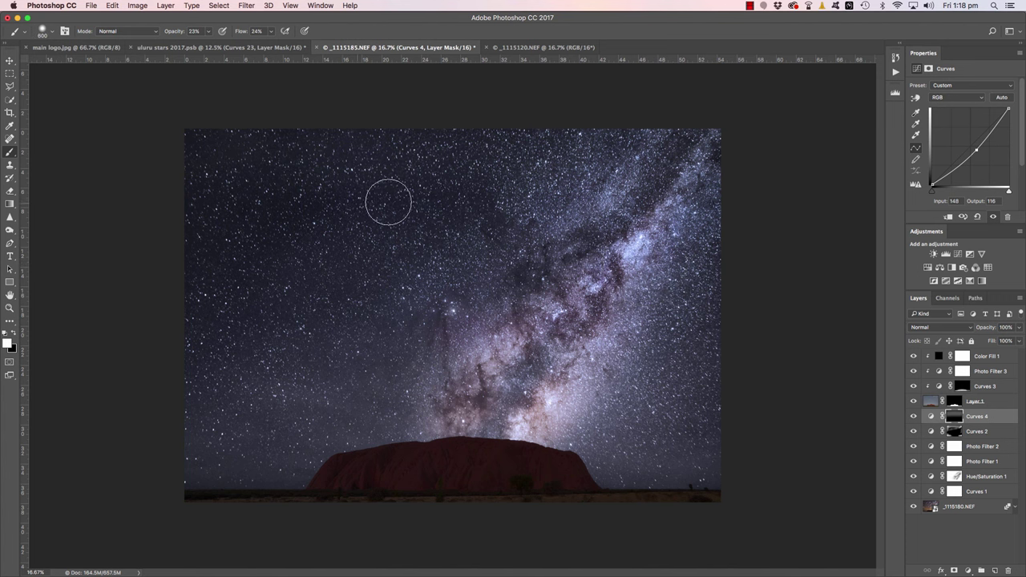
{"action": "key", "text": "bracketright"}
{"action": "key", "text": "bracketright"}
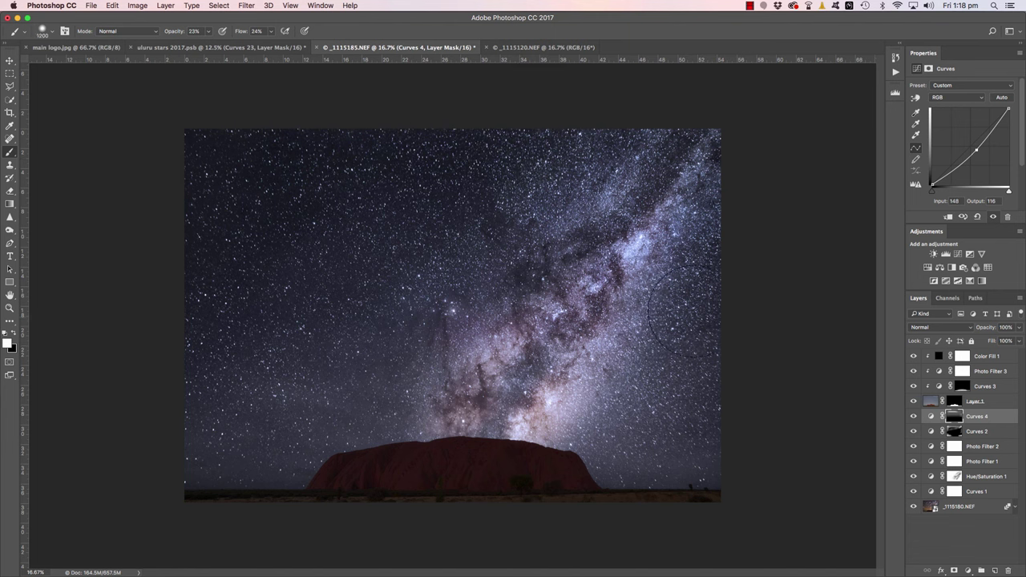
Brush white with a 1200 px brush on the darkening Curves mask over the sky above the rock and beside the Milky Way.
{"action": "key", "text": "bracketright"}
{"action": "key", "text": "bracketright"}
{"action": "key", "text": "bracketright"}
{"action": "key", "text": "bracketright"}
{"action": "mouse_move", "coordinate": [351, 430]}
{"action": "left_mouse_down"}
{"action": "mouse_move", "coordinate": [561, 425]}
{"action": "mouse_move", "coordinate": [481, 416]}
{"action": "left_mouse_up"}
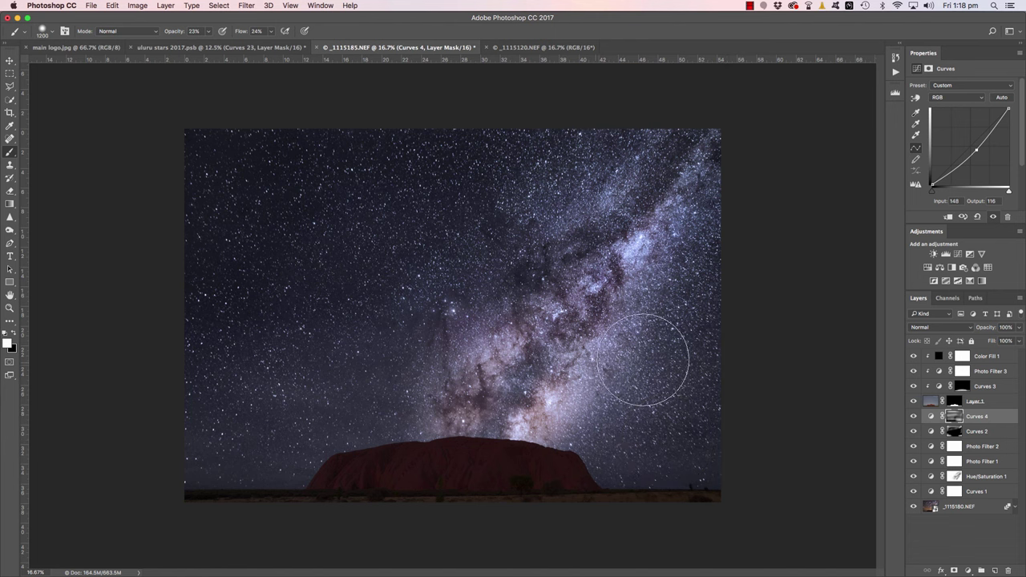
{"action": "left_click_drag", "start_coordinate": [344, 401], "coordinate": [270, 332]}
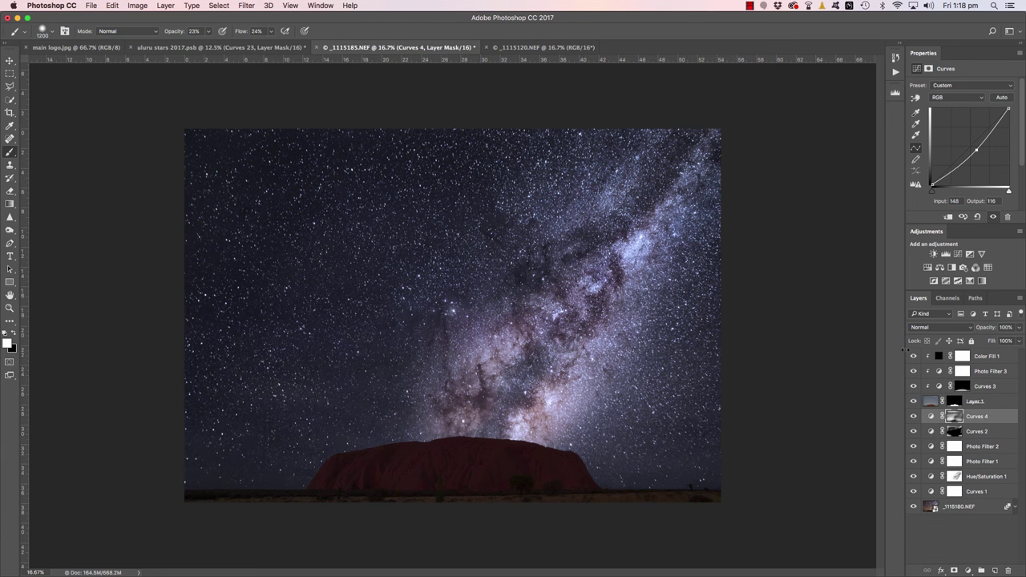
Stamp all visible layers into a new layer above Color Fill 1 and choose the Burn Tool.
{"action": "left_click", "coordinate": [938, 356]}
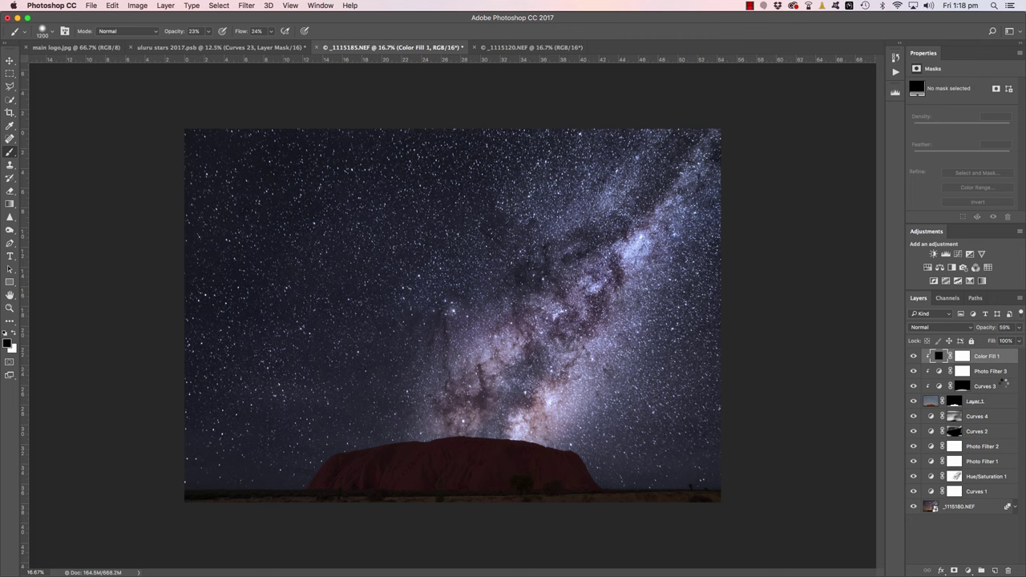
{"action": "key", "text": "super+alt+shift+e"}
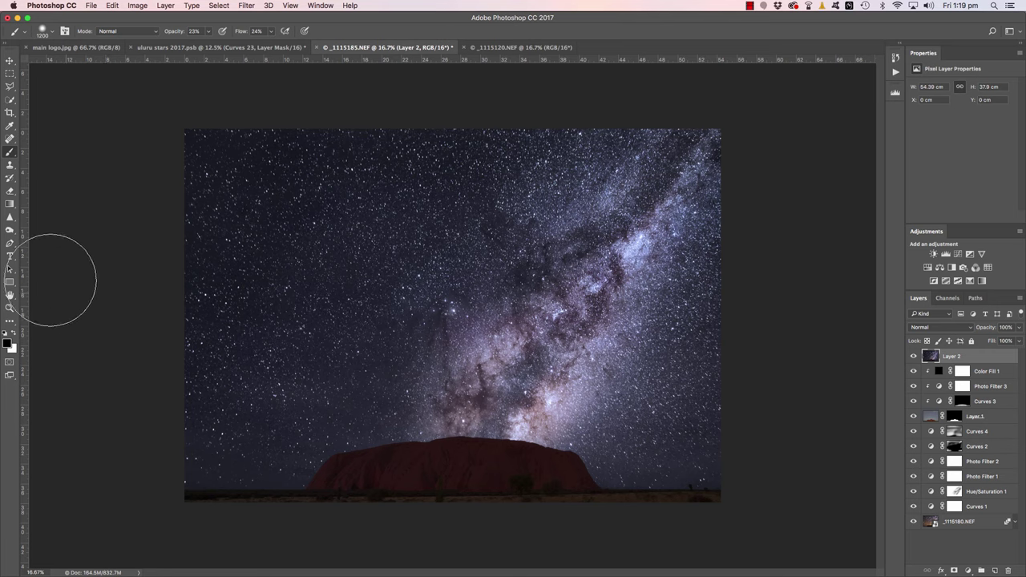
{"action": "left_click", "coordinate": [10, 230]}
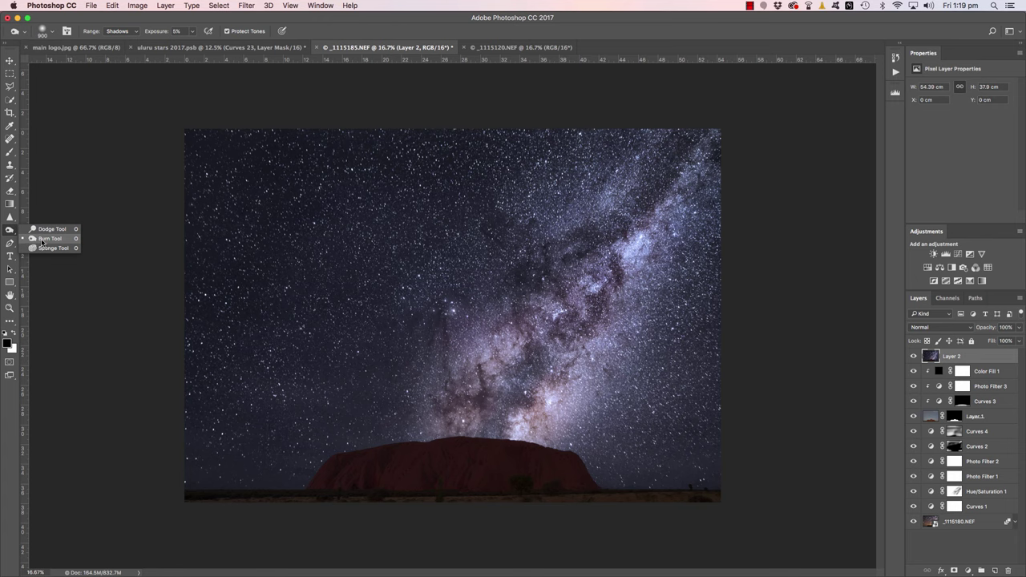
Burn the shadows along the Milky Way at 5% exposure with a 900 px brush, and enlarge the brush to 1800 px.
{"action": "left_click", "coordinate": [42, 238]}
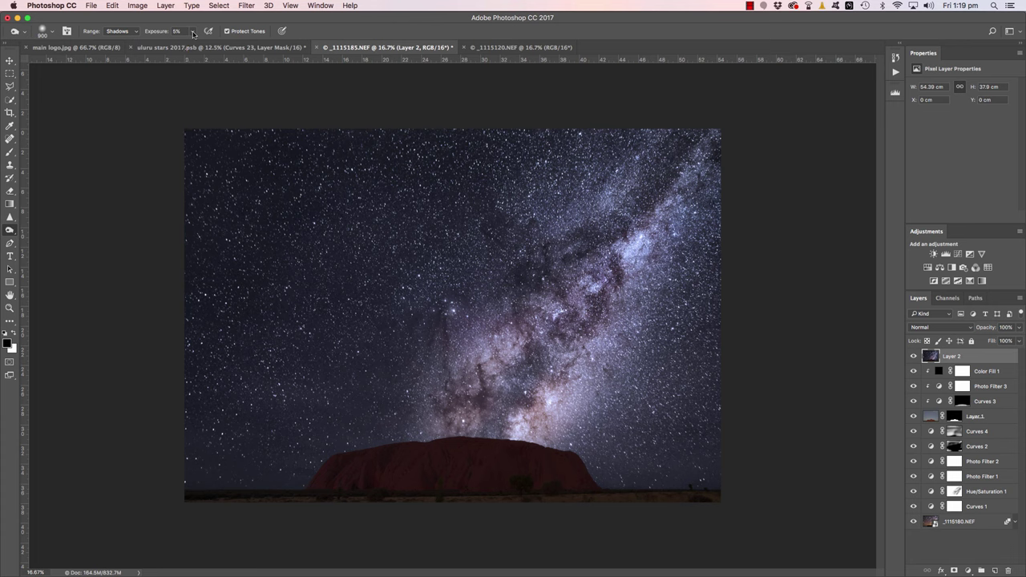
{"action": "key", "text": "BackSpace"}
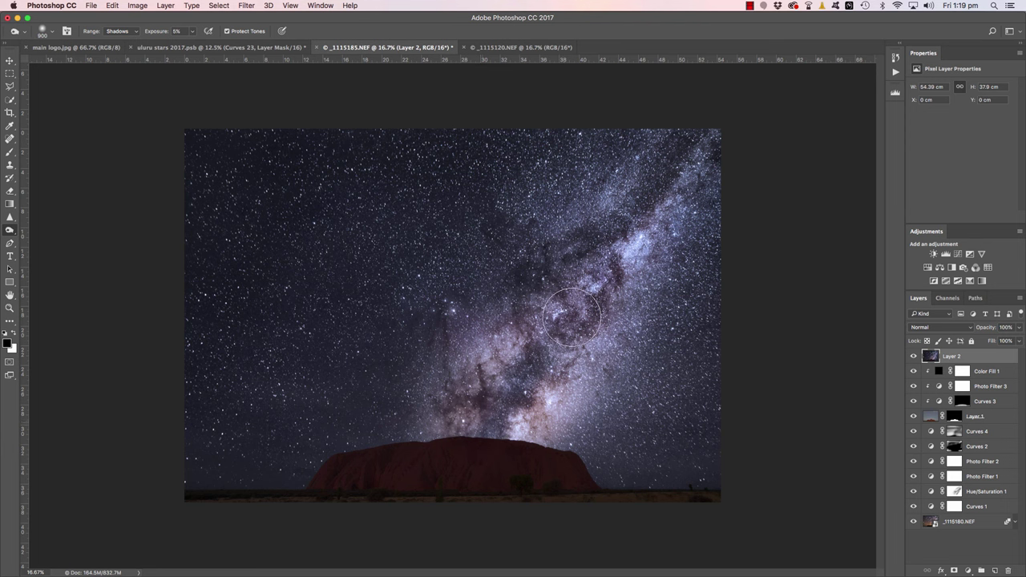
{"action": "mouse_move", "coordinate": [647, 267]}
{"action": "left_mouse_down"}
{"action": "mouse_move", "coordinate": [603, 301]}
{"action": "mouse_move", "coordinate": [565, 282]}
{"action": "mouse_move", "coordinate": [411, 416]}
{"action": "mouse_move", "coordinate": [455, 403]}
{"action": "mouse_move", "coordinate": [395, 406]}
{"action": "mouse_move", "coordinate": [462, 419]}
{"action": "mouse_move", "coordinate": [558, 397]}
{"action": "mouse_move", "coordinate": [548, 424]}
{"action": "mouse_move", "coordinate": [571, 391]}
{"action": "left_mouse_up"}
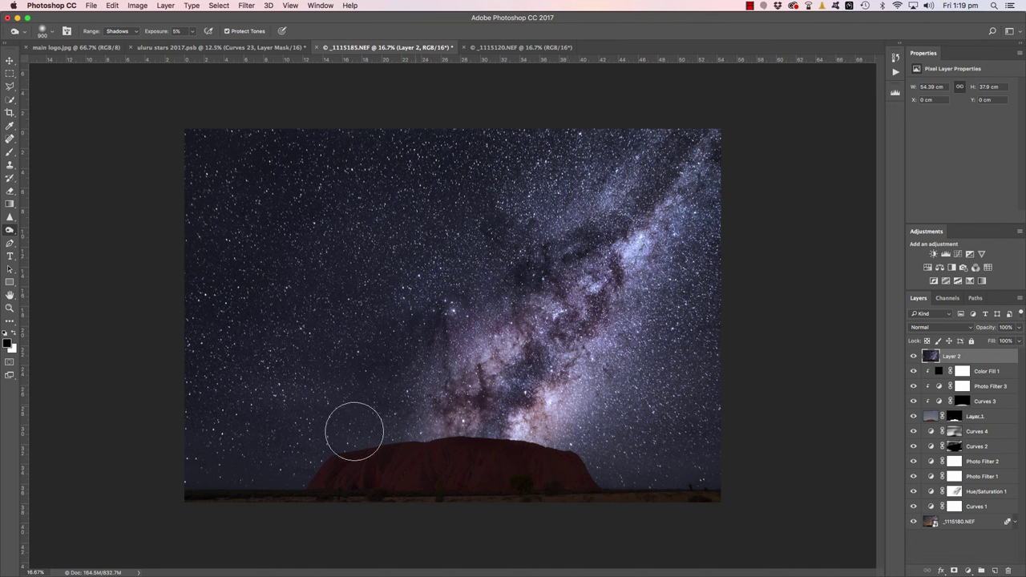
{"action": "key", "text": "bracketright"}
{"action": "key", "text": "bracketright"}
{"action": "key", "text": "bracketright"}
{"action": "key", "text": "bracketright"}
{"action": "key", "text": "bracketright"}
{"action": "key", "text": "bracketright"}
{"action": "key", "text": "bracketright"}
{"action": "key", "text": "bracketright"}
{"action": "key", "text": "bracketright"}
Dodge the midtones of the Milky Way above the rock at 15% exposure with a 1200 px brush.
{"action": "right_click", "coordinate": [10, 231]}
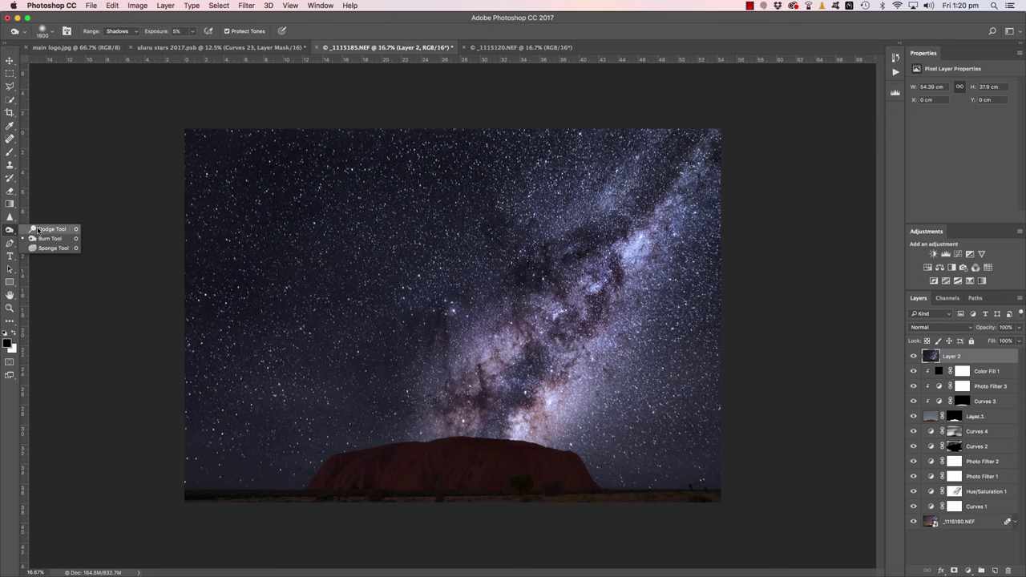
{"action": "left_click", "coordinate": [40, 230]}
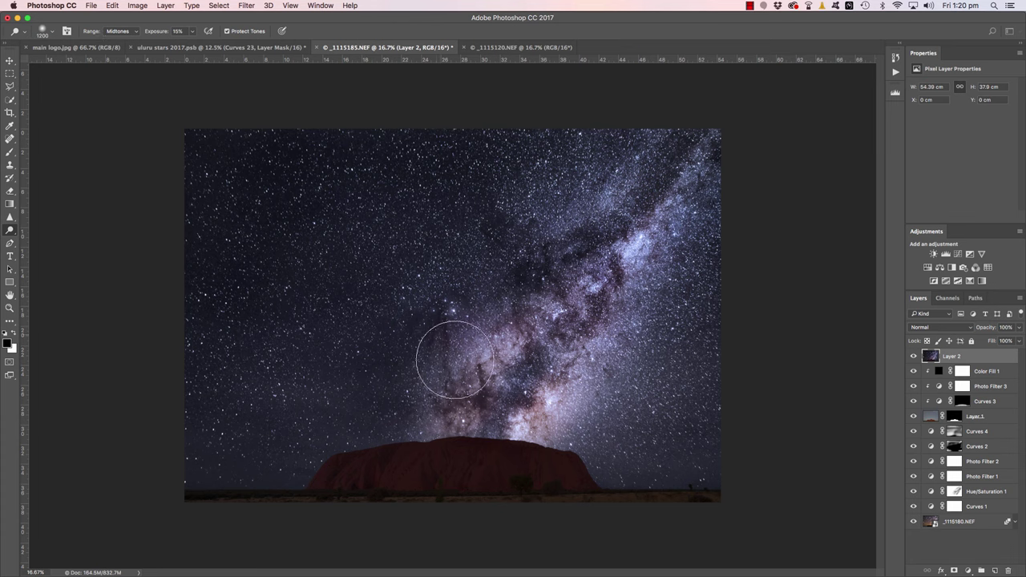
{"action": "mouse_move", "coordinate": [433, 389]}
{"action": "left_mouse_down"}
{"action": "mouse_move", "coordinate": [458, 332]}
{"action": "mouse_move", "coordinate": [489, 337]}
{"action": "mouse_move", "coordinate": [449, 401]}
{"action": "mouse_move", "coordinate": [465, 377]}
{"action": "left_mouse_up"}
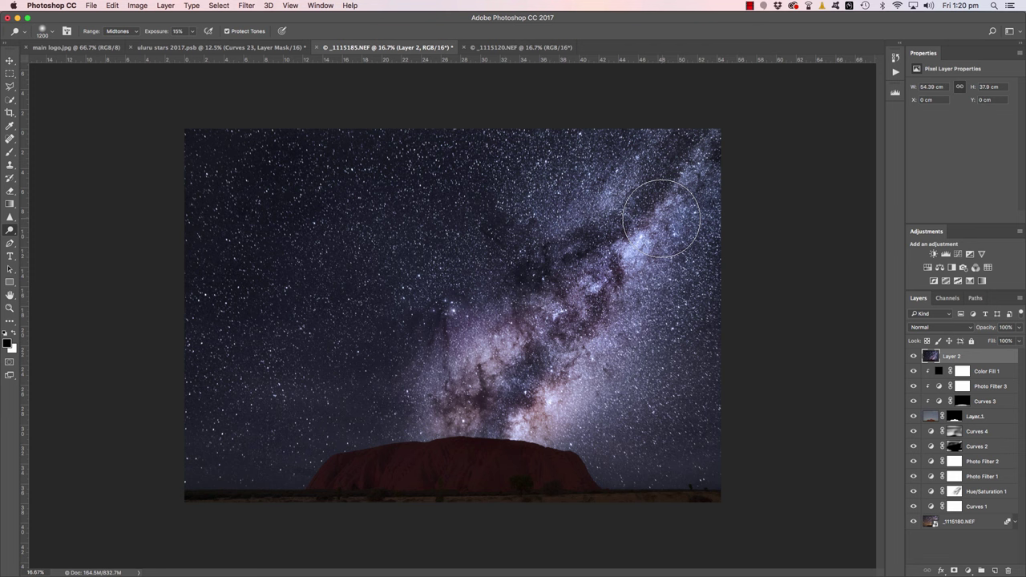
Compare the image with and without the dodged and burned Layer 2.
{"action": "left_click", "coordinate": [914, 357]}
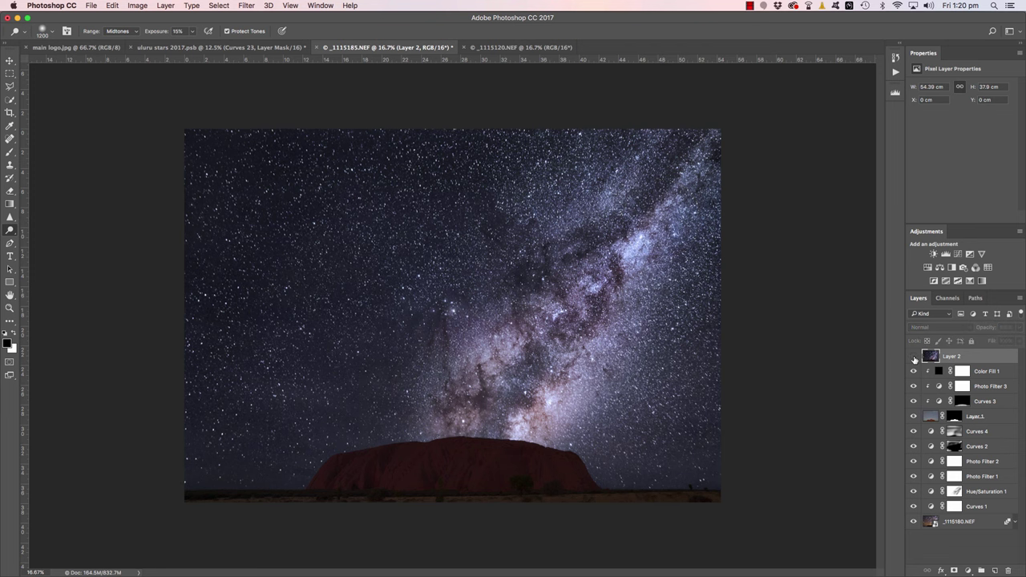
{"action": "left_click", "coordinate": [914, 357]}
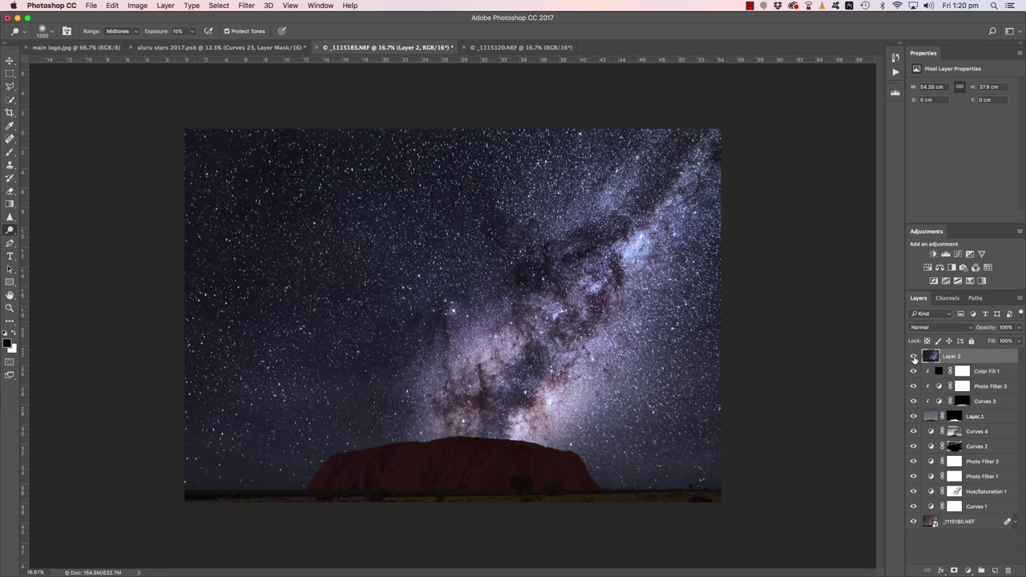
{"action": "left_click", "coordinate": [914, 357]}
{"action": "left_click", "coordinate": [914, 358]}
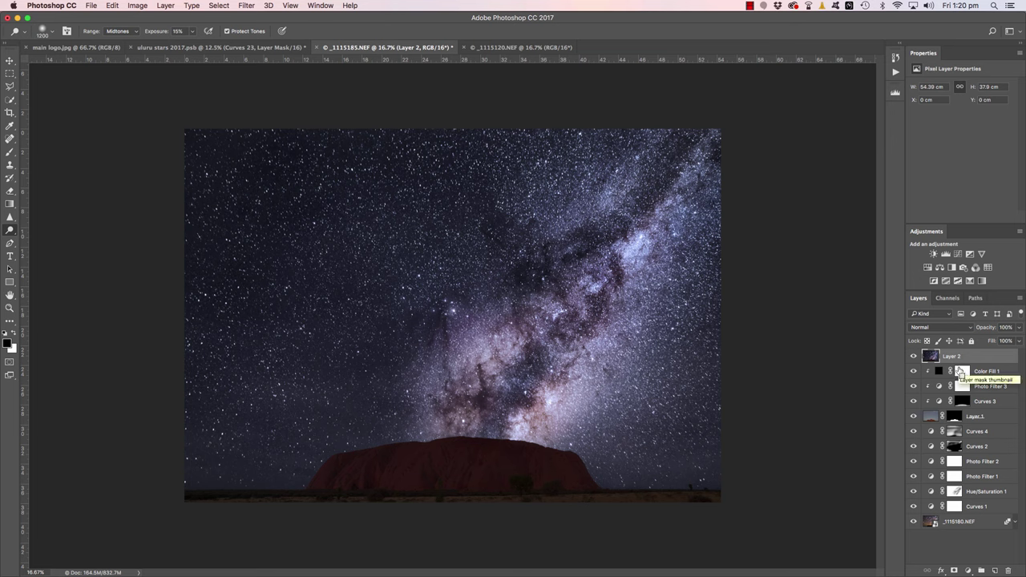
Duplicate Layer 2 and apply a Camera Raw filter to the copy with Clarity +24 and Exposure +0.25.
{"action": "key", "text": "super+j"}
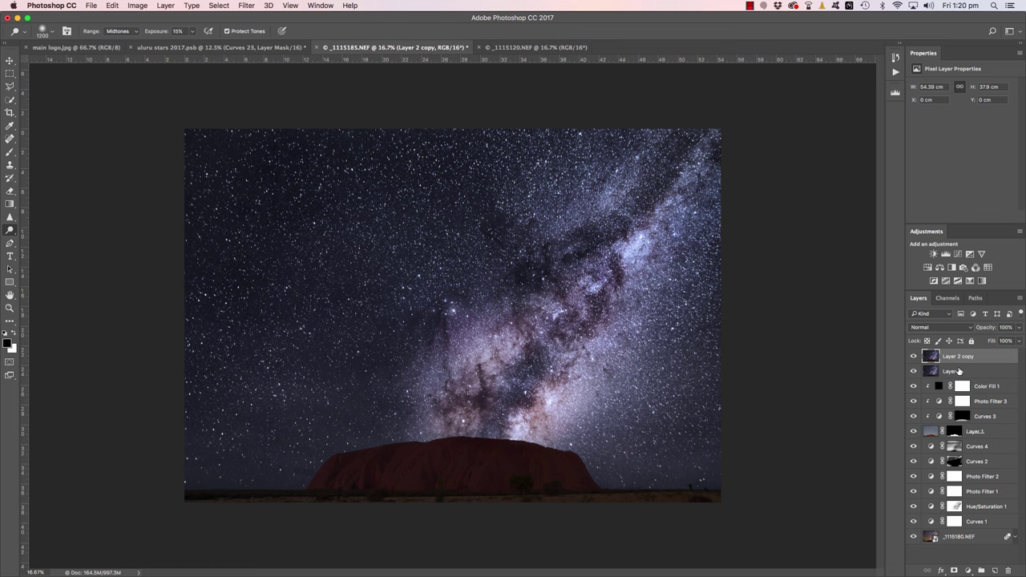
{"action": "left_click", "coordinate": [246, 6]}
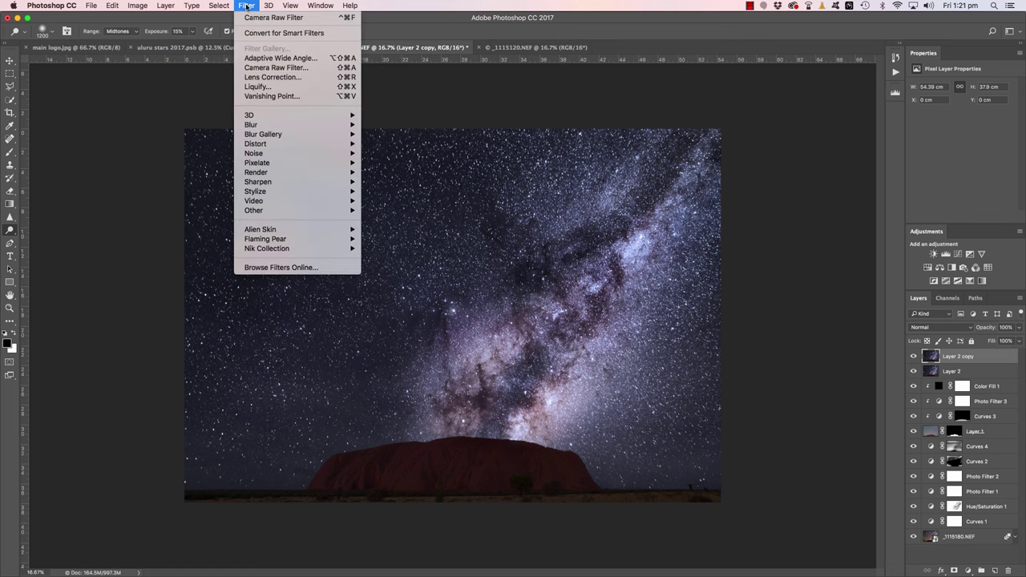
{"action": "left_click", "coordinate": [258, 69]}
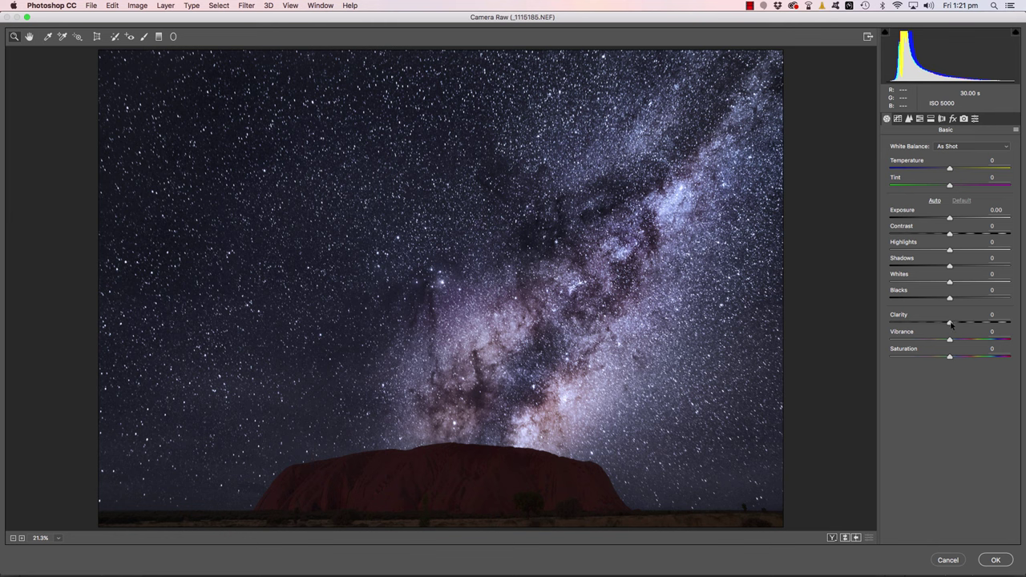
{"action": "left_click_drag", "start_coordinate": [960, 323], "coordinate": [963, 324]}
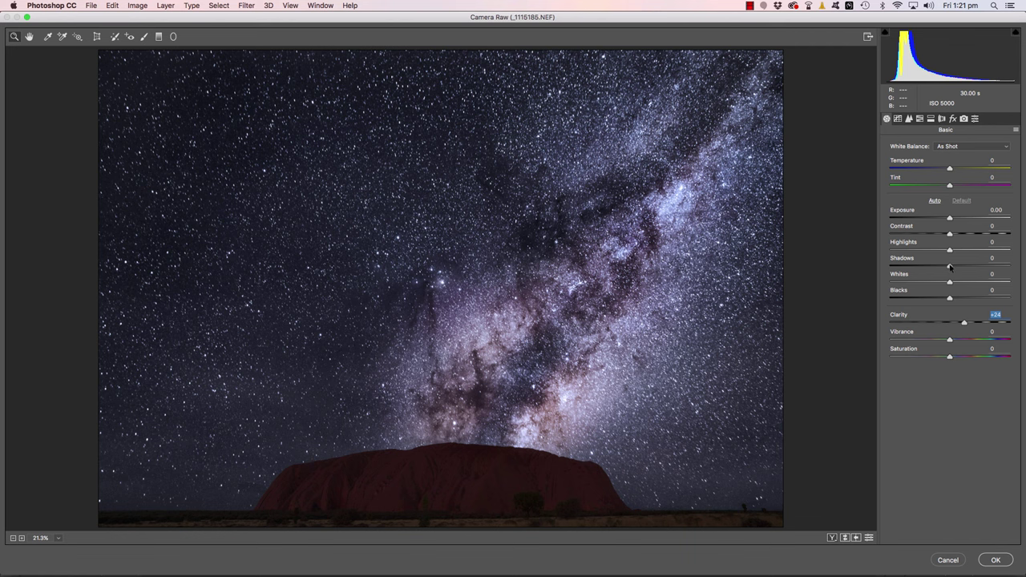
{"action": "left_click_drag", "start_coordinate": [950, 281], "coordinate": [965, 283]}
{"action": "double_click", "coordinate": [965, 283]}
{"action": "left_click_drag", "start_coordinate": [950, 219], "coordinate": [952, 219]}
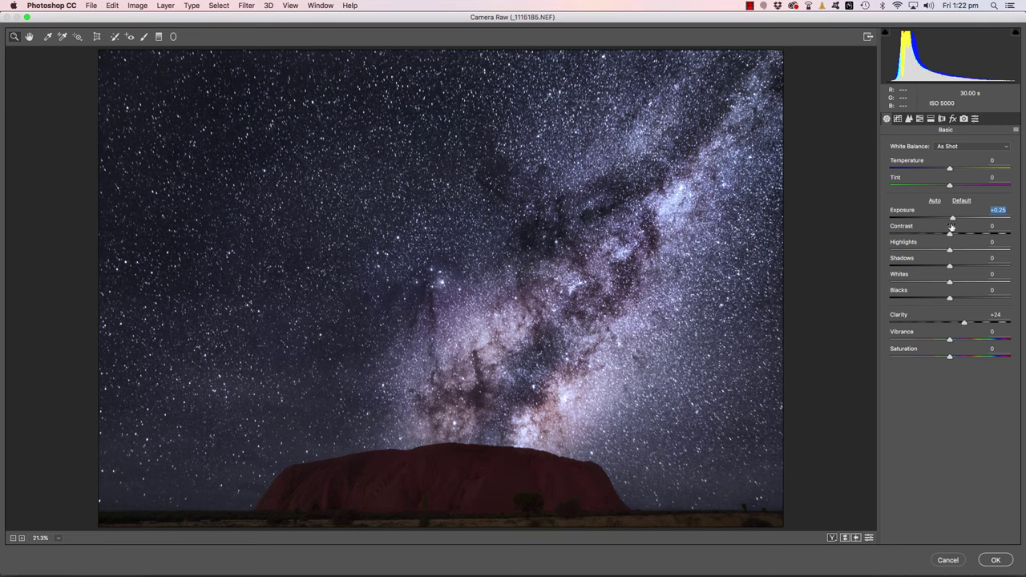
{"action": "left_click", "coordinate": [996, 559]}
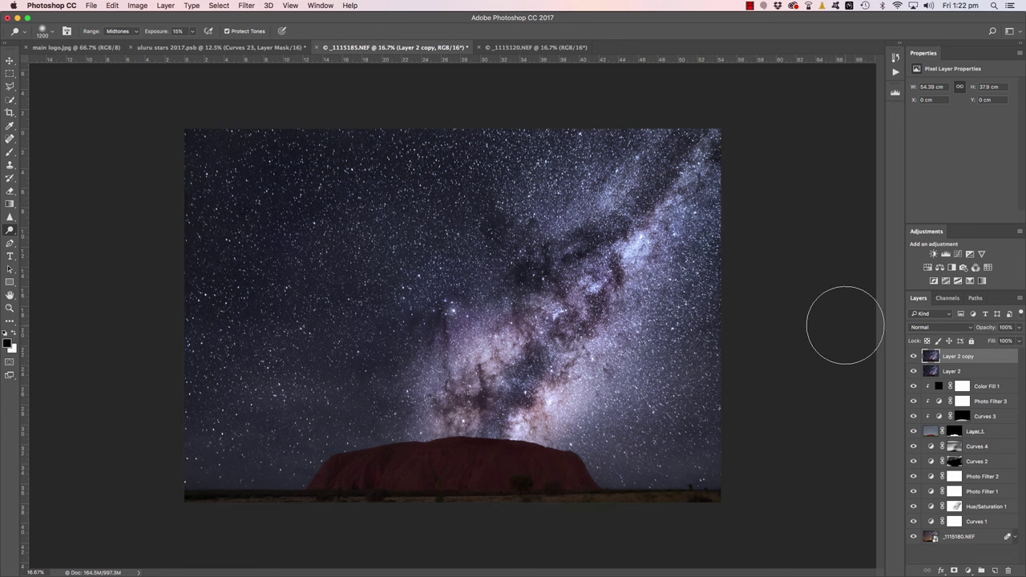
Compare the image with and without the Camera Raw filtered Layer 2 copy.
{"action": "left_click", "coordinate": [914, 357]}
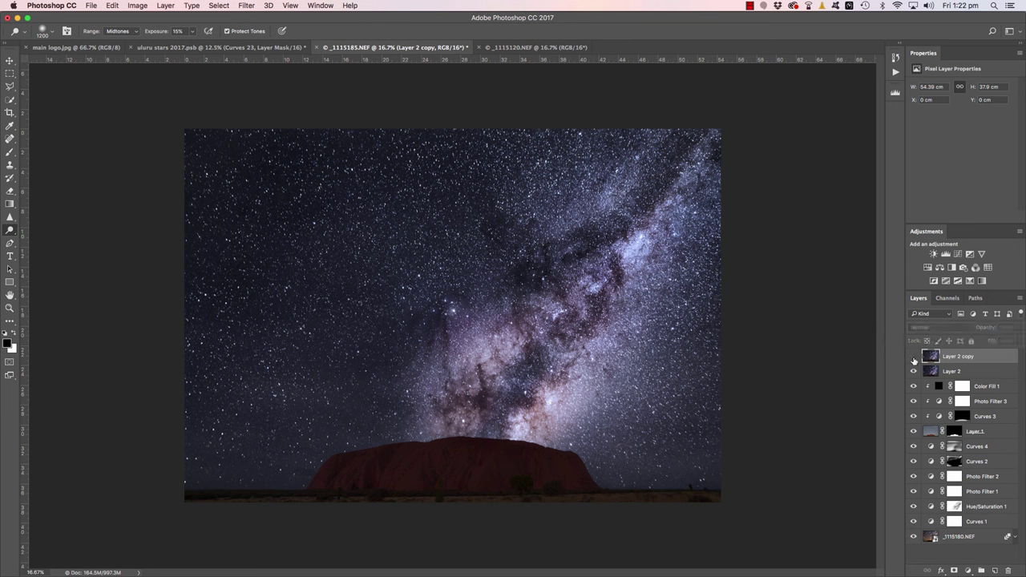
{"action": "left_click", "coordinate": [914, 358]}
{"action": "left_click", "coordinate": [914, 357]}
{"action": "left_click", "coordinate": [914, 358]}
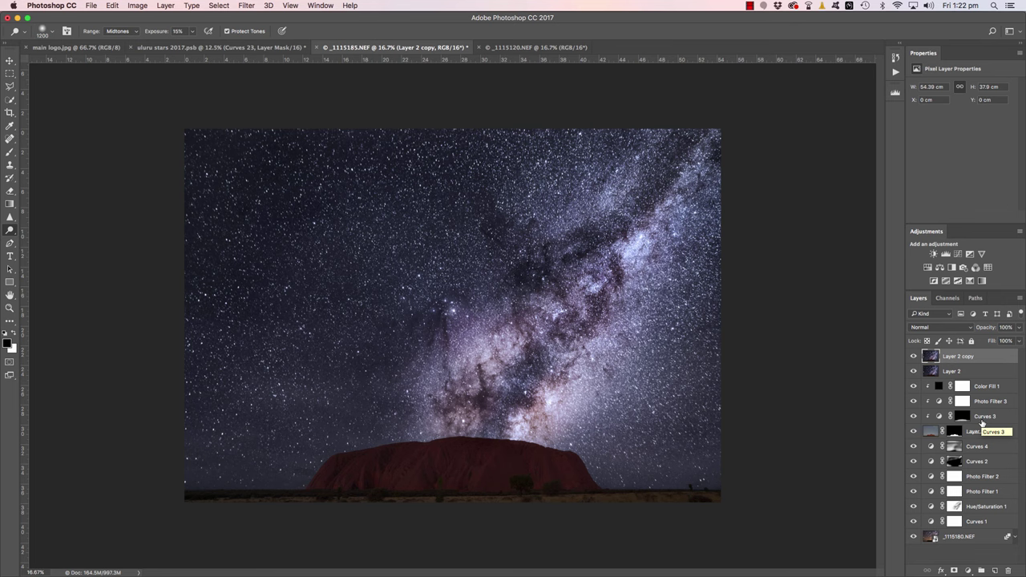
Add a Solid Color fill layer in purple 5c3c6c above Layer 2 copy and set its blend mode to Soft Light.
{"action": "left_click", "coordinate": [968, 570]}
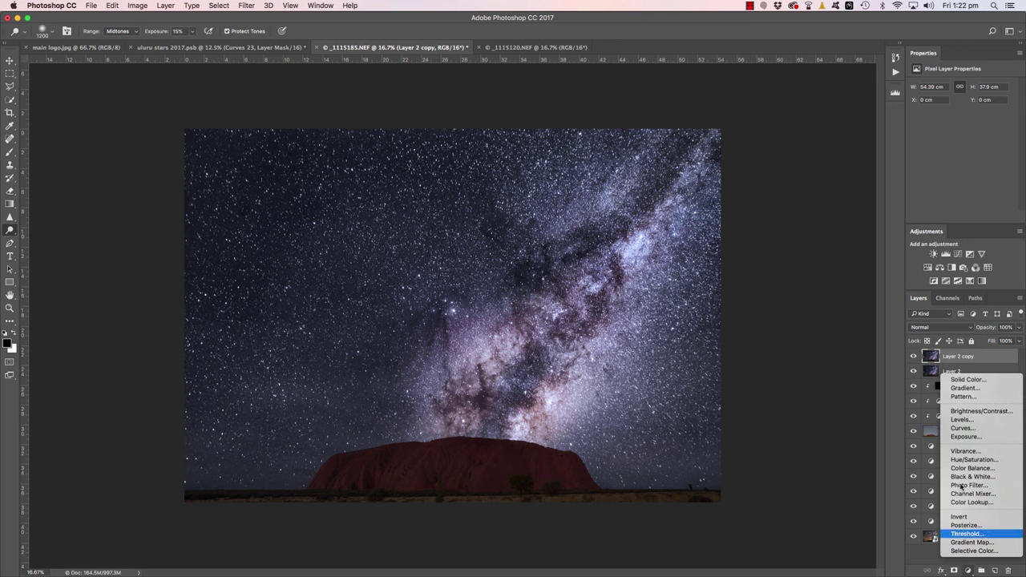
{"action": "left_click", "coordinate": [953, 381]}
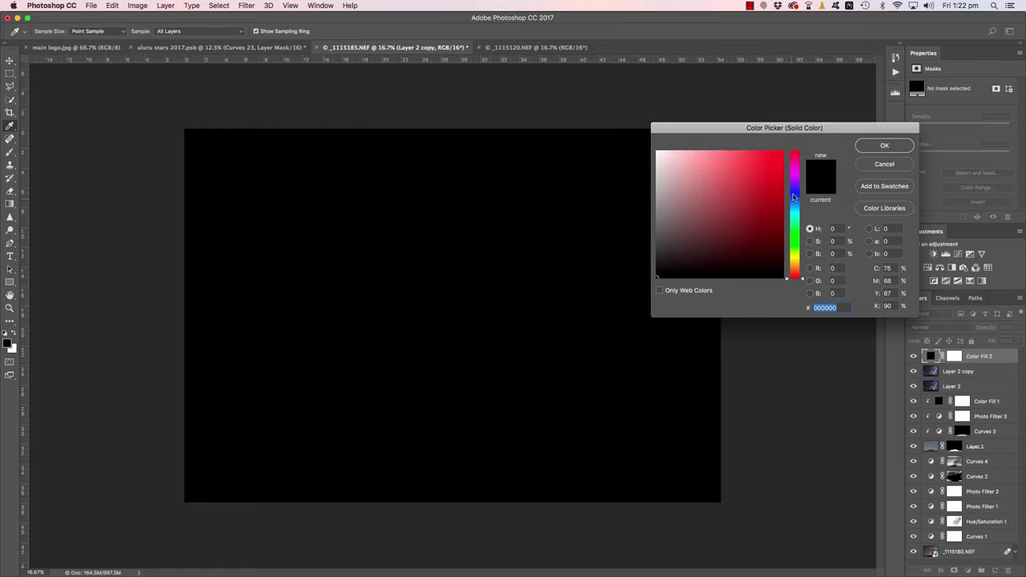
{"action": "left_click", "coordinate": [796, 181]}
{"action": "left_click", "coordinate": [711, 223]}
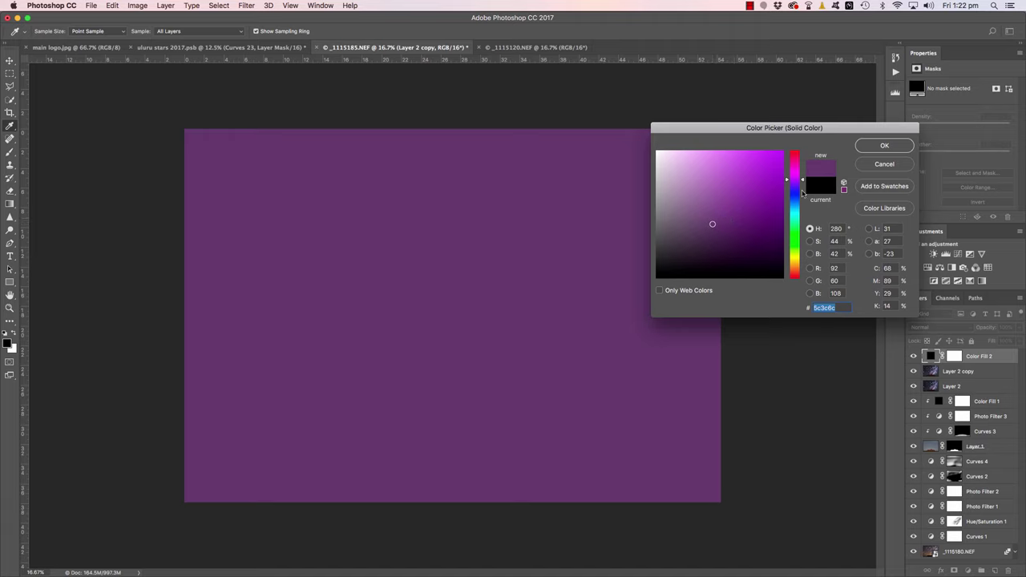
{"action": "left_click", "coordinate": [884, 146]}
{"action": "left_click", "coordinate": [940, 332]}
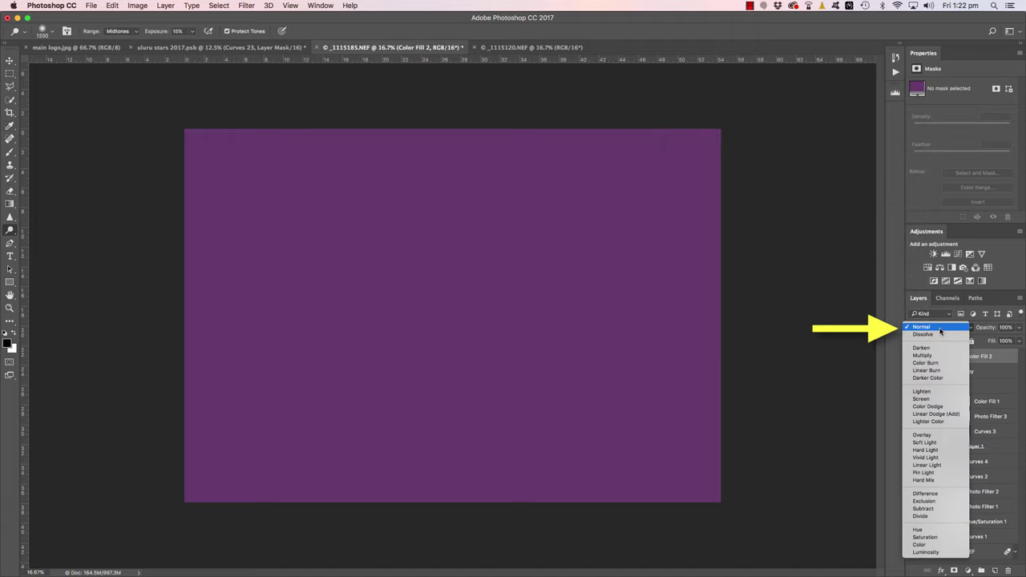
{"action": "left_click", "coordinate": [935, 443]}
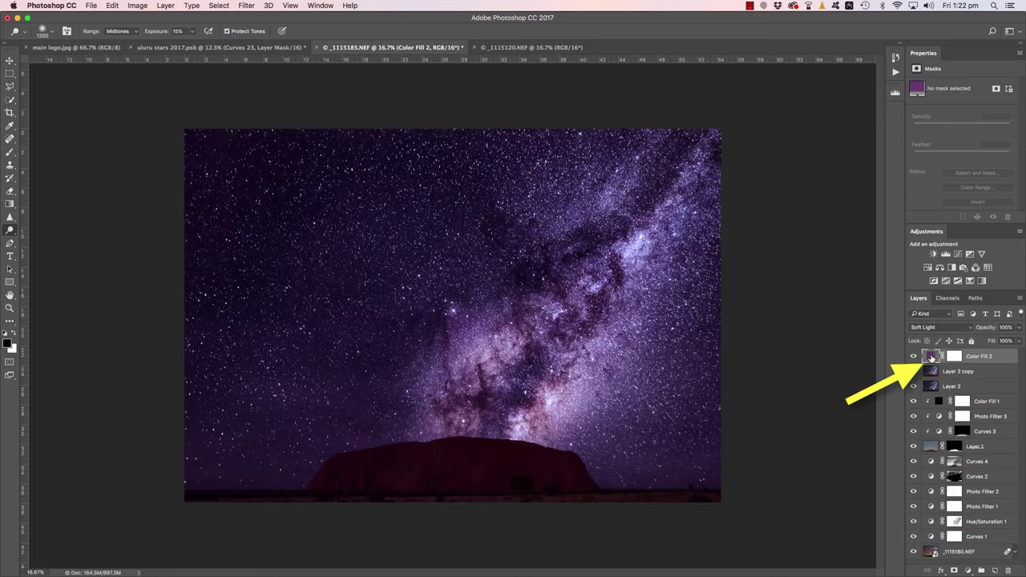
Mute the purple of Color Fill 2 to 17% saturation and 38% brightness after trying several lighter and darker shades.
{"action": "double_click", "coordinate": [932, 357]}
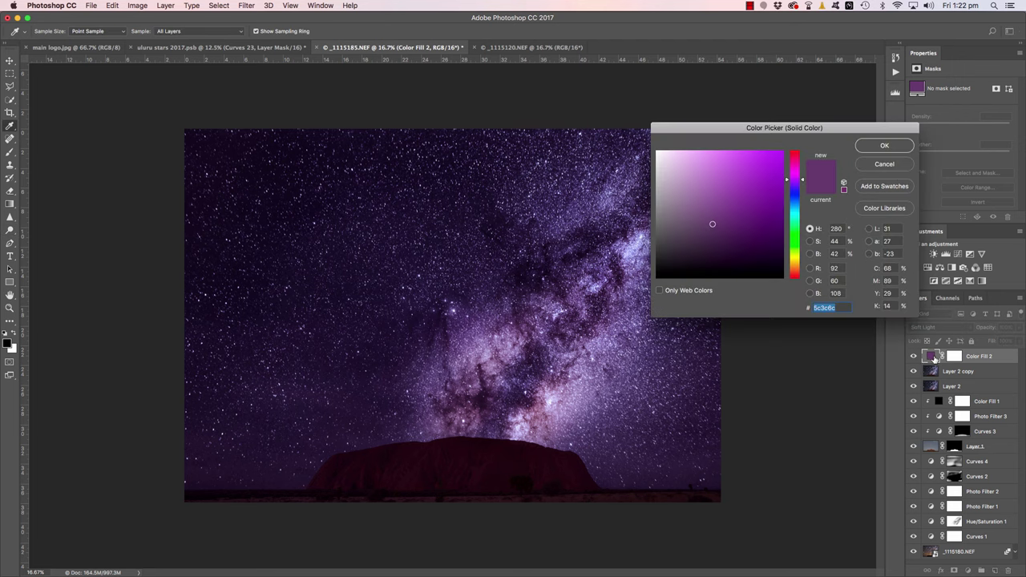
{"action": "left_click_drag", "start_coordinate": [813, 129], "coordinate": [920, 87]}
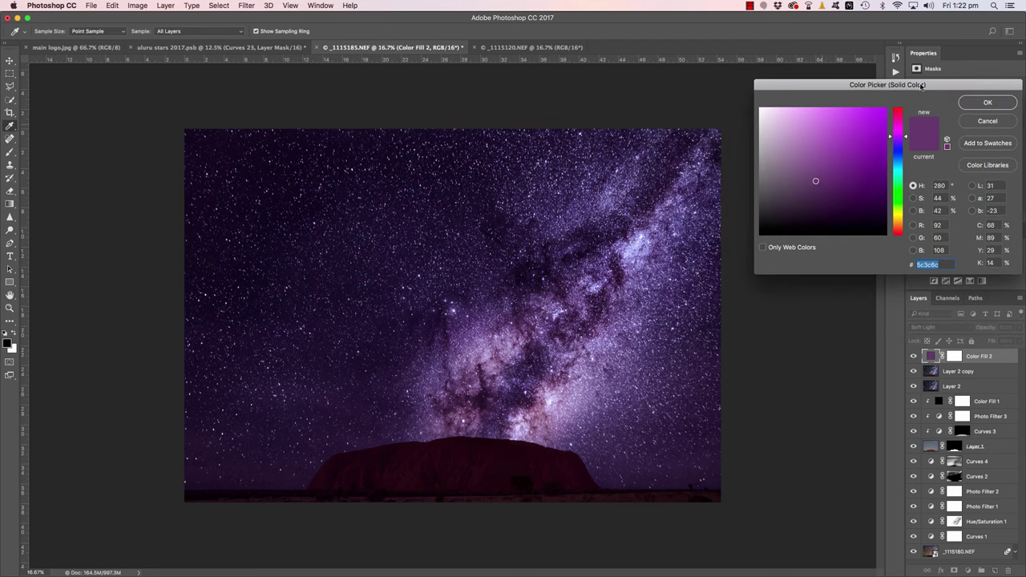
{"action": "left_click", "coordinate": [808, 152]}
{"action": "left_click", "coordinate": [786, 167]}
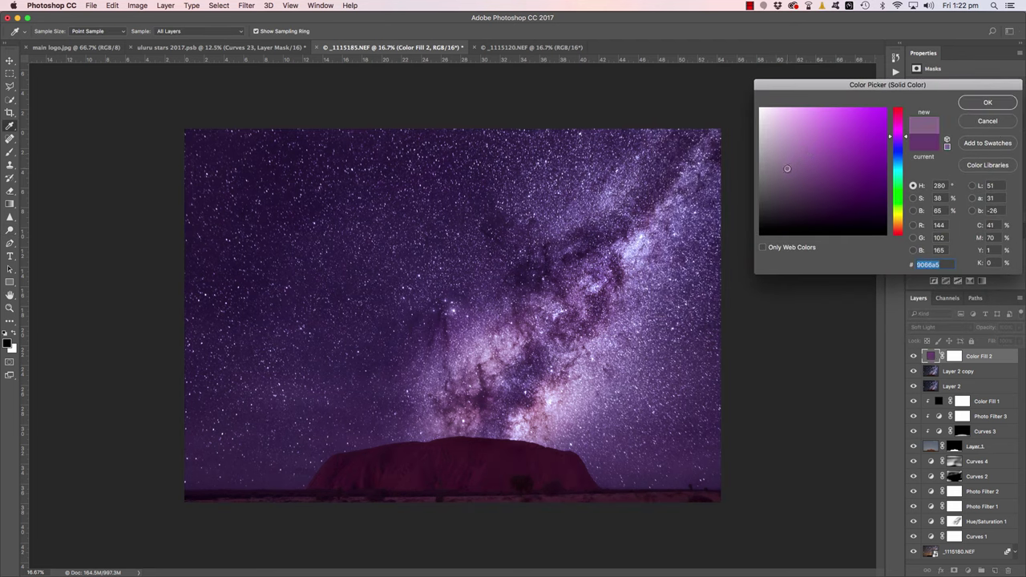
{"action": "left_click", "coordinate": [802, 200]}
{"action": "left_click", "coordinate": [781, 185]}
{"action": "left_click", "coordinate": [778, 173]}
{"action": "left_click", "coordinate": [781, 186]}
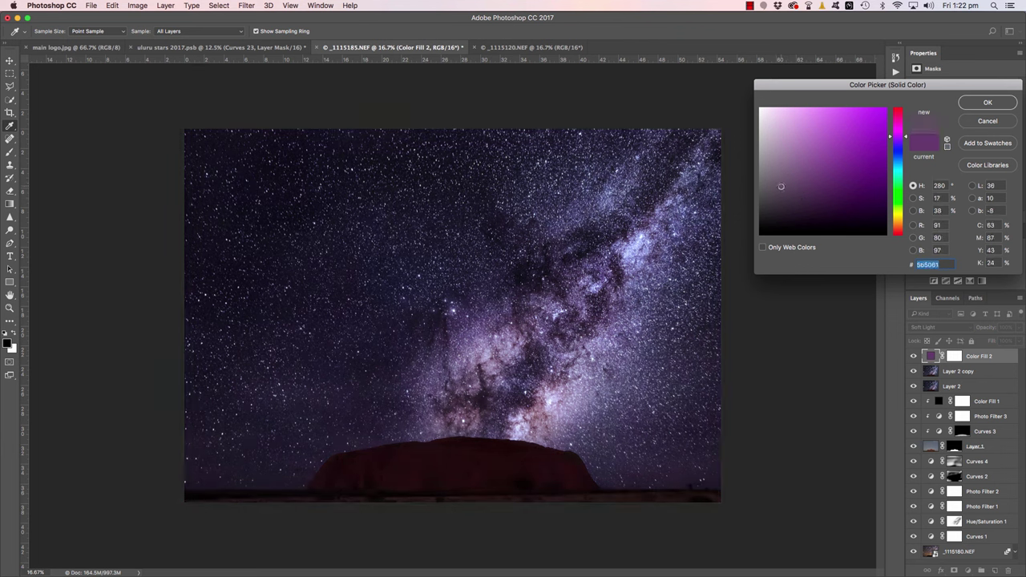
Shift the hue of Color Fill 2 to 274°, lighten the shade slightly and accept the color.
{"action": "left_click", "coordinate": [898, 148]}
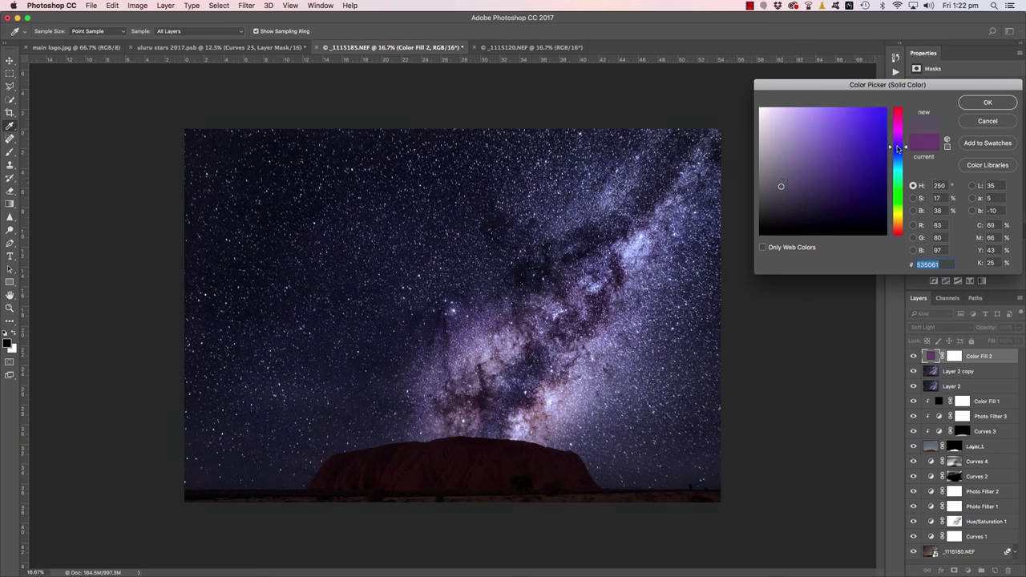
{"action": "left_click_drag", "start_coordinate": [899, 145], "coordinate": [899, 138]}
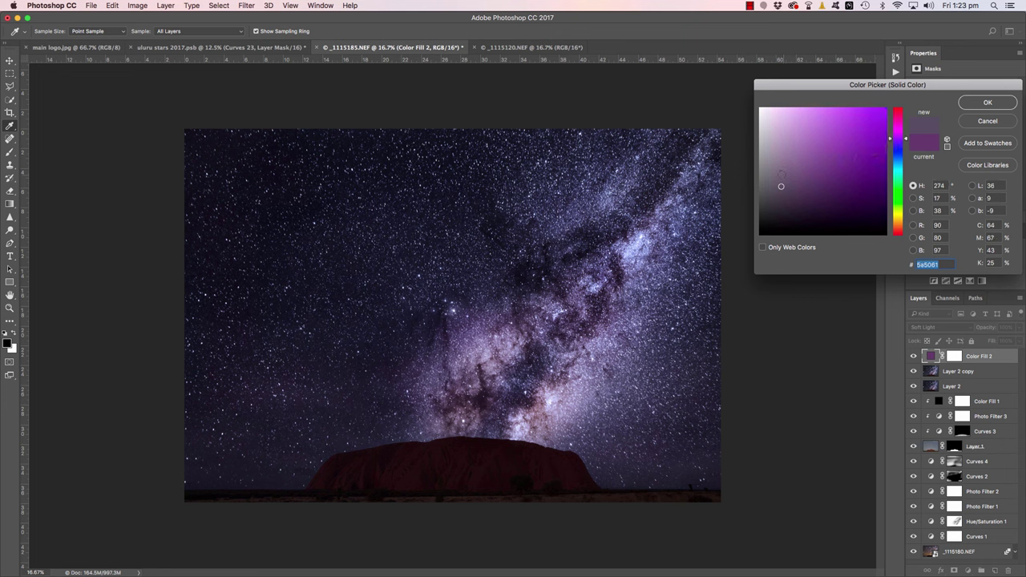
{"action": "left_click_drag", "start_coordinate": [780, 186], "coordinate": [780, 174]}
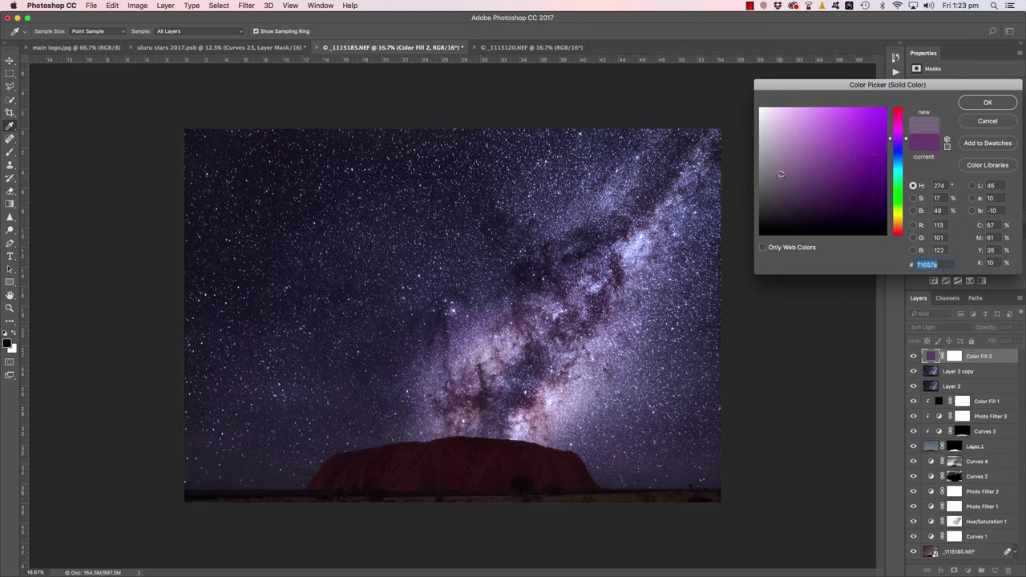
{"action": "left_click_drag", "start_coordinate": [781, 174], "coordinate": [780, 177]}
{"action": "left_click", "coordinate": [987, 103]}
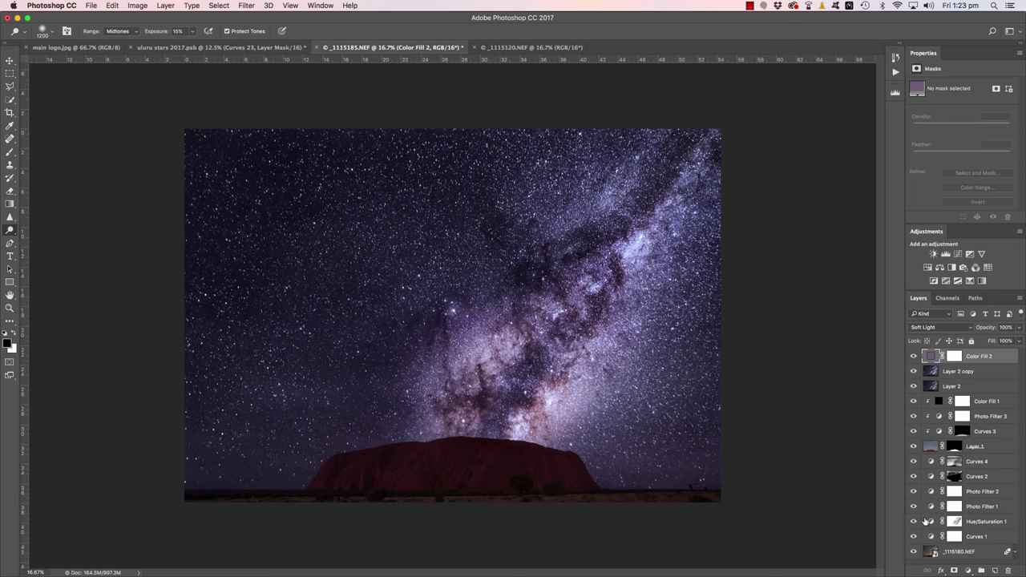
Add a Curves layer above Color Fill 2 with its midpoint lowered to input 142, output 109, and invert its mask to black.
{"action": "left_click", "coordinate": [967, 573]}
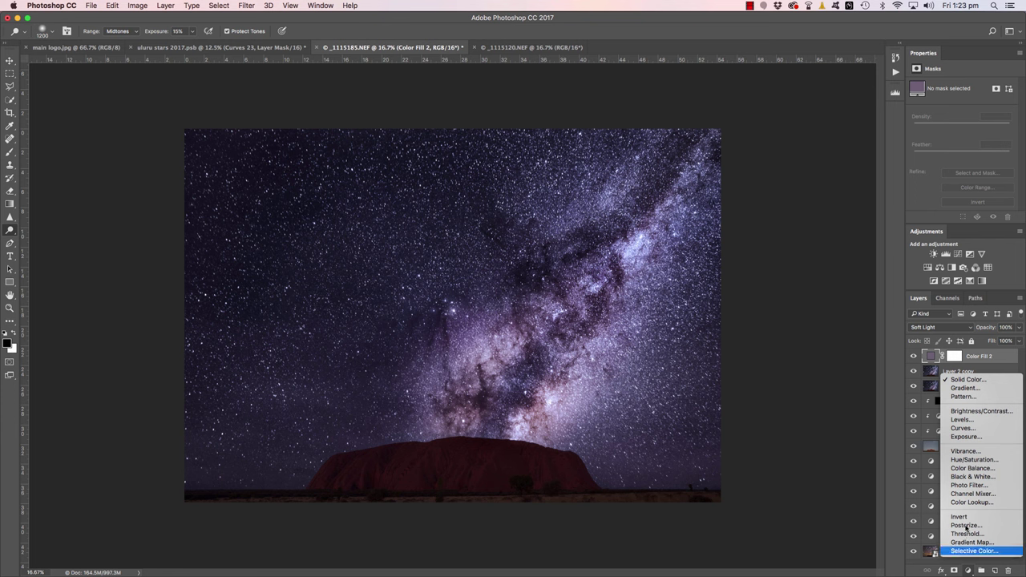
{"action": "left_click", "coordinate": [960, 429]}
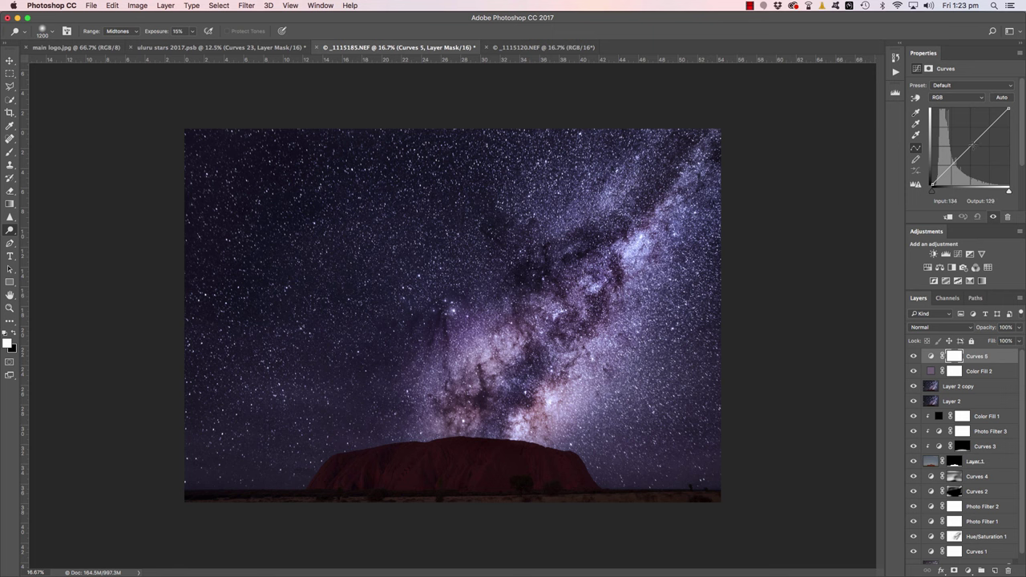
{"action": "left_click_drag", "start_coordinate": [971, 147], "coordinate": [974, 153]}
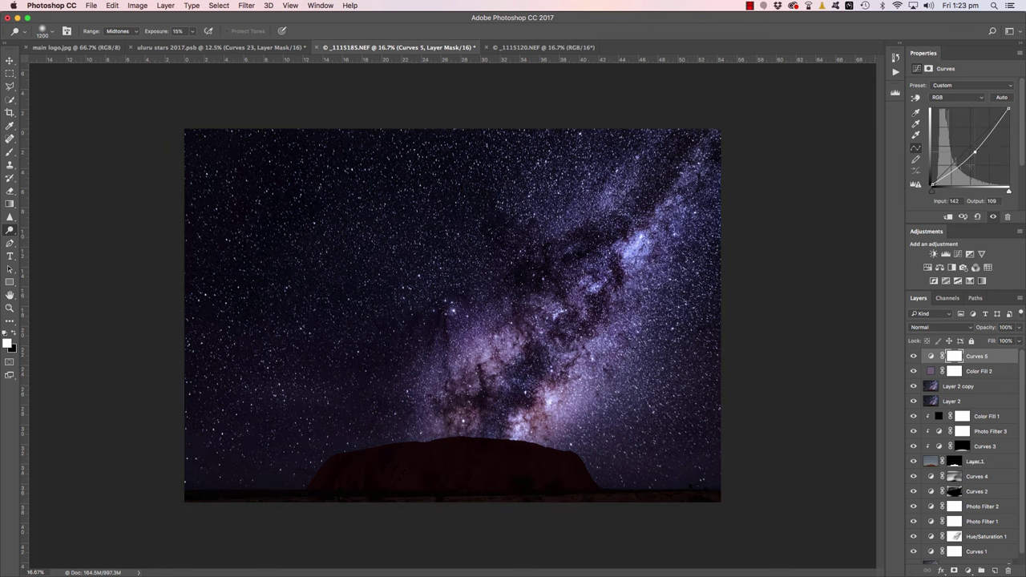
{"action": "key", "text": "super+i"}
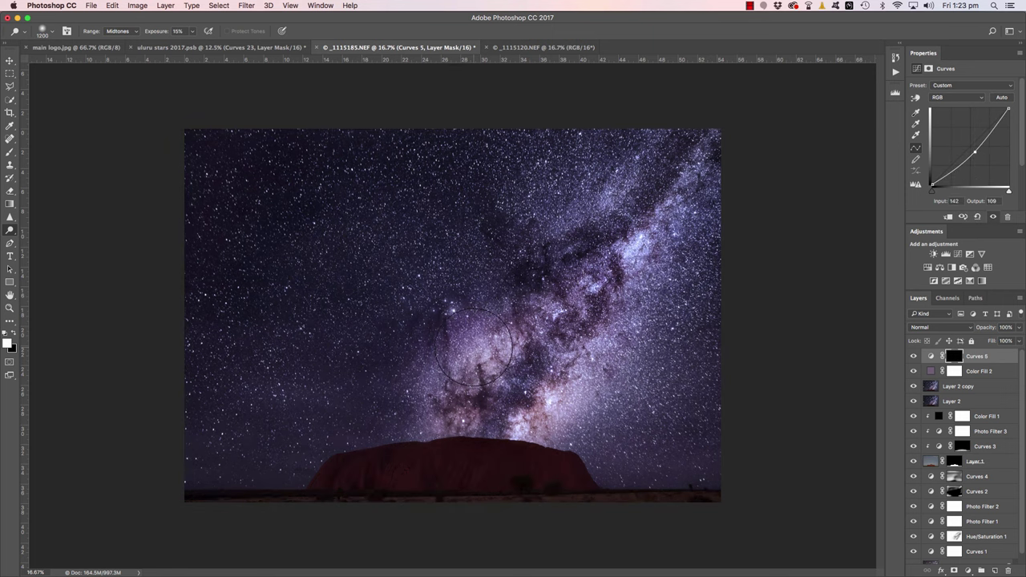
Switch to the Brush tool and set its opacity to 43% and flow to 41% for painting on the Curves 5 mask.
{"action": "key", "text": "bracketleft"}
{"action": "key", "text": "bracketleft"}
{"action": "key", "text": "bracketleft"}
{"action": "key", "text": "bracketleft"}
{"action": "key", "text": "bracketleft"}
{"action": "key", "text": "bracketleft"}
{"action": "key", "text": "bracketleft"}
{"action": "key", "text": "bracketleft"}
{"action": "key", "text": "bracketleft"}
{"action": "key", "text": "b"}
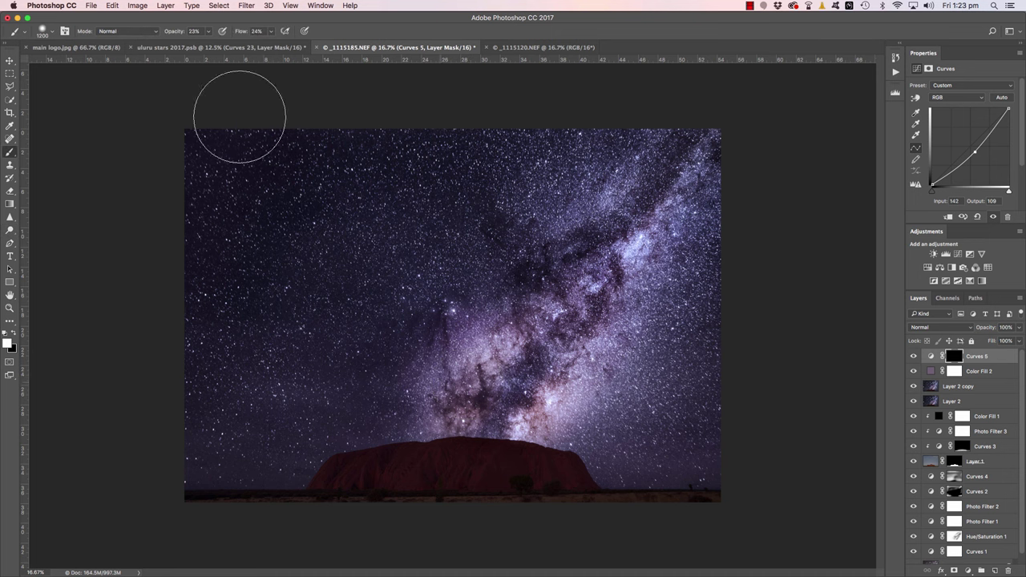
{"action": "left_click", "coordinate": [207, 32]}
{"action": "left_click_drag", "start_coordinate": [207, 43], "coordinate": [279, 42]}
{"action": "left_click", "coordinate": [271, 32]}
Reduce the brush size to 200 and paint white on the Curves 5 mask along the ground strip below Uluru, then swap the colors.
{"action": "key", "text": "bracketleft"}
{"action": "key", "text": "bracketleft"}
{"action": "key", "text": "bracketleft"}
{"action": "key", "text": "bracketleft"}
{"action": "key", "text": "bracketleft"}
{"action": "key", "text": "bracketleft"}
{"action": "key", "text": "bracketleft"}
{"action": "key", "text": "bracketleft"}
{"action": "key", "text": "bracketleft"}
{"action": "key", "text": "bracketleft"}
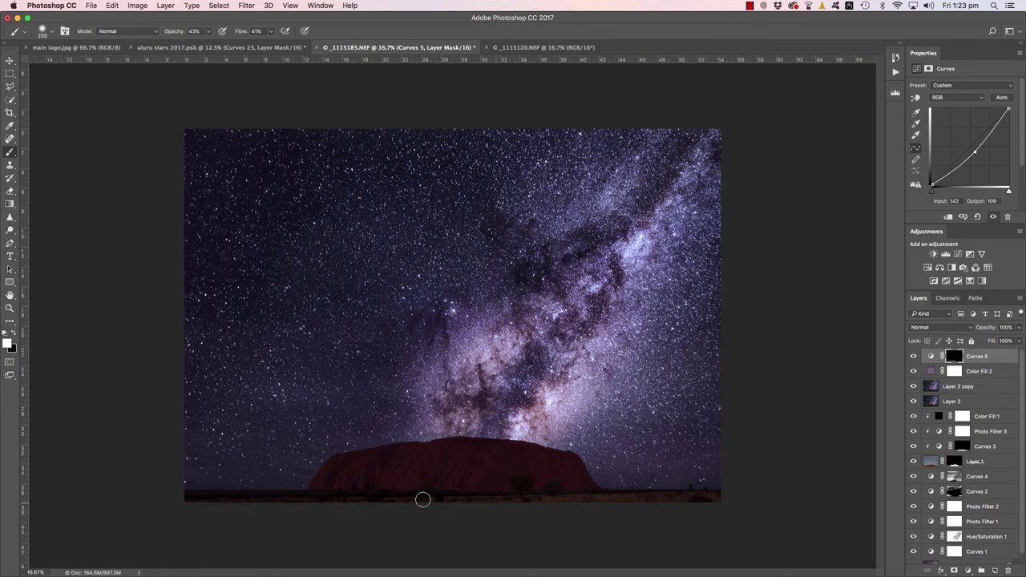
{"action": "mouse_move", "coordinate": [592, 501]}
{"action": "left_mouse_down"}
{"action": "mouse_move", "coordinate": [533, 497]}
{"action": "mouse_move", "coordinate": [696, 495]}
{"action": "mouse_move", "coordinate": [636, 493]}
{"action": "left_mouse_up"}
{"action": "key", "text": "x"}
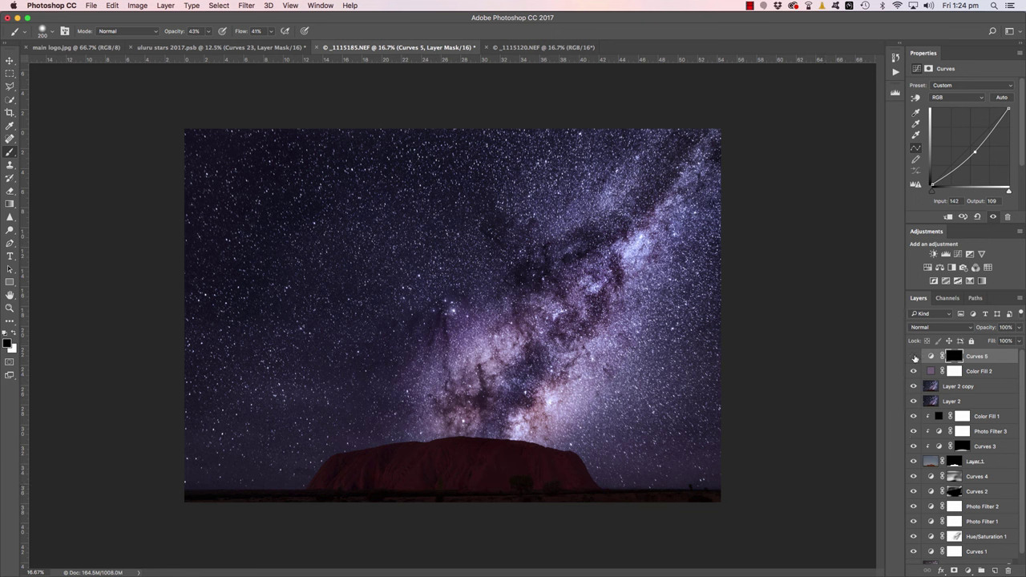
Compare the image with Curves 5 hidden and shown, and review the layer stack down to the base layer.
{"action": "left_click", "coordinate": [914, 356]}
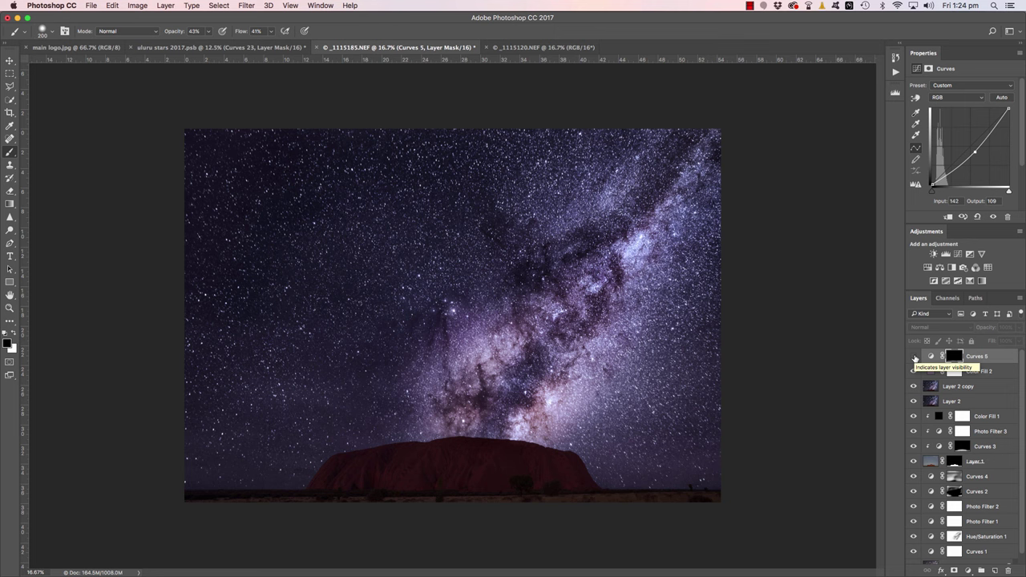
{"action": "left_click", "coordinate": [913, 356]}
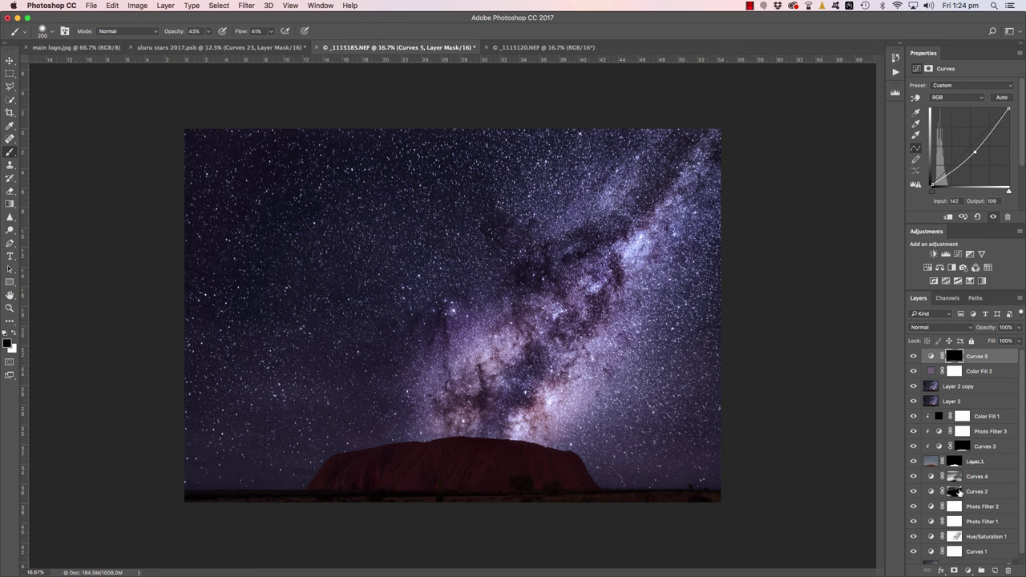
{"action": "scroll", "coordinate": [960, 493], "scroll_direction": "down", "scroll_amount": 1}
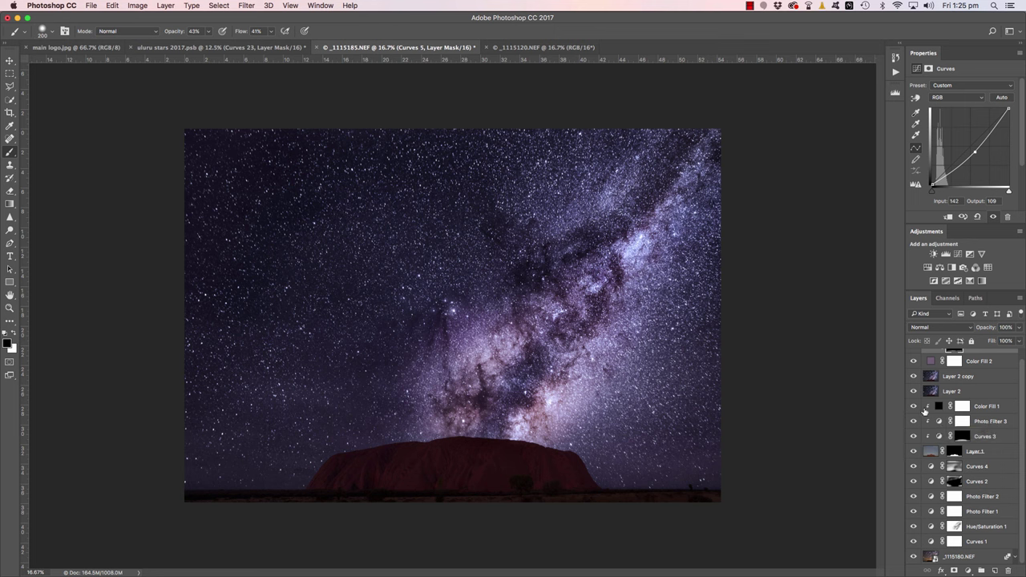
{"action": "scroll", "coordinate": [926, 413], "scroll_direction": "up", "scroll_amount": 1}
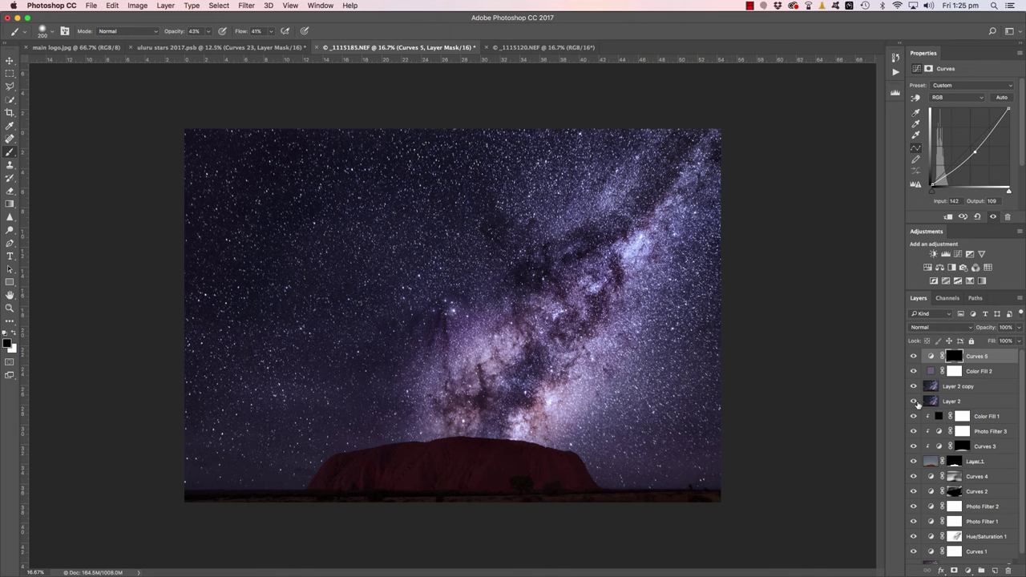